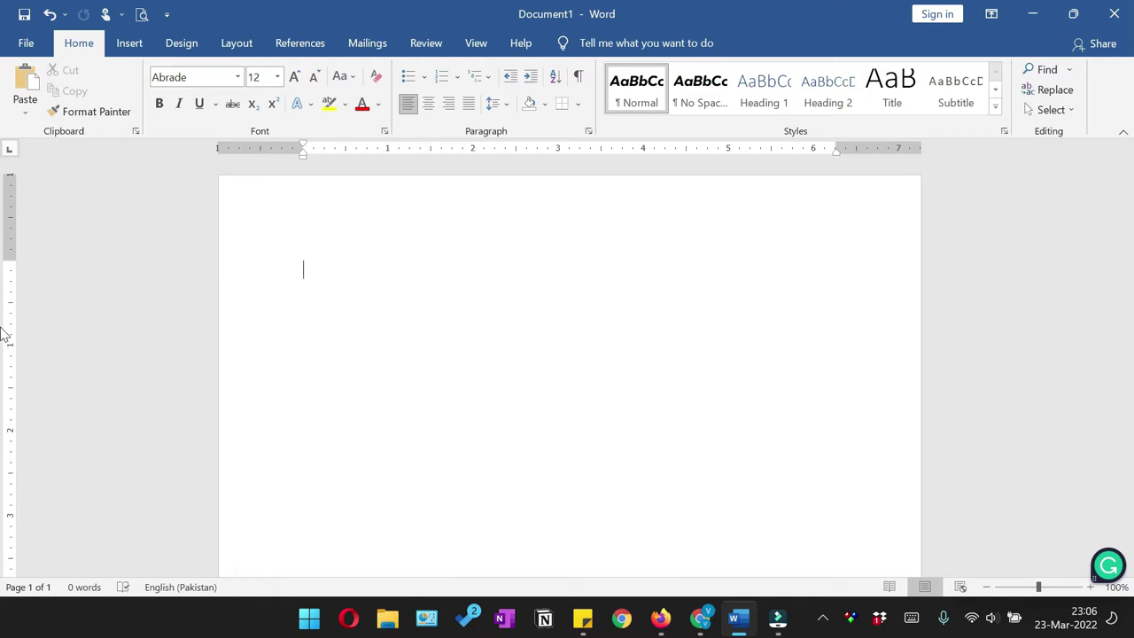
# - Enter the title "Meeting Minutes" and insert a table of three columns and four rows below it
pyautogui.write('Meeting Minutes')
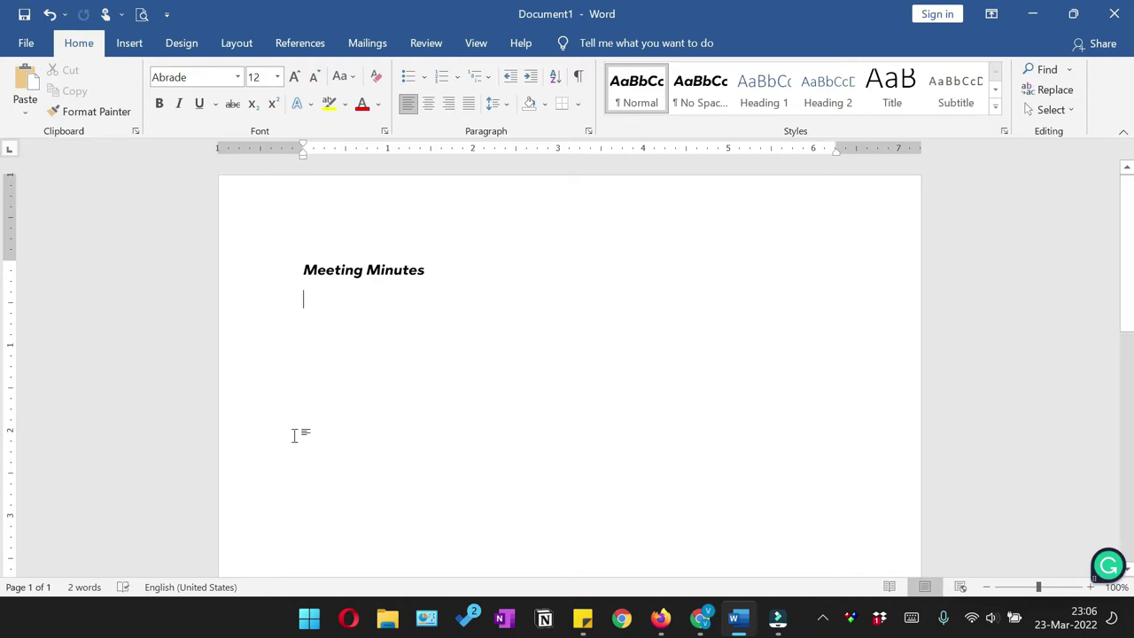
pyautogui.click(128, 42)
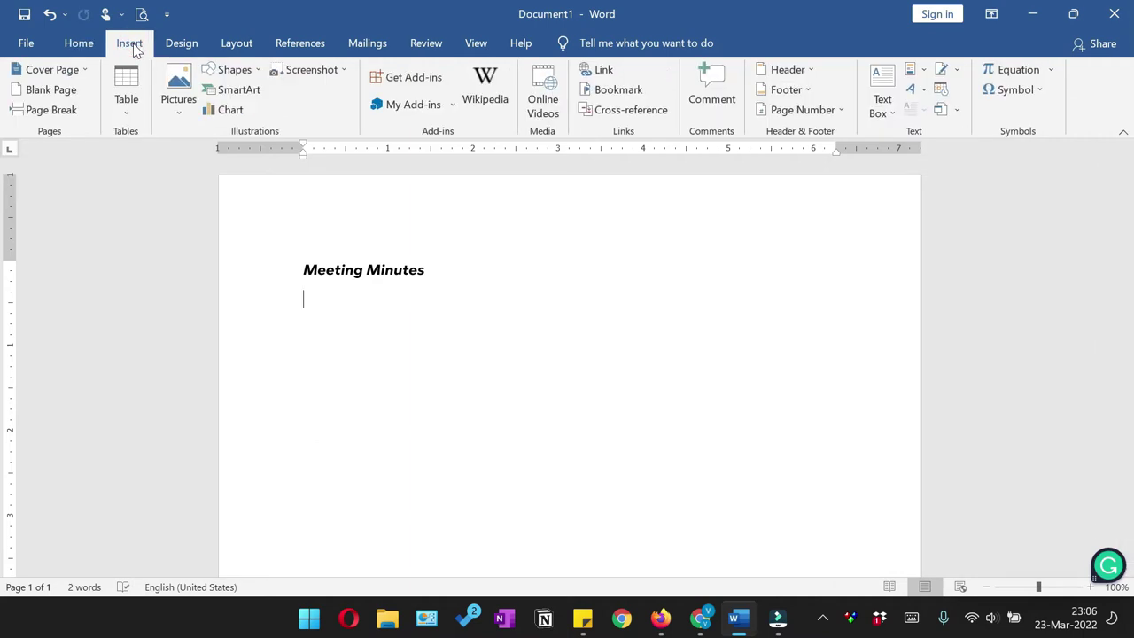
pyautogui.click(132, 121)
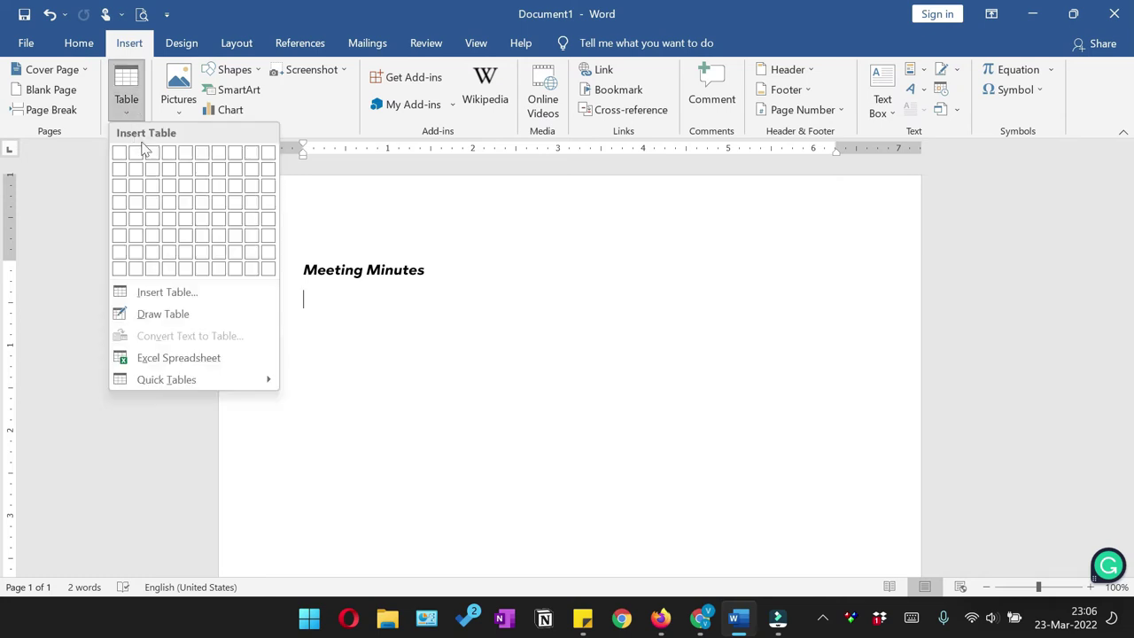
pyautogui.click(152, 205)
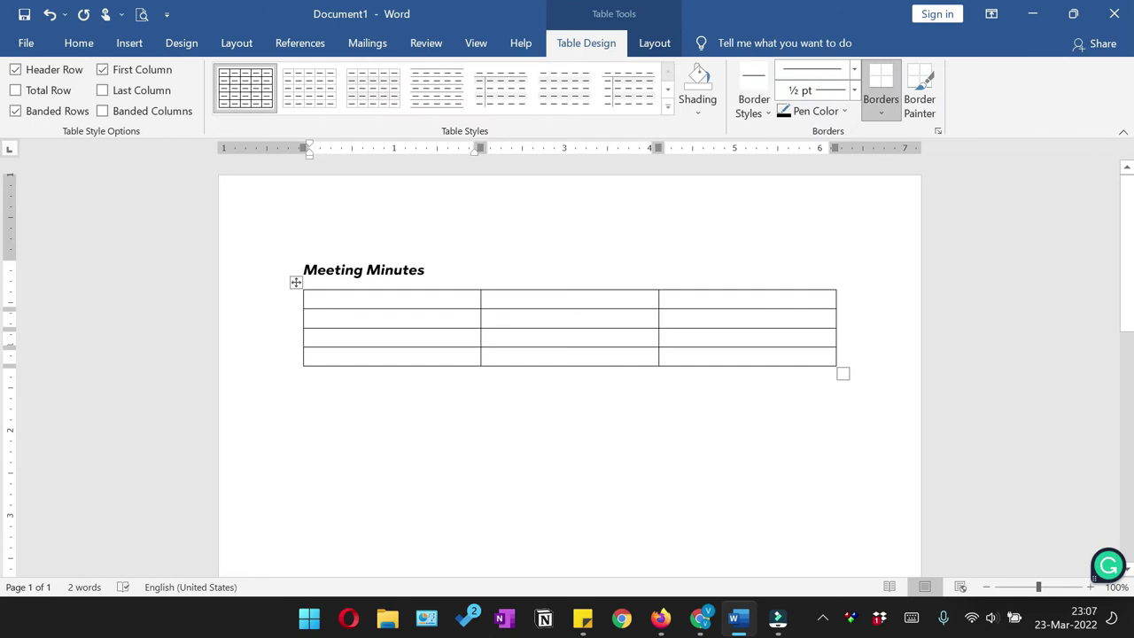
# - Fill the first table row with the headings Date, Time and Online, giving Online an empty-box bullet
pyautogui.write('Date')
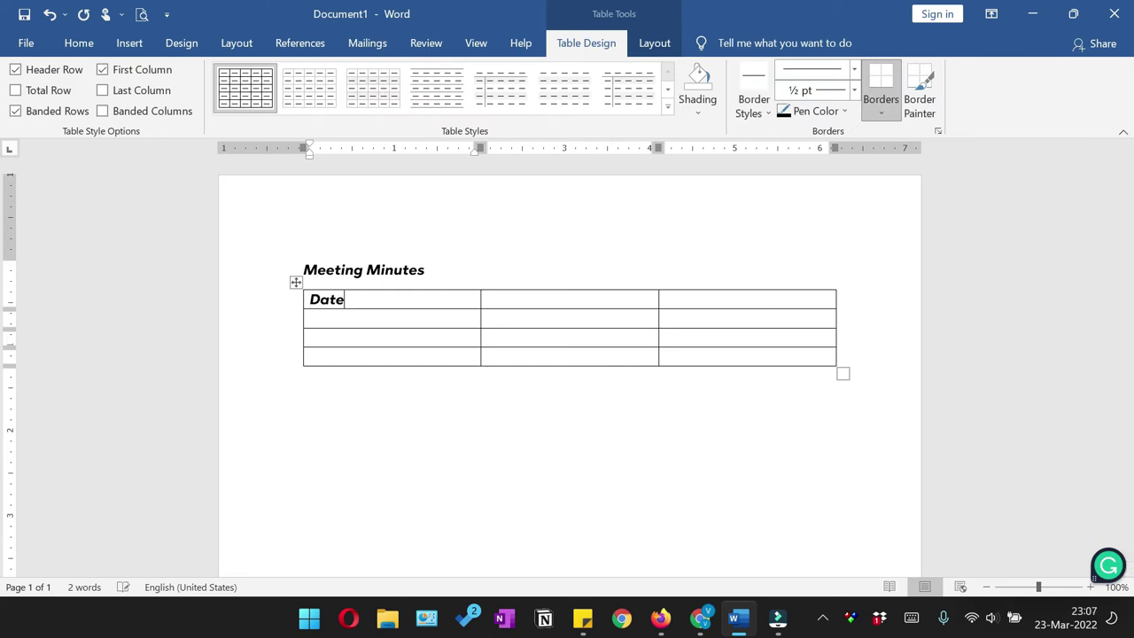
pyautogui.press('Tab')
pyautogui.write('Time')
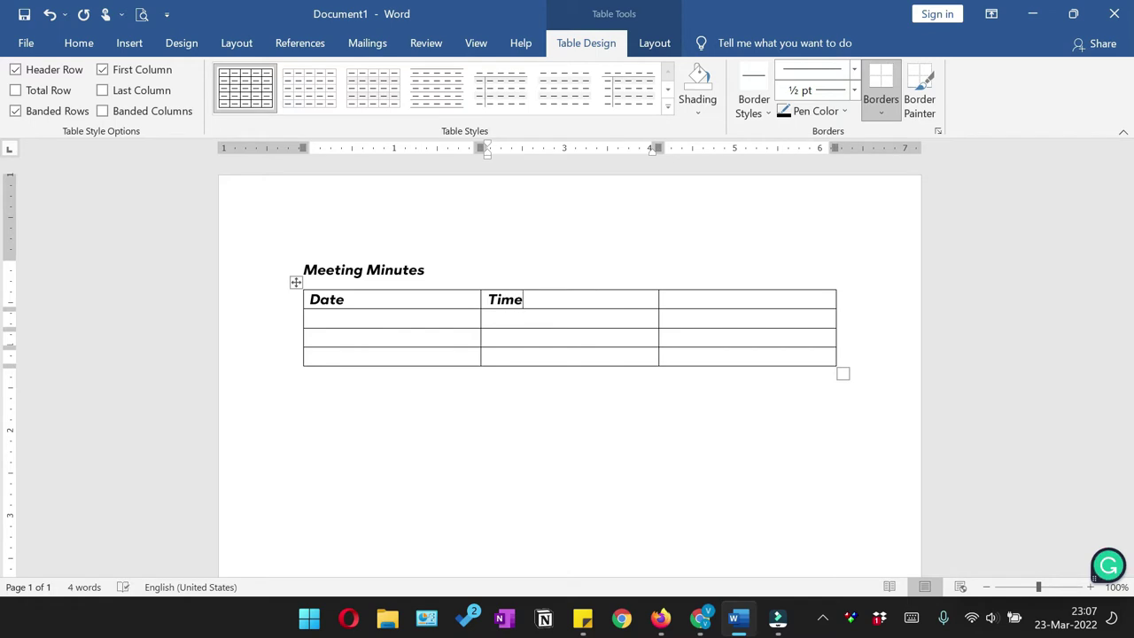
pyautogui.press('Tab')
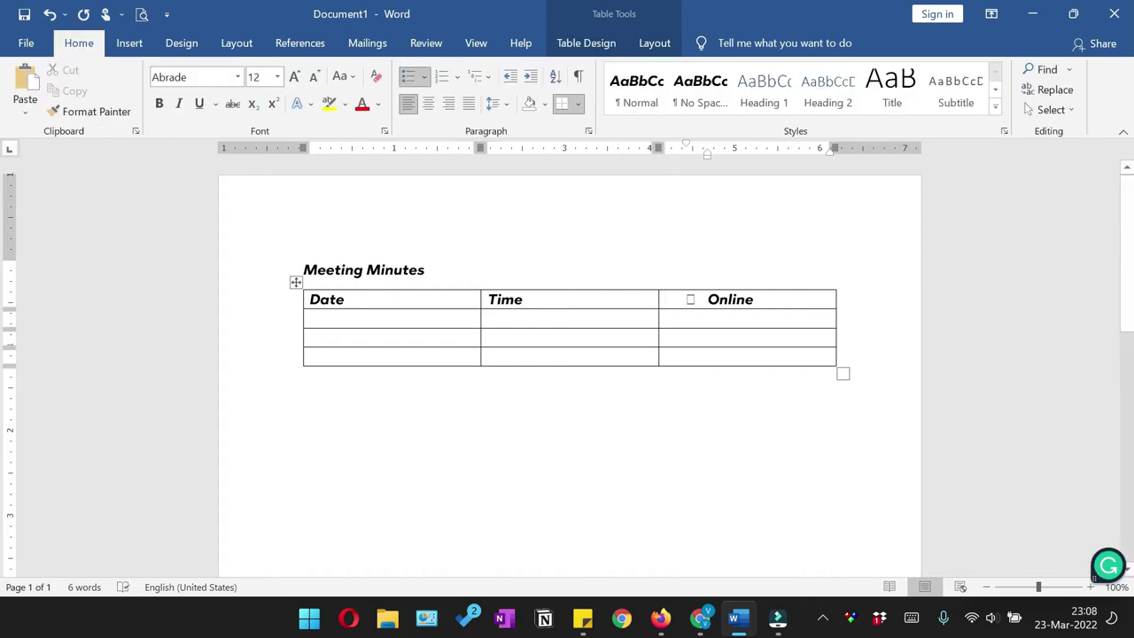
# - Insert a fourth column to the right of Online and enter the heading "Offline" with an empty-box bullet
pyautogui.rightClick(782, 302)
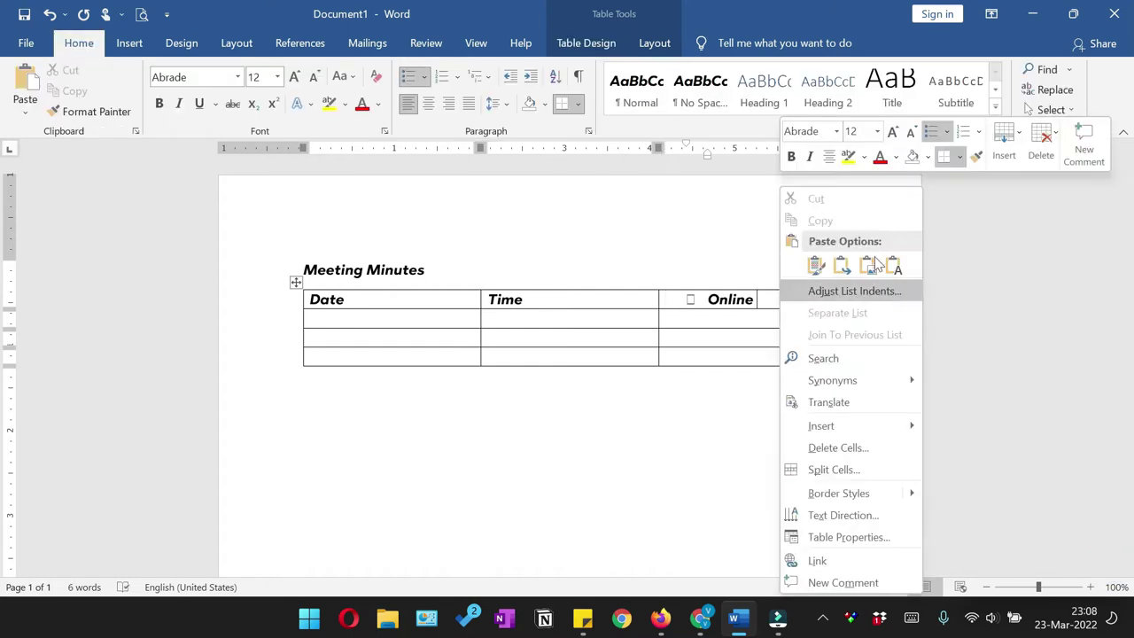
pyautogui.click(1011, 155)
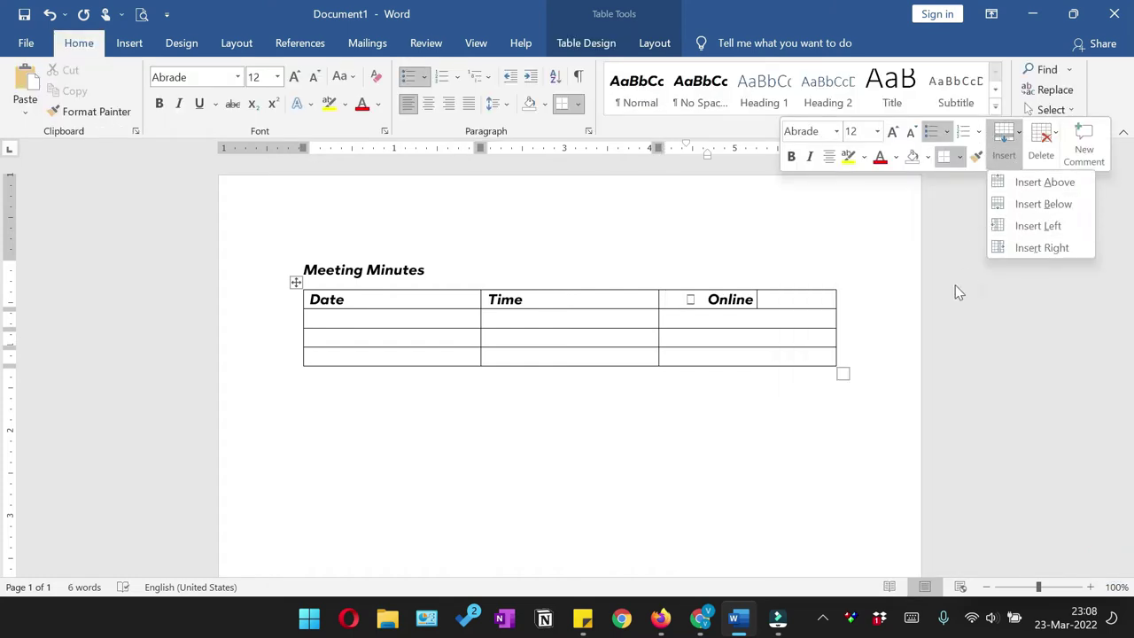
pyautogui.click(1007, 157)
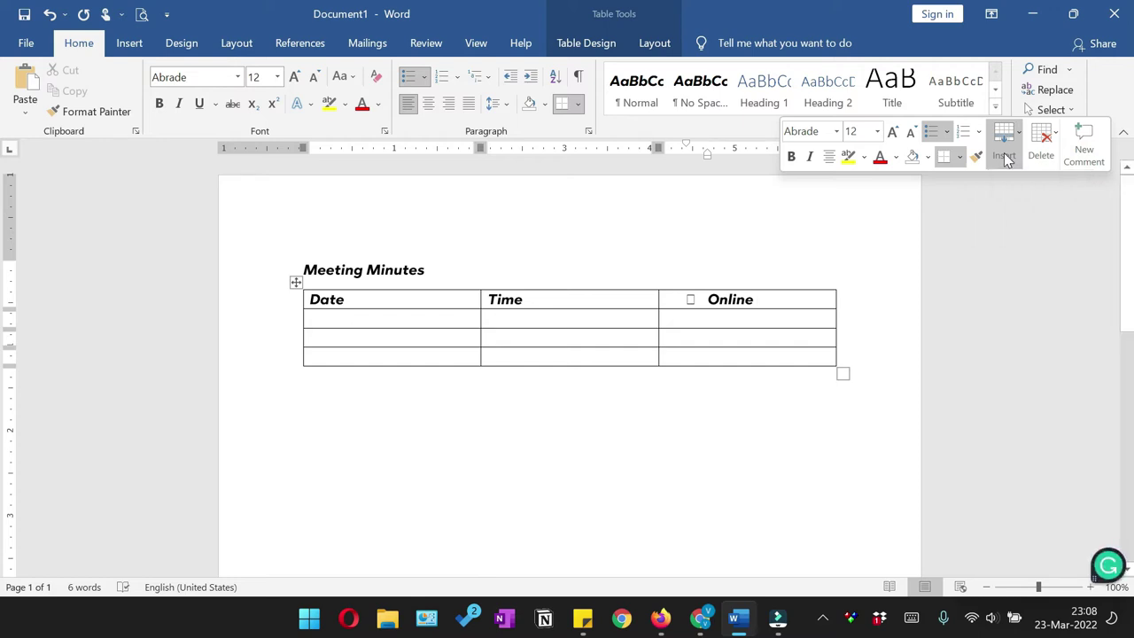
pyautogui.click(1007, 159)
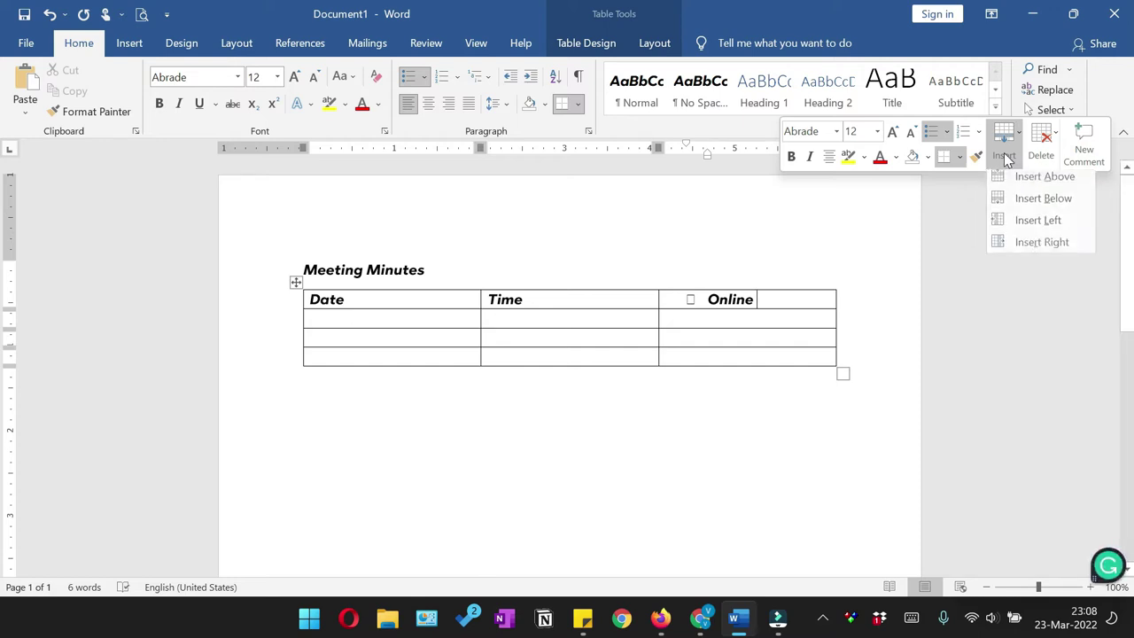
pyautogui.click(1024, 251)
pyautogui.click(805, 307)
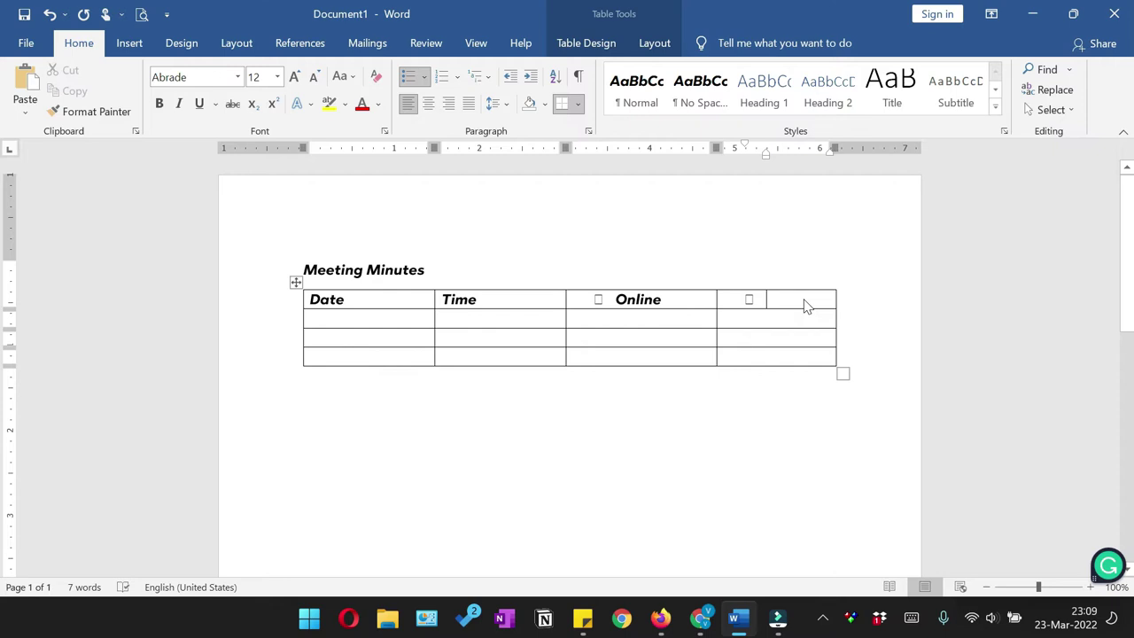
pyautogui.write('☐ Offline')
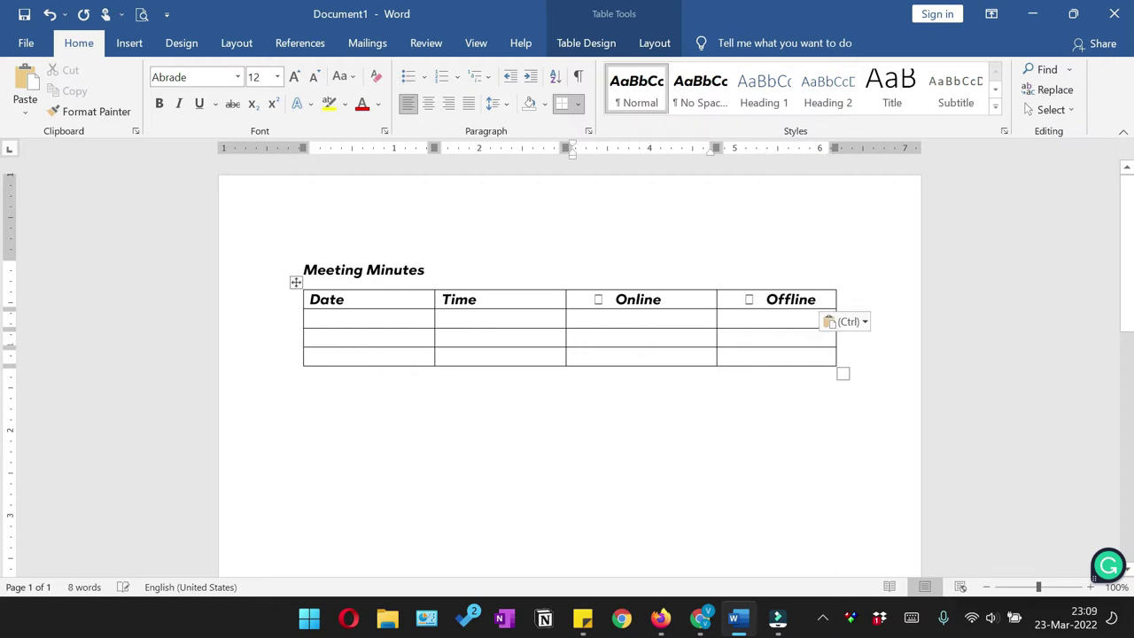
# - Resize the table columns by widening Time and narrowing Date and Offline
pyautogui.moveTo(566, 301); pyautogui.dragTo(768, 299)
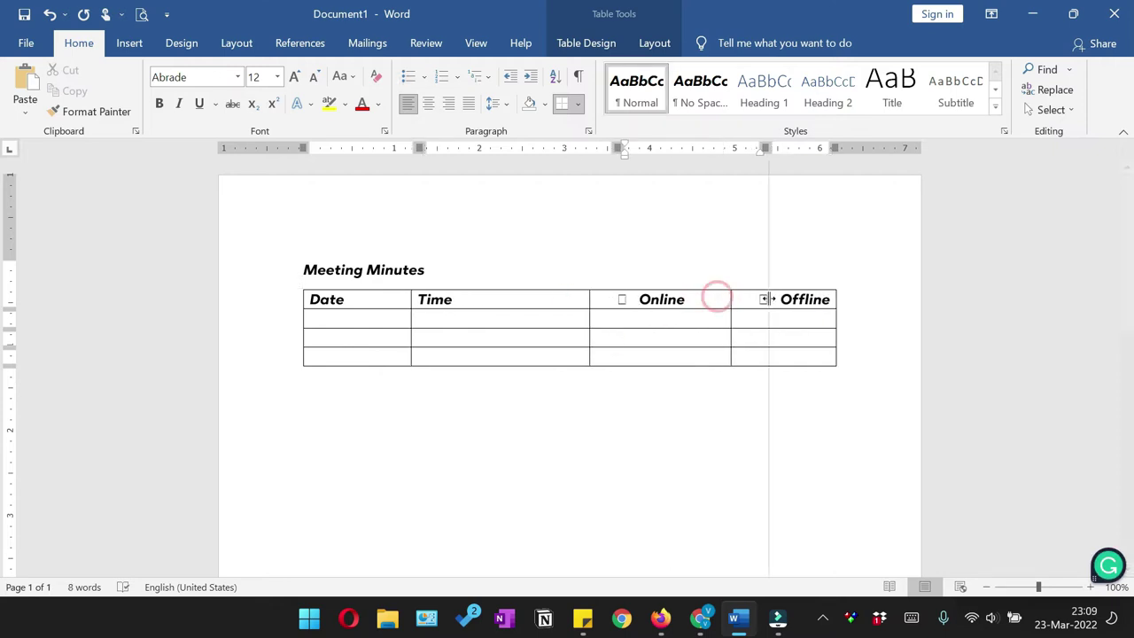
pyautogui.click(767, 300)
# - Try to set both the left indent and the hanging indent of the Offline heading to 0
pyautogui.moveTo(759, 144); pyautogui.dragTo(738, 145)
pyautogui.moveTo(779, 155); pyautogui.dragTo(733, 149)
pyautogui.click(589, 131)
pyautogui.click(511, 212)
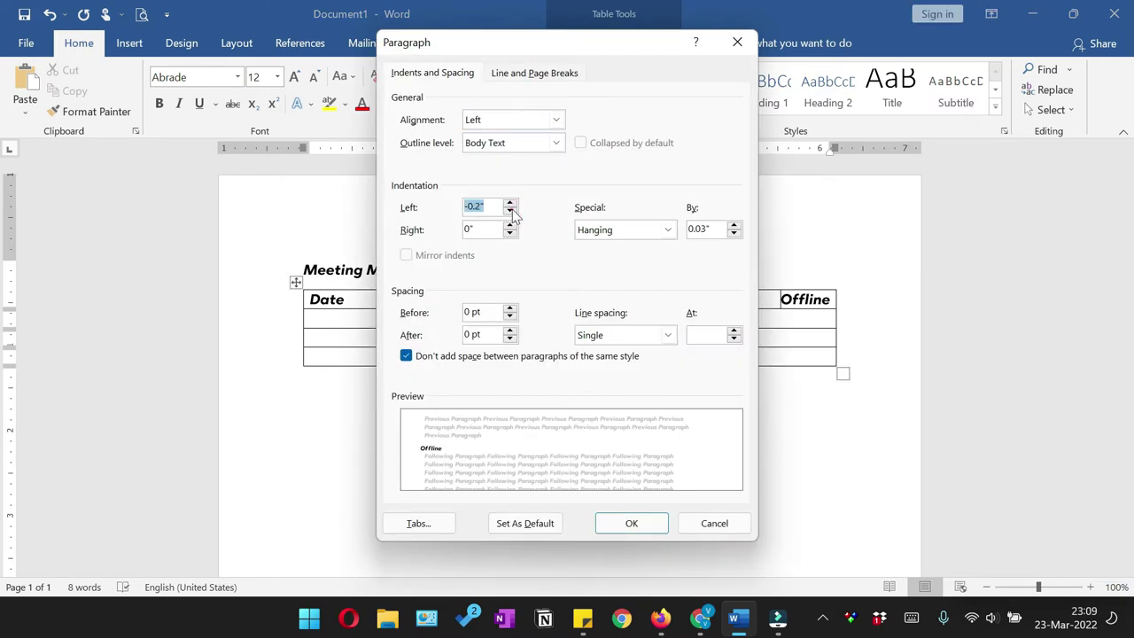
pyautogui.write('0')
pyautogui.moveTo(712, 230); pyautogui.dragTo(630, 227)
pyautogui.write('0')
pyautogui.press('Return')
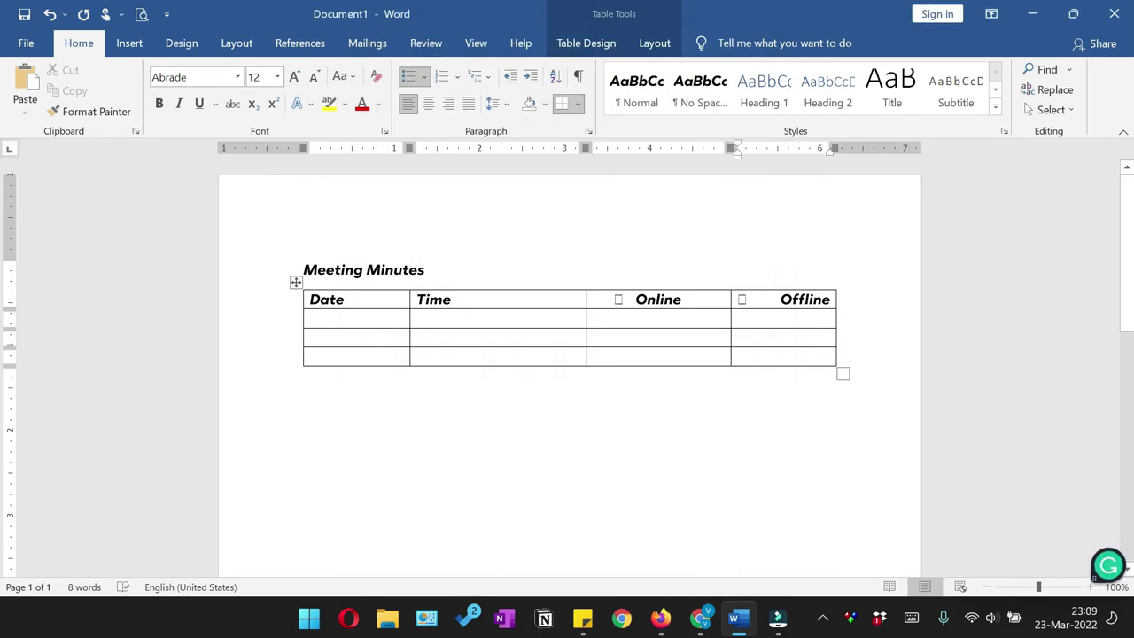
pyautogui.moveTo(830, 153)
pyautogui.mouseDown()
pyautogui.moveTo(811, 155)
pyautogui.moveTo(831, 155)
pyautogui.mouseUp()
# - Undo the last indent changes to the Offline heading
pyautogui.hotkey('ctrl', 'z')
pyautogui.hotkey('ctrl', 'z')
pyautogui.hotkey('ctrl', 'z')
pyautogui.hotkey('ctrl', 'z')
# - Reapply the empty-box bullet to the Offline heading and reduce its hanging indent
pyautogui.click(425, 77)
pyautogui.click(464, 193)
pyautogui.doubleClick(761, 149)
pyautogui.click(734, 233)
pyautogui.click(632, 522)
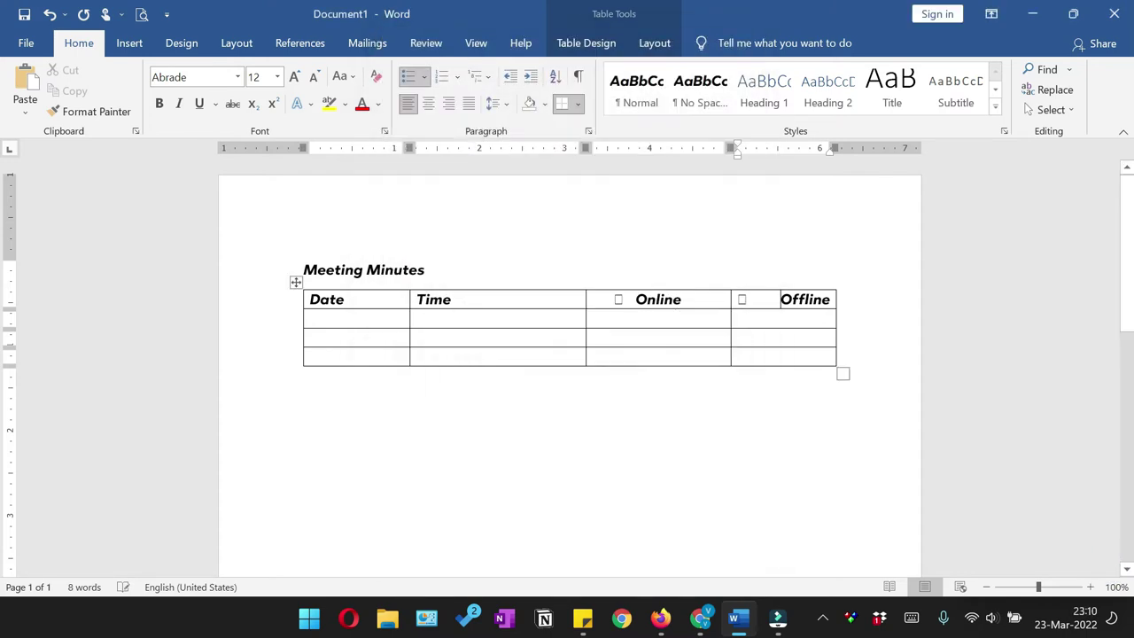
# - Narrow the Offline and Online columns around their text and tighten the Online heading's indent next to its box
pyautogui.moveTo(774, 155); pyautogui.dragTo(752, 154)
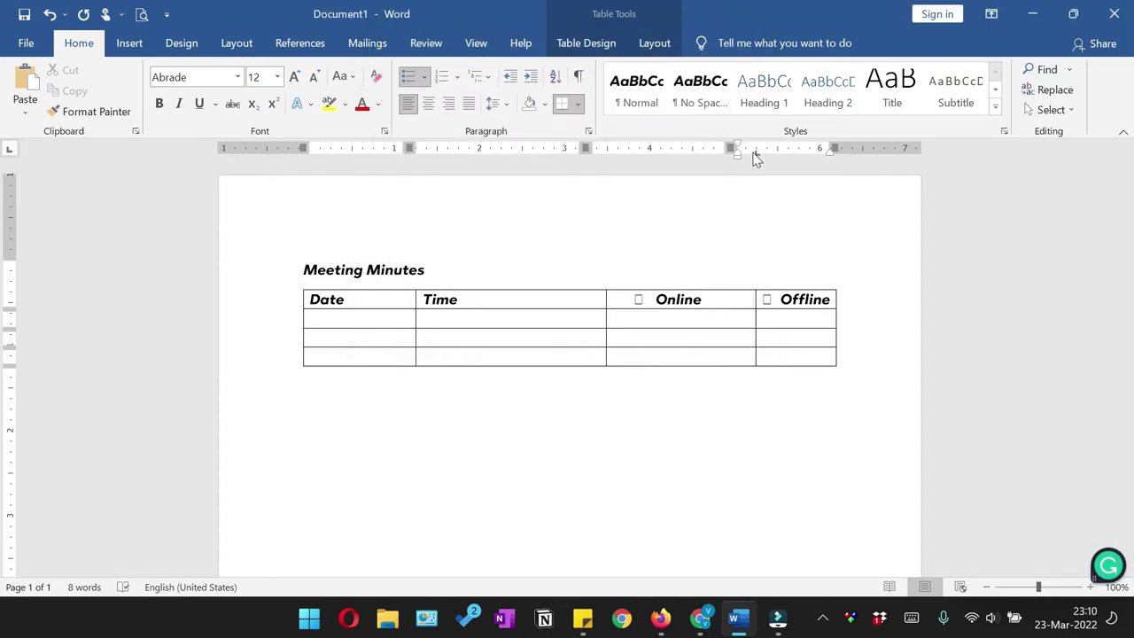
pyautogui.moveTo(606, 301); pyautogui.dragTo(672, 301)
pyautogui.click(703, 301)
pyautogui.moveTo(681, 144)
pyautogui.mouseDown()
pyautogui.moveTo(661, 144)
pyautogui.moveTo(695, 155)
pyautogui.mouseUp()
pyautogui.moveTo(694, 155); pyautogui.dragTo(669, 155)
pyautogui.moveTo(655, 324); pyautogui.dragTo(689, 322)
# - Distribute the Date and Time columns to equal widths
pyautogui.moveTo(484, 356); pyautogui.dragTo(363, 301)
pyautogui.click(654, 44)
pyautogui.click(656, 105)
pyautogui.click(577, 463)
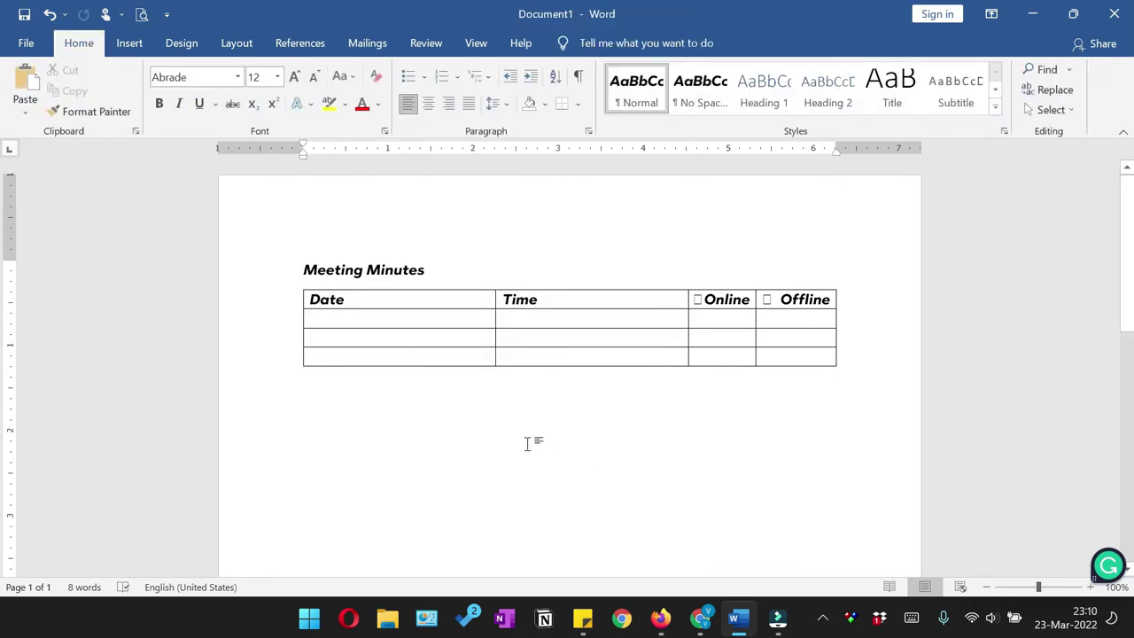
# - Merge the second row into a single cell and enter "Subject" in it
pyautogui.moveTo(433, 314); pyautogui.dragTo(777, 309)
pyautogui.rightClick(472, 322)
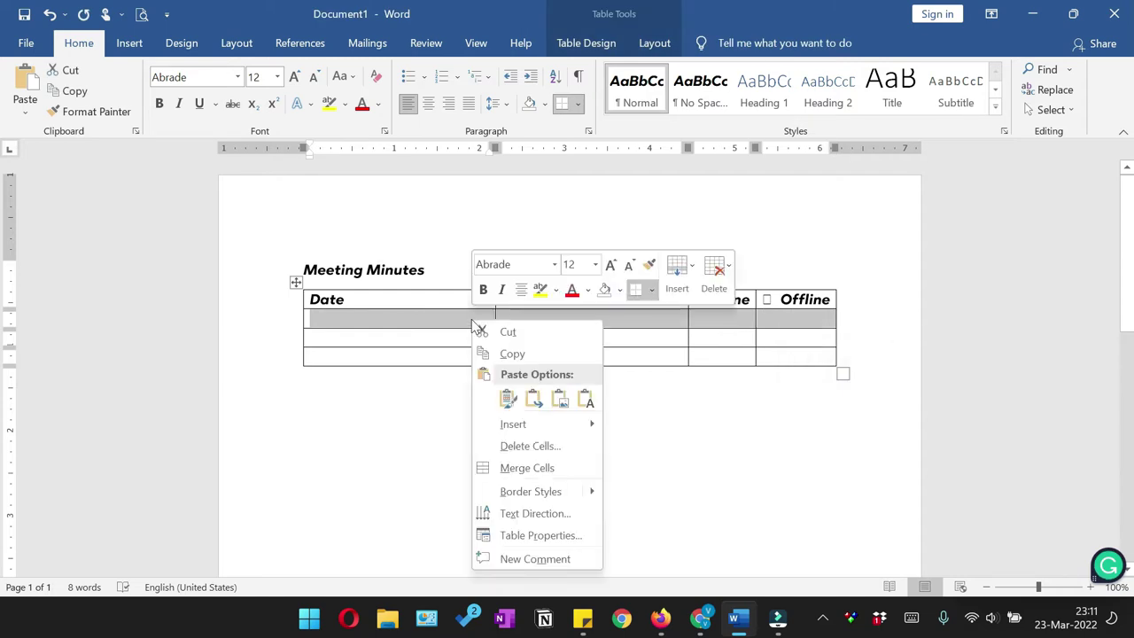
pyautogui.click(526, 468)
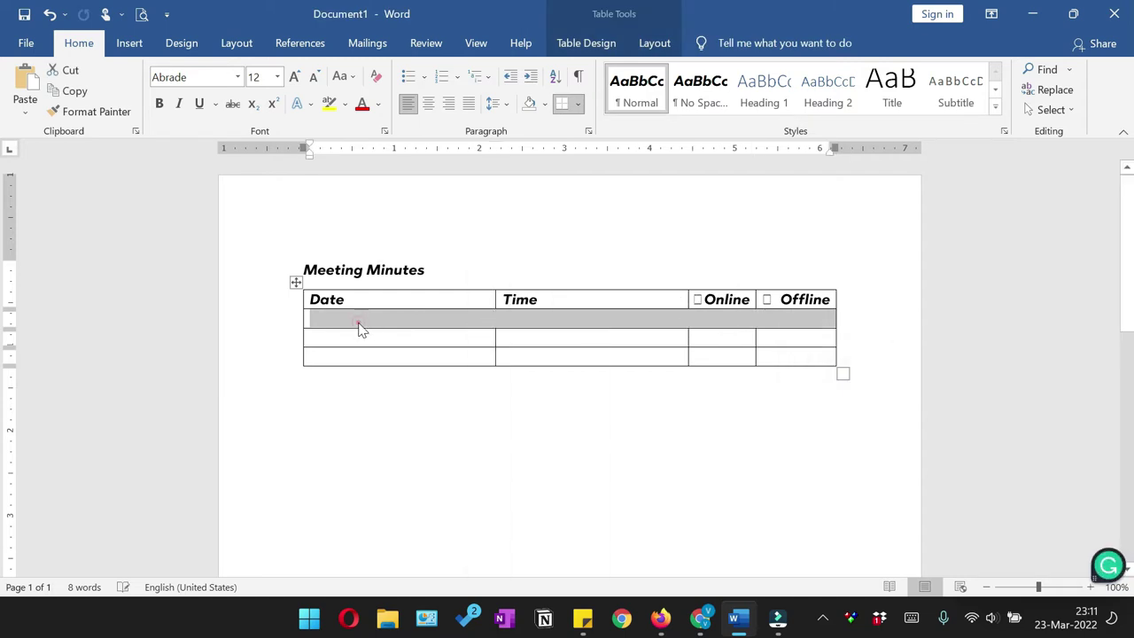
pyautogui.click(359, 324)
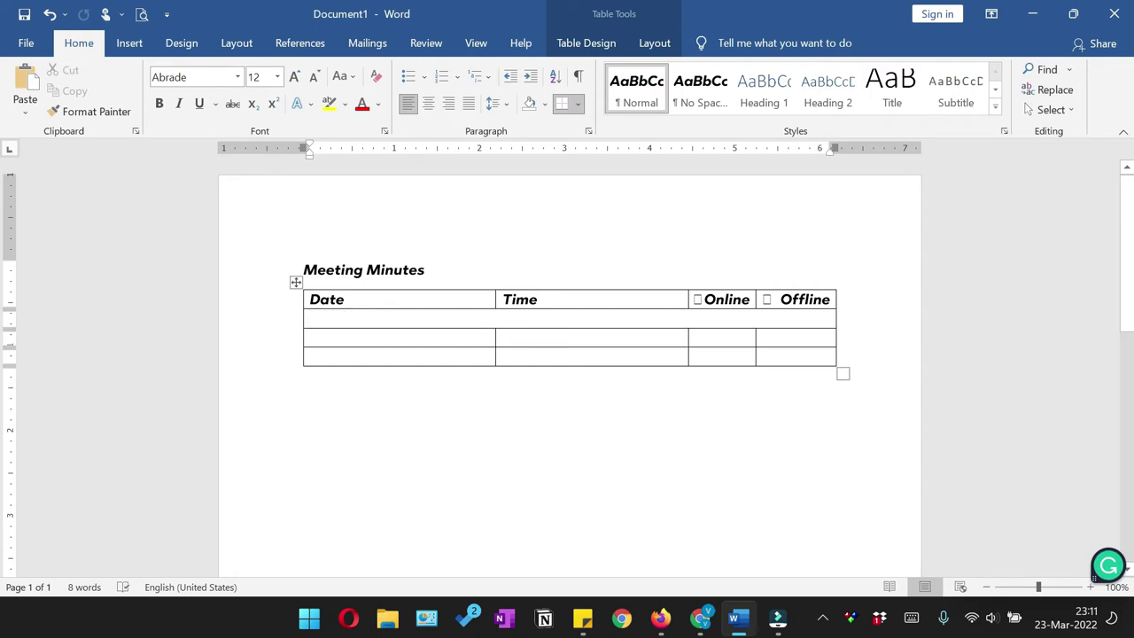
pyautogui.write('Subject')
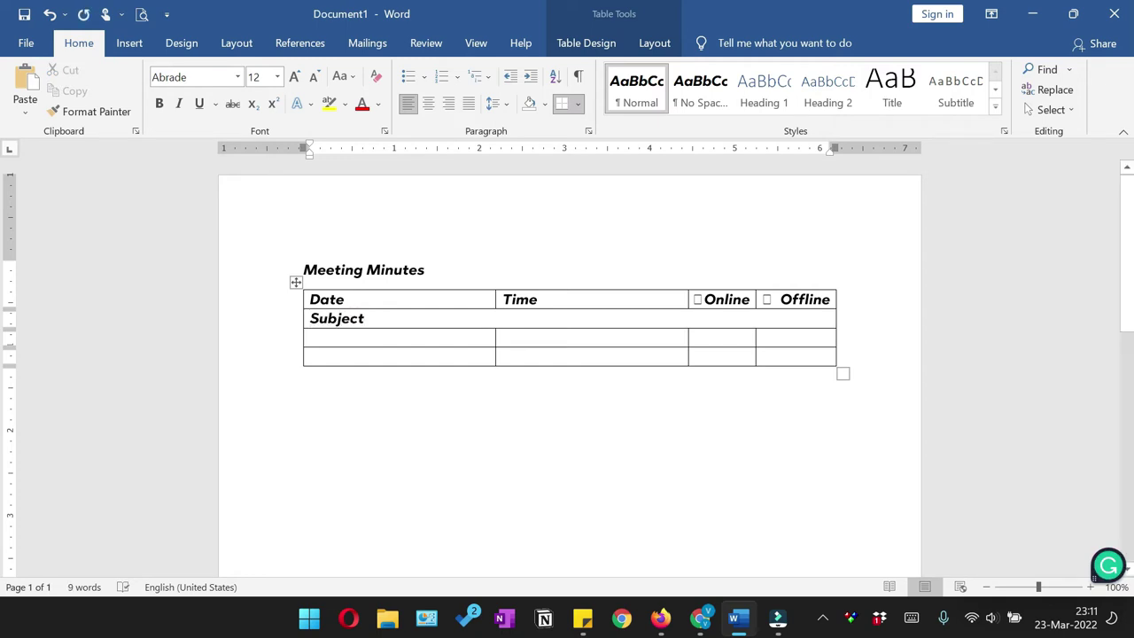
# - Merge the cells of the third row into one cell and those of the fourth row into another
pyautogui.moveTo(358, 337); pyautogui.dragTo(802, 337)
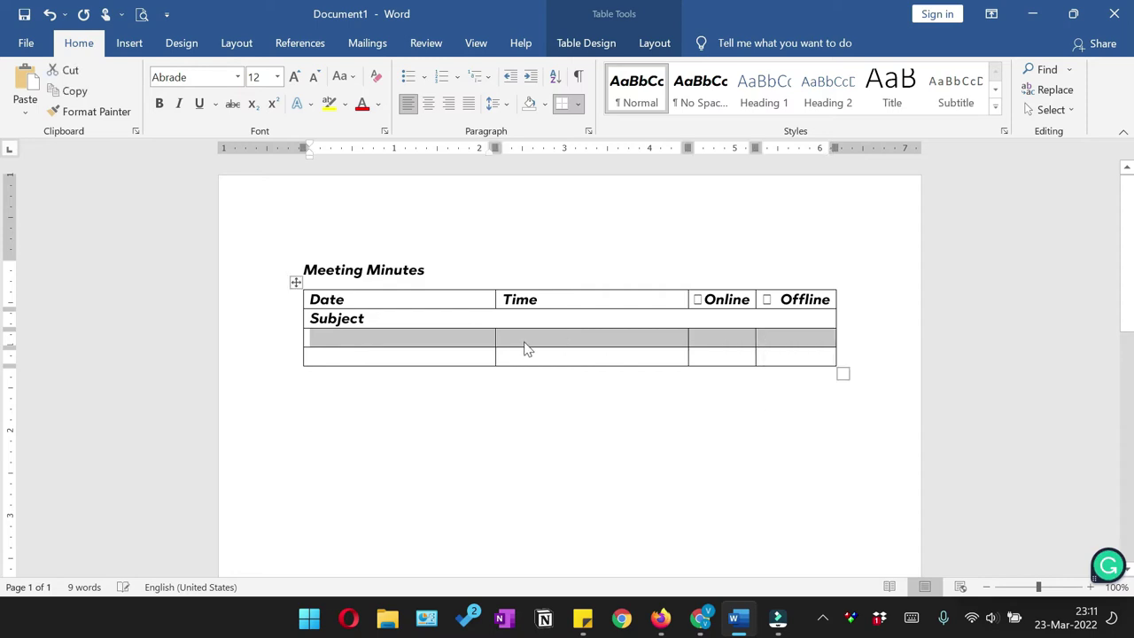
pyautogui.rightClick(468, 341)
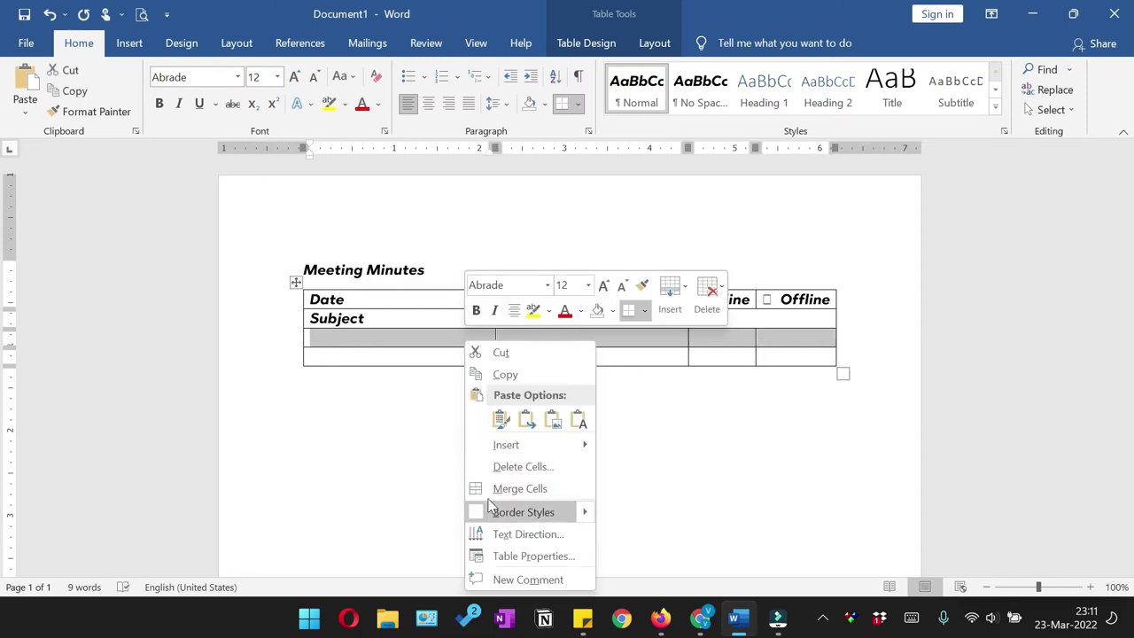
pyautogui.press('Escape')
pyautogui.moveTo(397, 351); pyautogui.dragTo(783, 360)
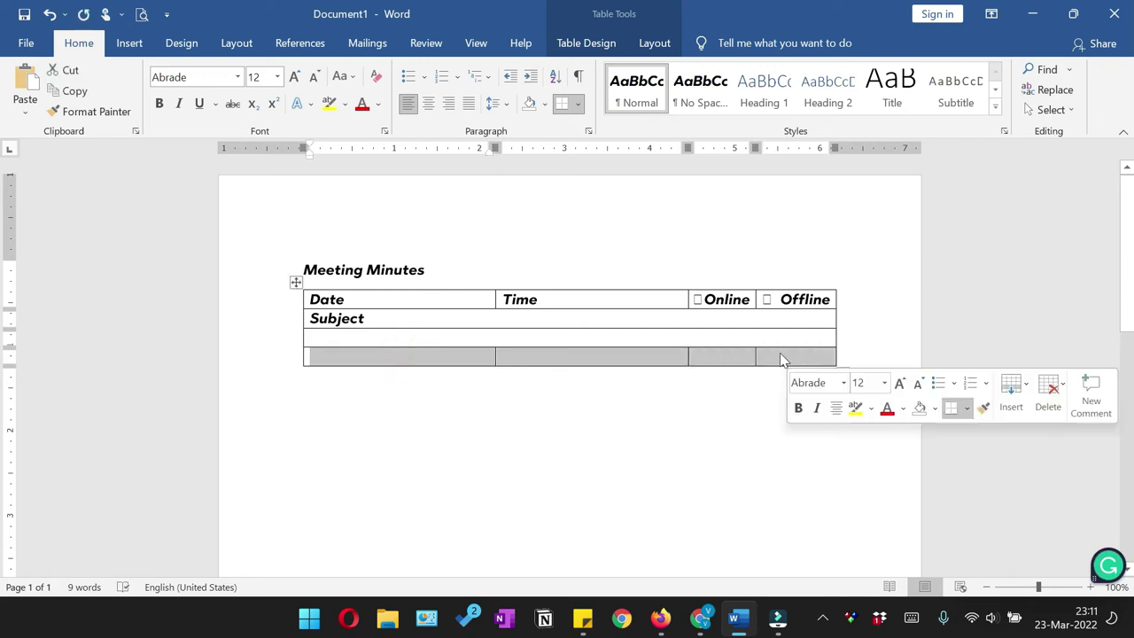
pyautogui.click(632, 417)
# - Enter "Attendees" in the third row, correcting its spelling, and extend the table's right edge slightly outward
pyautogui.click(336, 337)
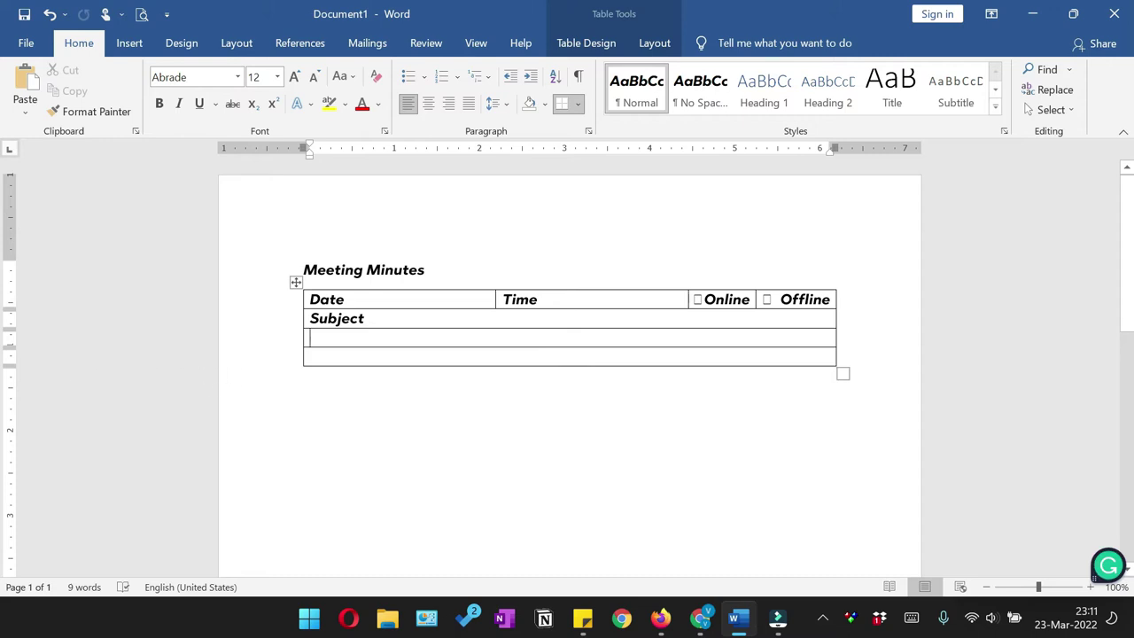
pyautogui.write('Attendes')
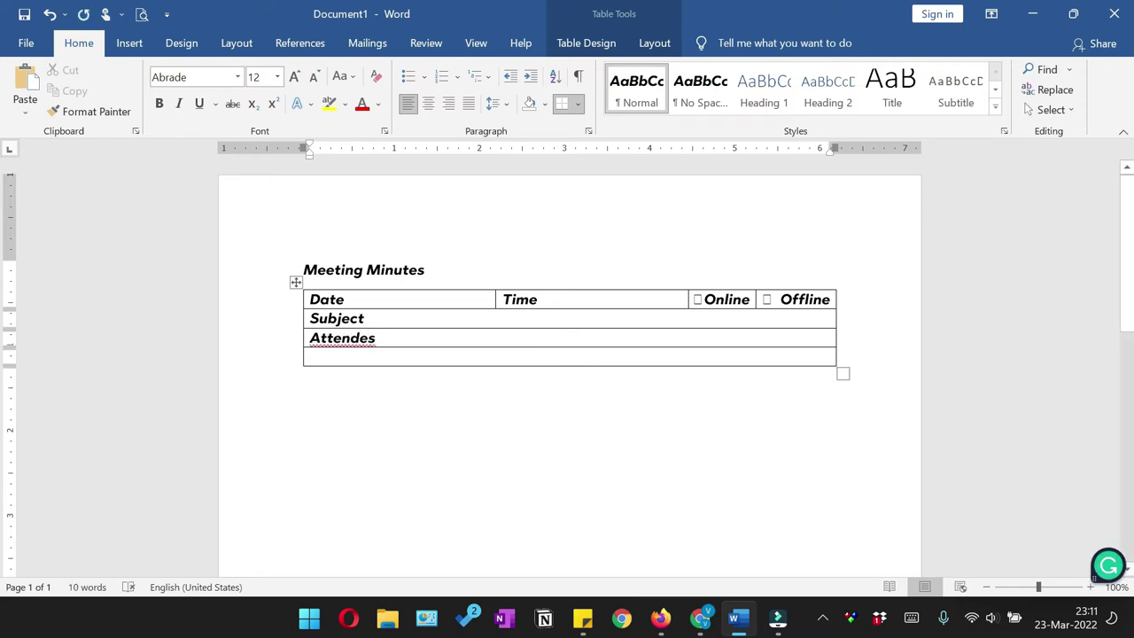
pyautogui.rightClick(346, 338)
pyautogui.click(260, 243)
pyautogui.moveTo(835, 300); pyautogui.dragTo(861, 301)
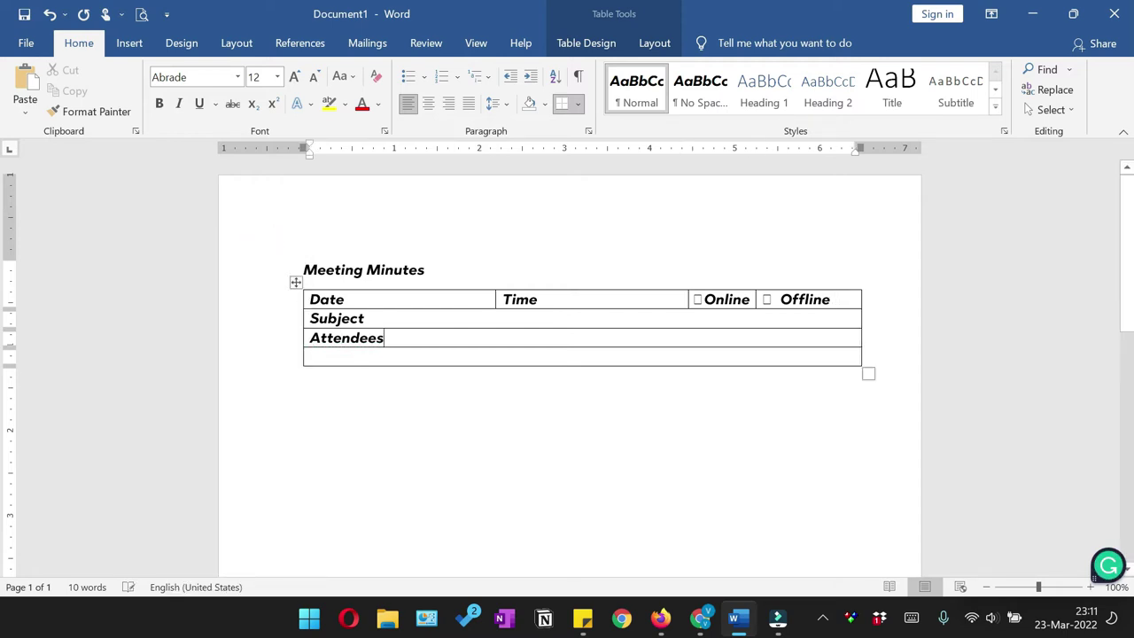
pyautogui.click(612, 410)
# - Enlarge the font of the Meeting Minutes title by one size step
pyautogui.tripleClick(375, 270)
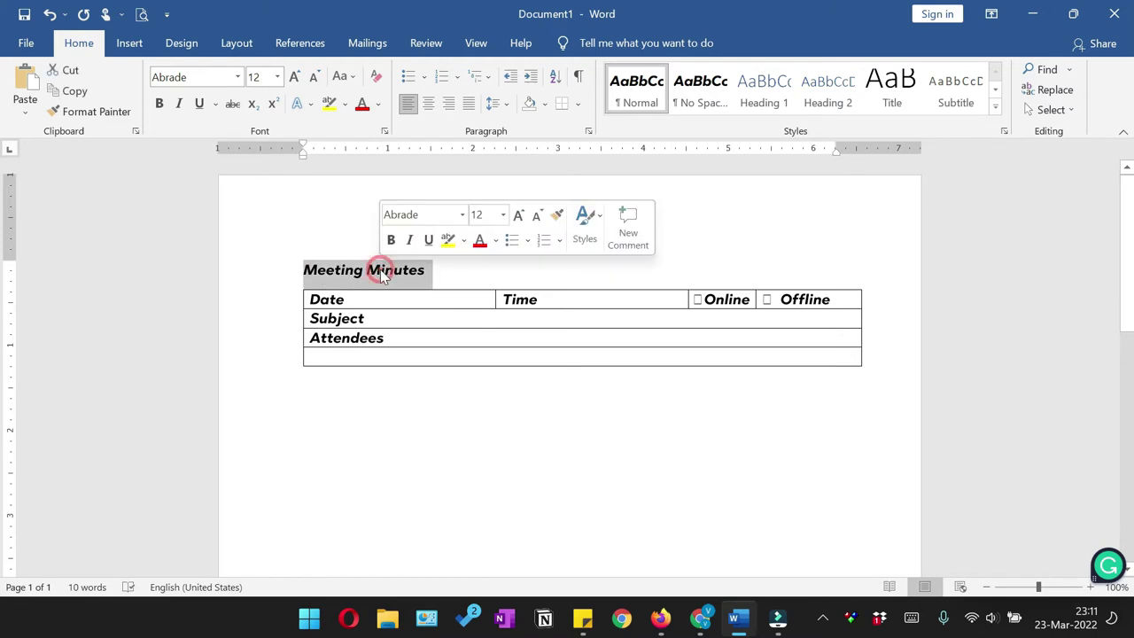
pyautogui.click(294, 77)
pyautogui.click(495, 454)
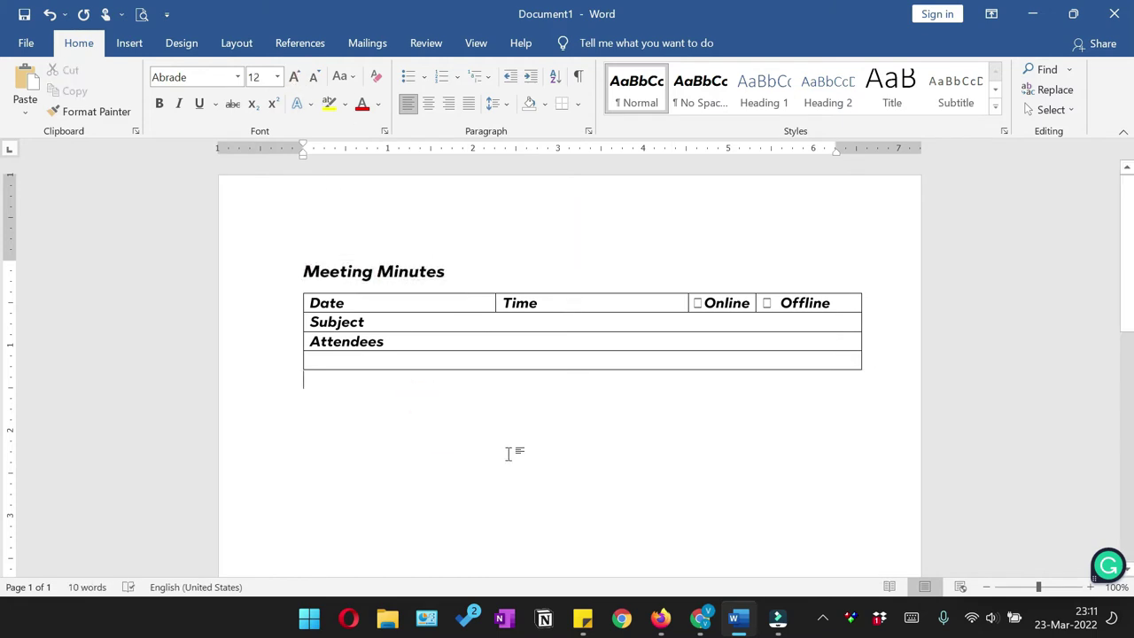
# - Narrow the Offline and Online columns so that each just fits its box and heading
pyautogui.moveTo(755, 303); pyautogui.dragTo(781, 303)
pyautogui.moveTo(680, 301); pyautogui.dragTo(689, 304)
pyautogui.click(665, 295)
pyautogui.click(695, 403)
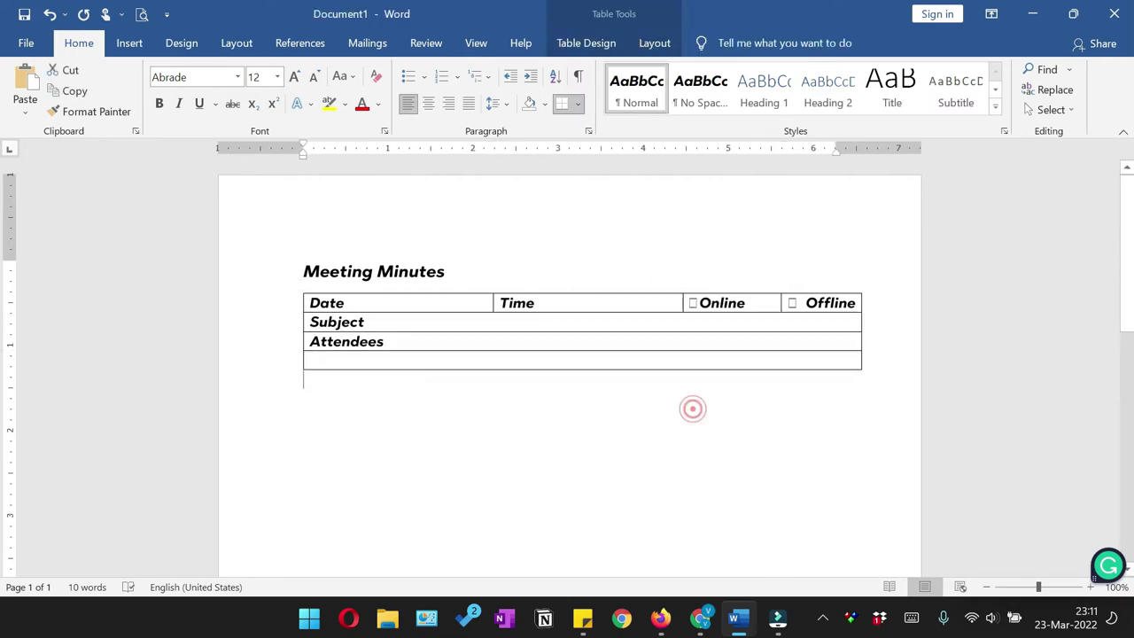
pyautogui.scroll(5, 682, 303)
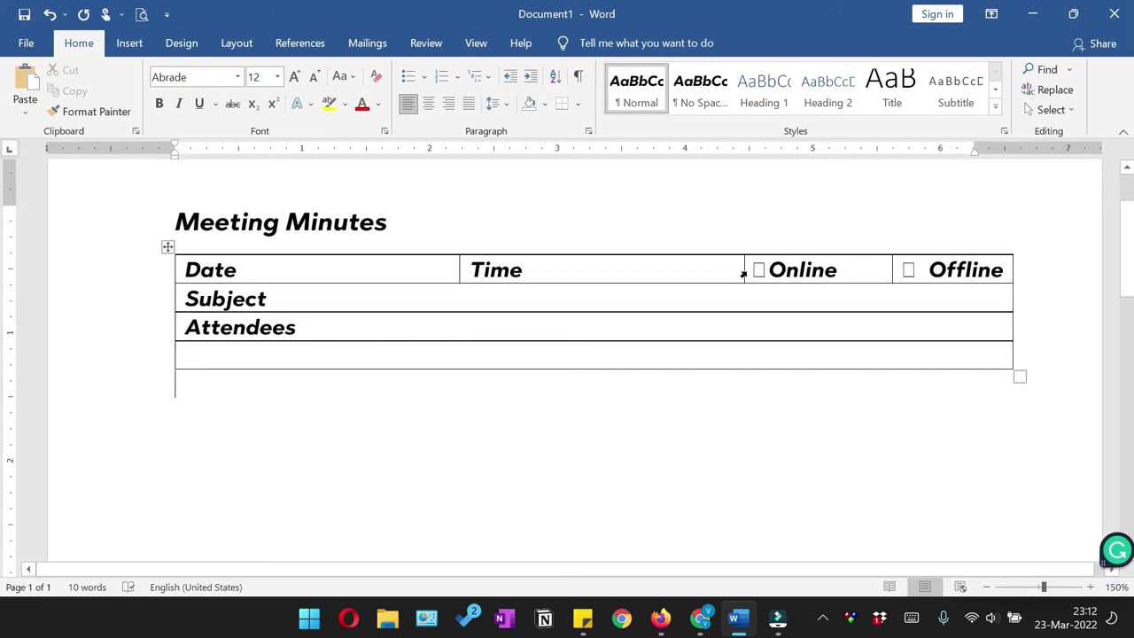
pyautogui.moveTo(745, 270); pyautogui.dragTo(791, 270)
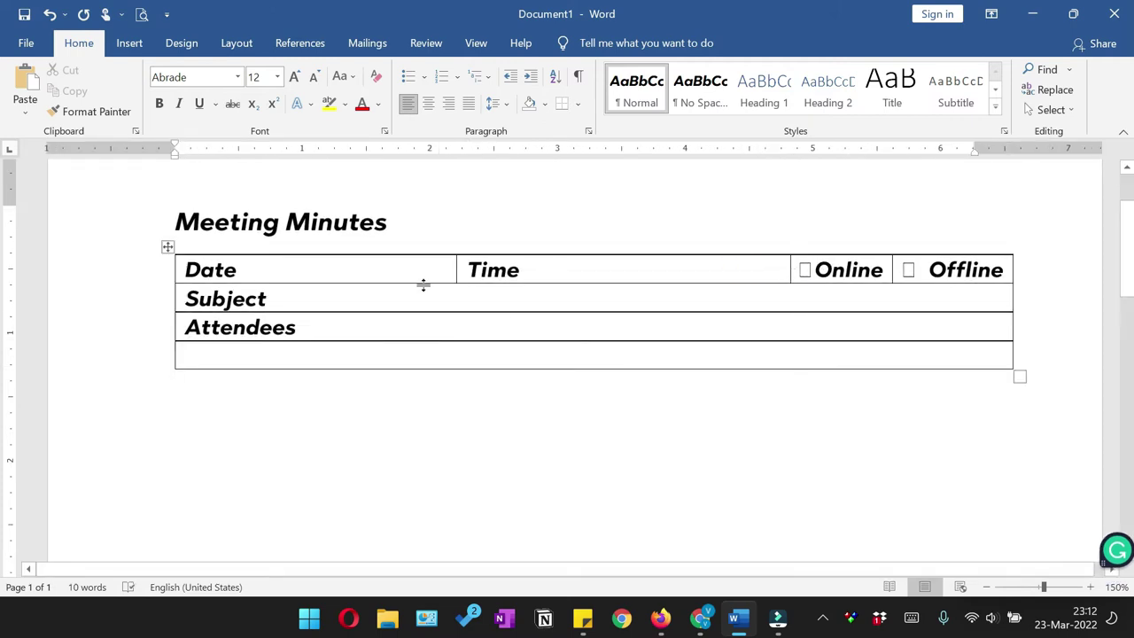
# - Distribute the Date and Time columns evenly so that both have the same width
pyautogui.moveTo(416, 266); pyautogui.dragTo(549, 270)
pyautogui.click(655, 42)
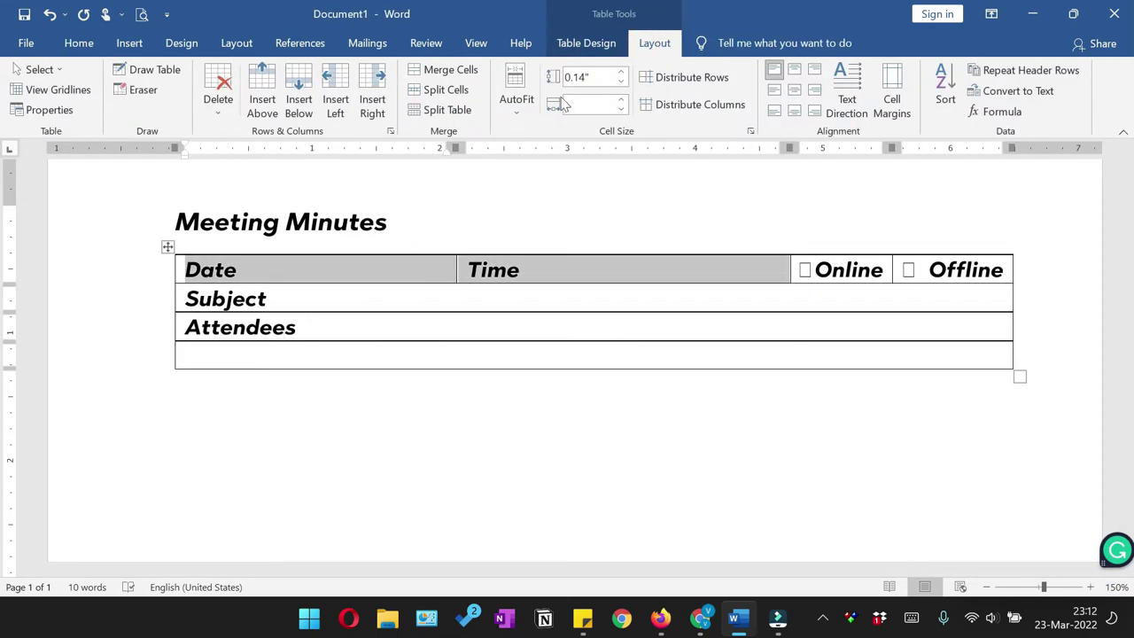
pyautogui.click(656, 104)
pyautogui.click(639, 418)
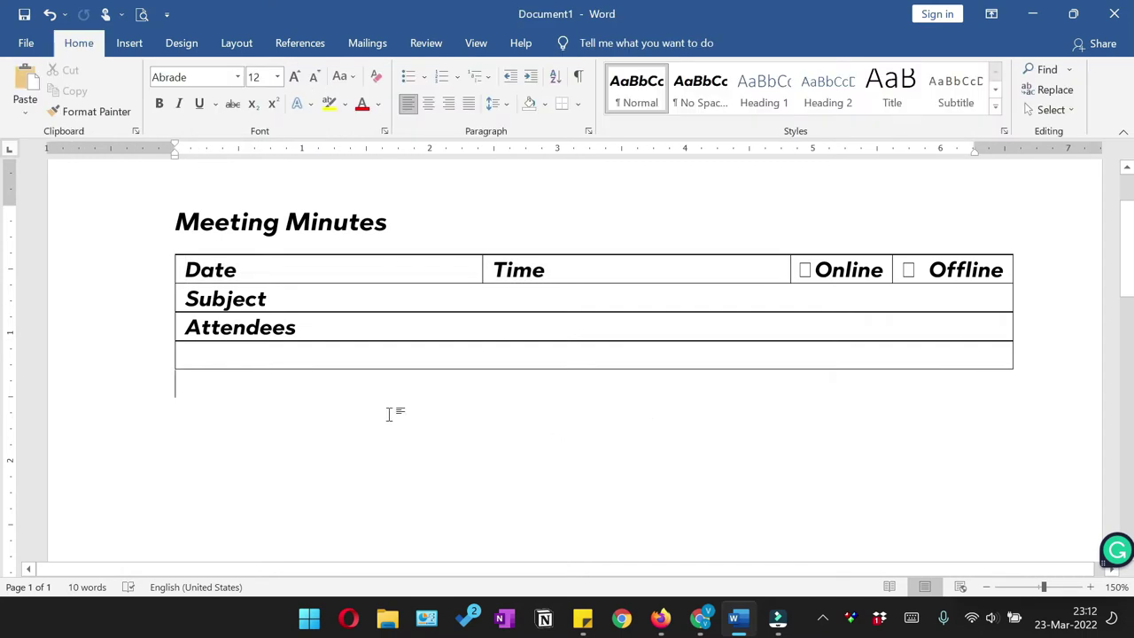
# - Remove the left border from all rows of the meeting details table
pyautogui.moveTo(218, 268); pyautogui.dragTo(886, 360)
pyautogui.click(654, 42)
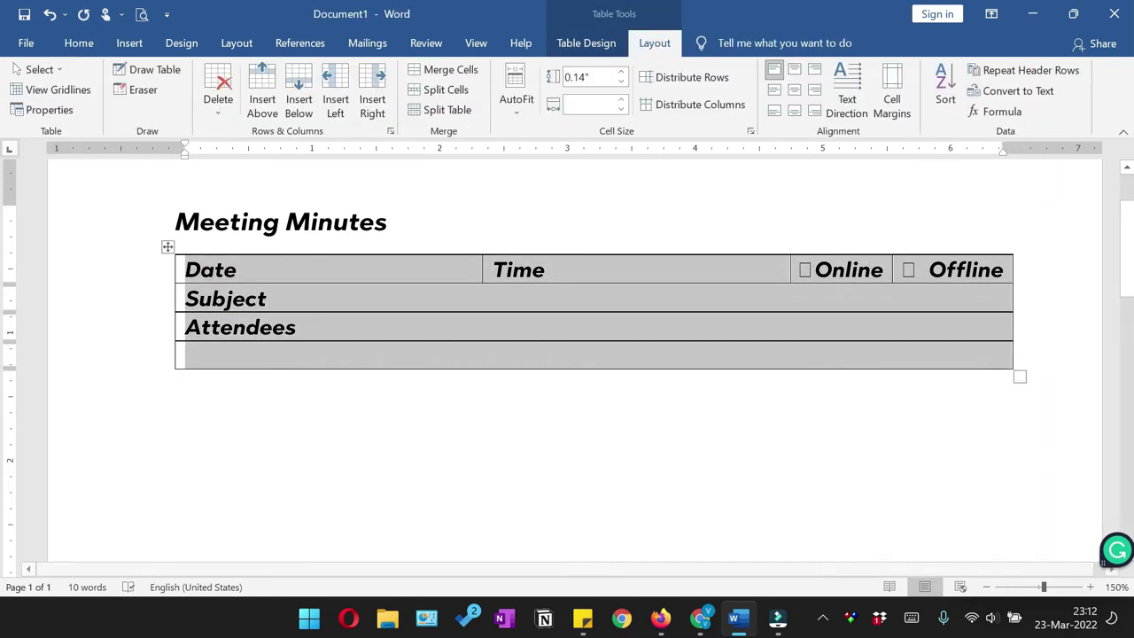
pyautogui.click(596, 43)
pyautogui.click(886, 111)
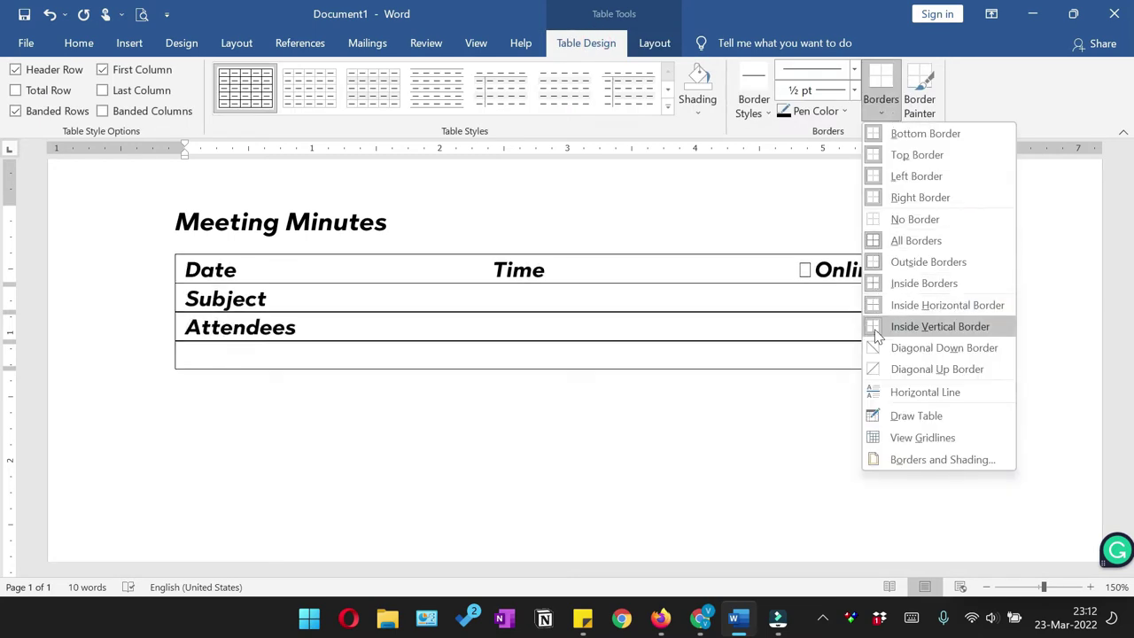
pyautogui.click(886, 176)
pyautogui.click(640, 336)
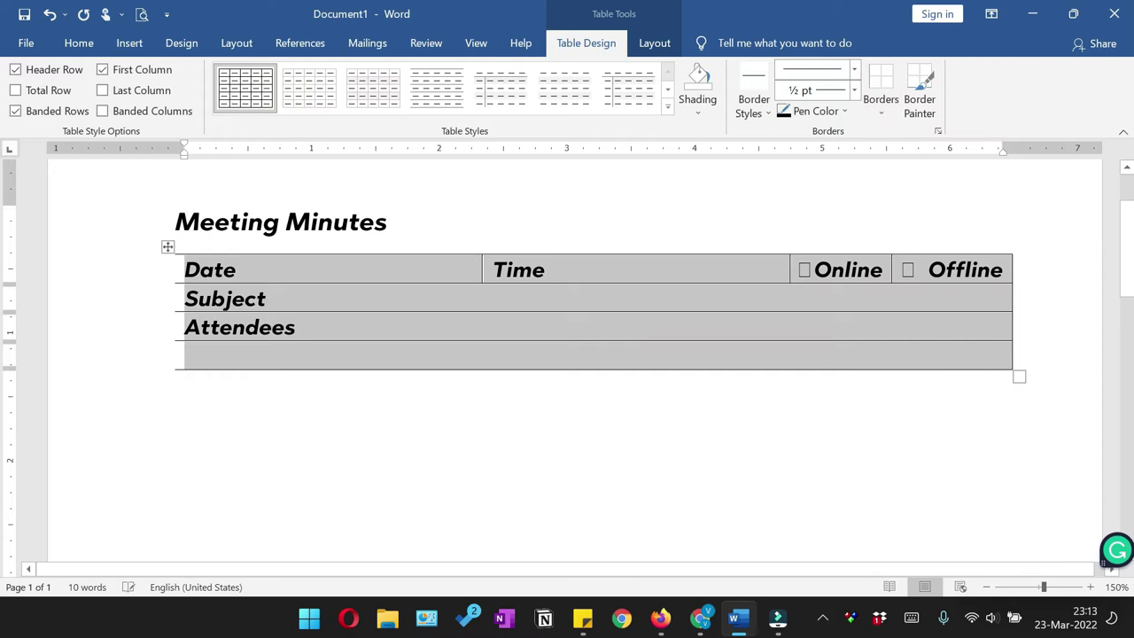
# - Remove the vertical borders from the row with Date, Time, Online and Offline
pyautogui.moveTo(195, 270); pyautogui.dragTo(975, 270)
pyautogui.click(880, 111)
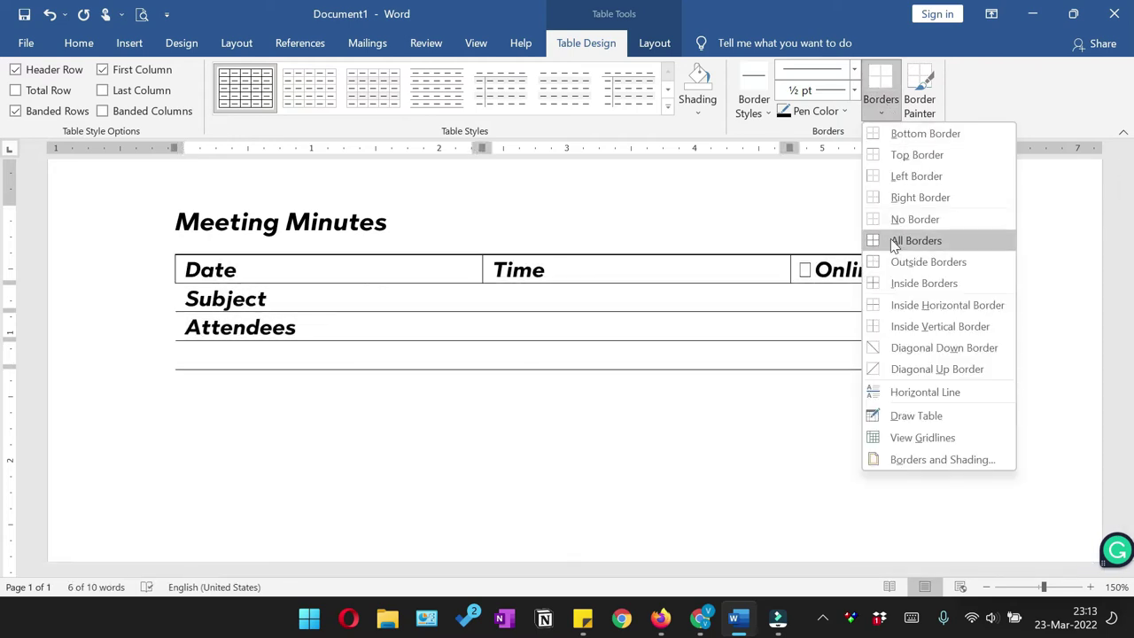
pyautogui.click(920, 284)
pyautogui.click(881, 108)
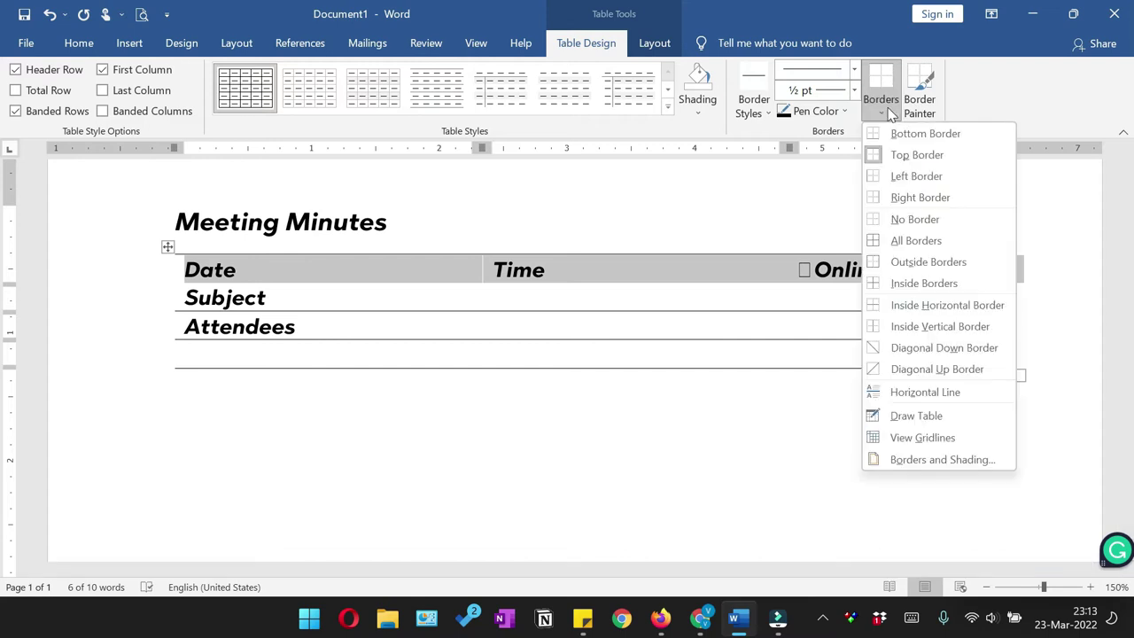
pyautogui.click(881, 108)
pyautogui.click(655, 425)
# - Remove the right border from the Subject, Attendees and blank rows, keeping their horizontal lines
pyautogui.moveTo(204, 300); pyautogui.dragTo(532, 355)
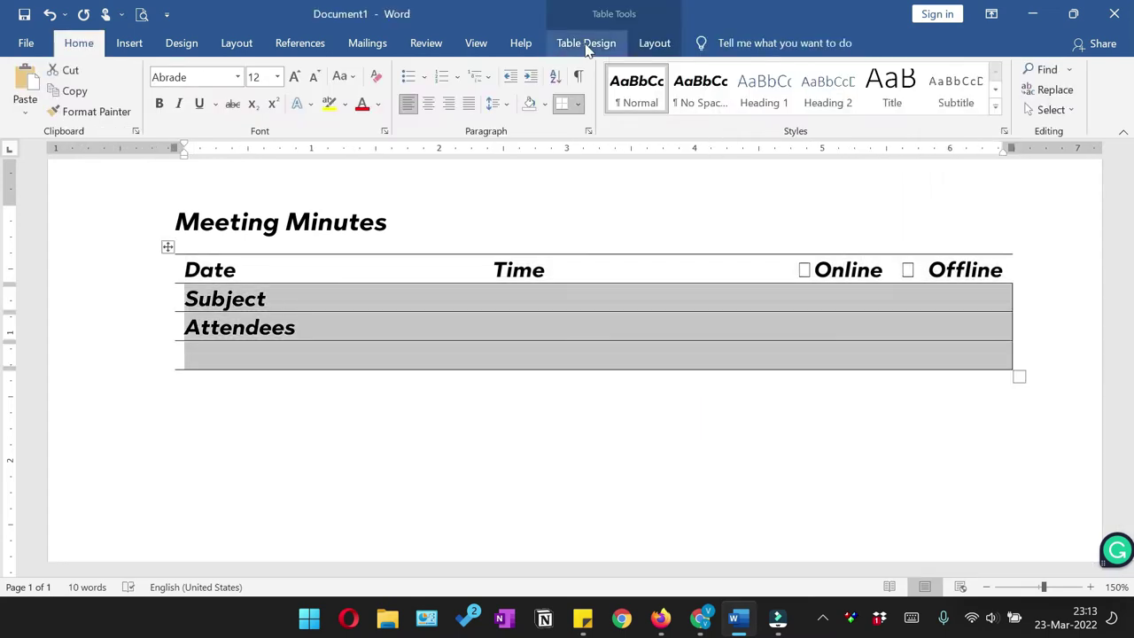
pyautogui.click(589, 46)
pyautogui.click(885, 114)
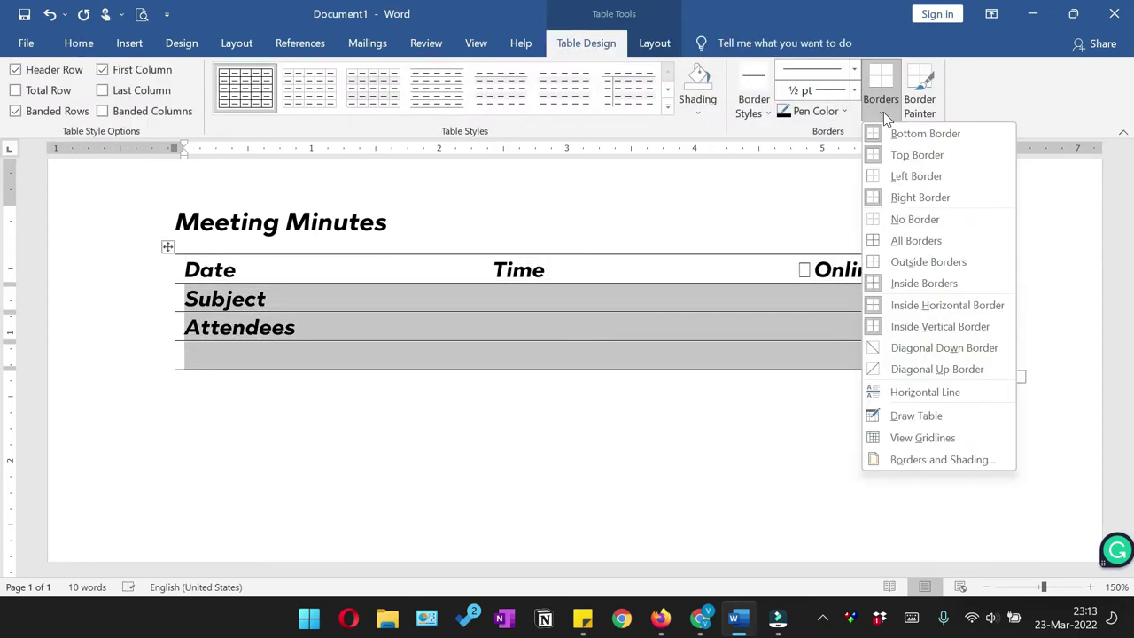
pyautogui.click(883, 113)
pyautogui.click(883, 114)
pyautogui.click(886, 132)
pyautogui.click(882, 113)
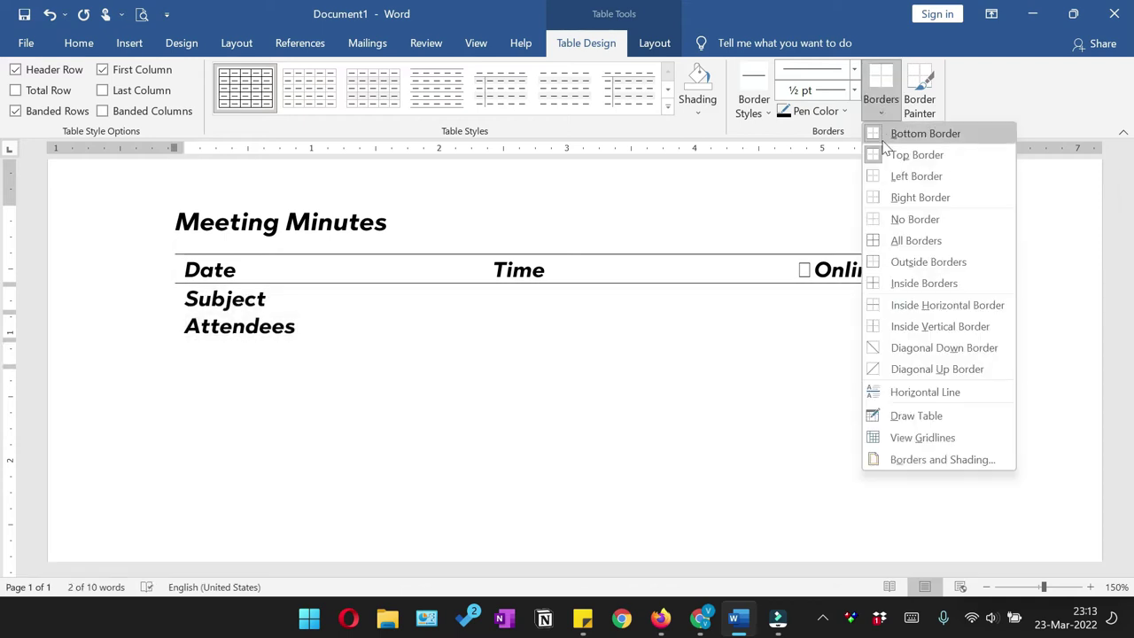
pyautogui.click(888, 284)
pyautogui.click(774, 428)
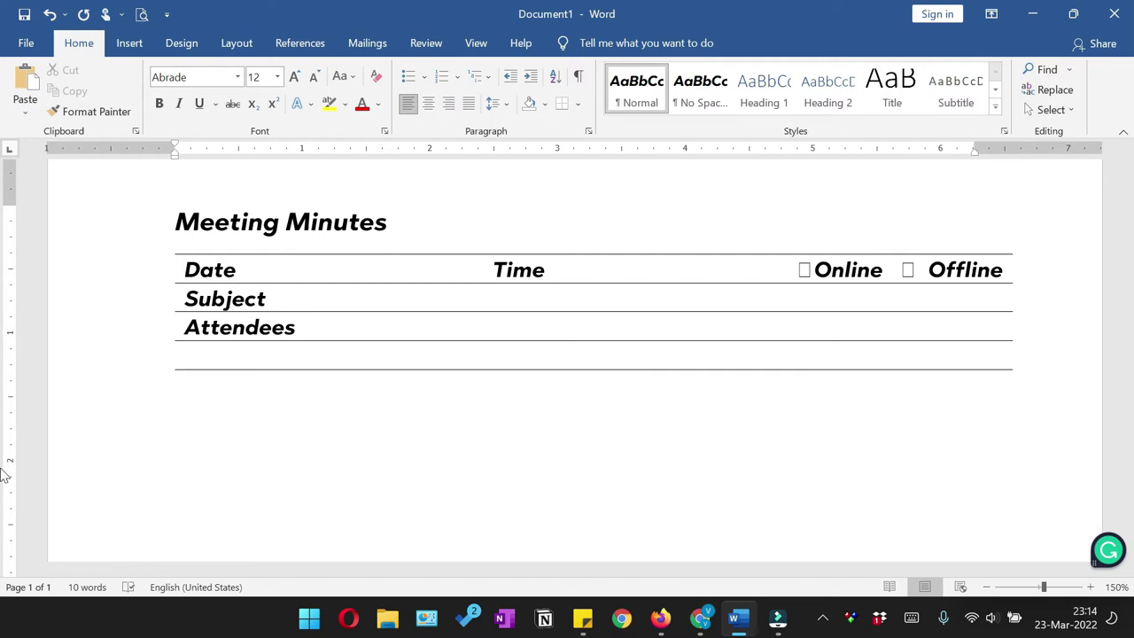
# - Insert a table of 3 columns and 8 rows below the first table and add two rows above its last two rows
pyautogui.click(124, 46)
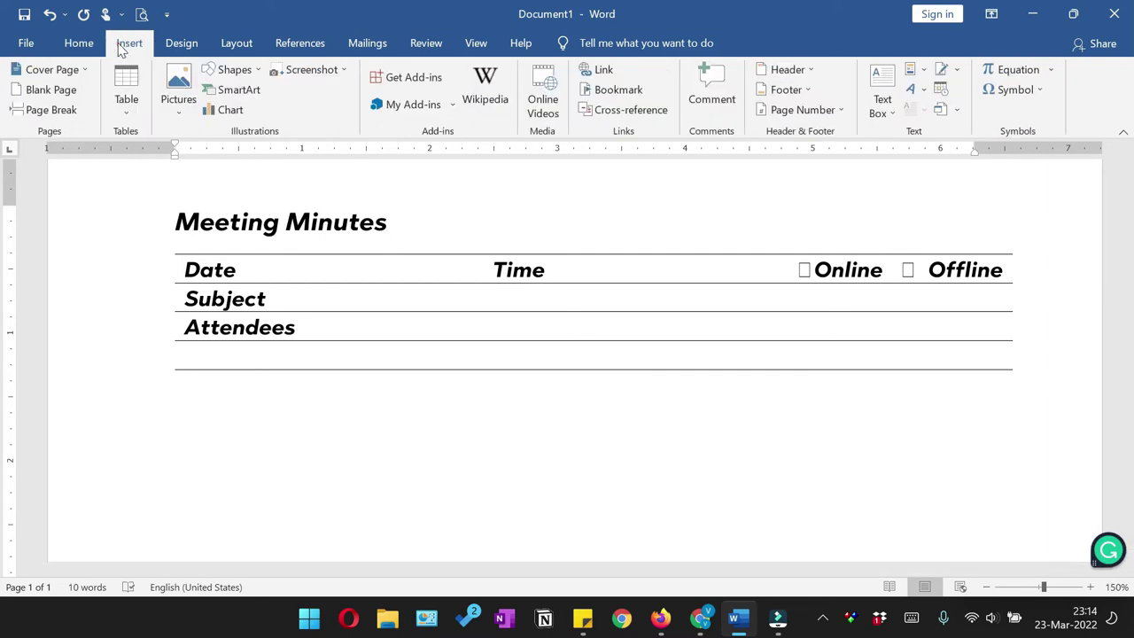
pyautogui.click(125, 98)
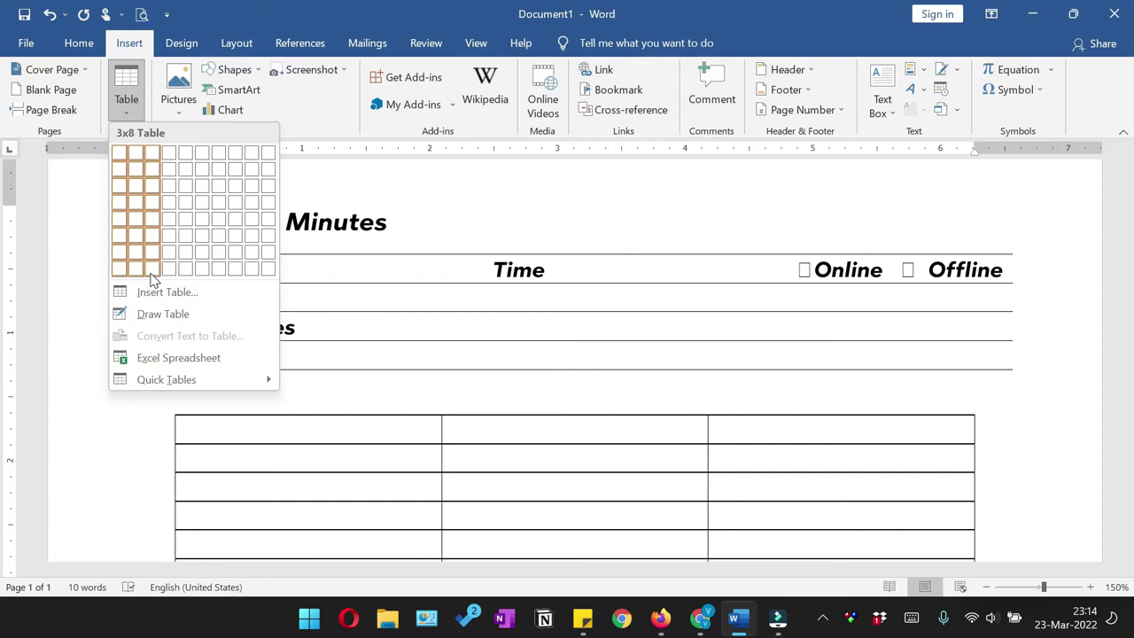
pyautogui.click(151, 280)
pyautogui.moveTo(316, 278); pyautogui.dragTo(701, 299)
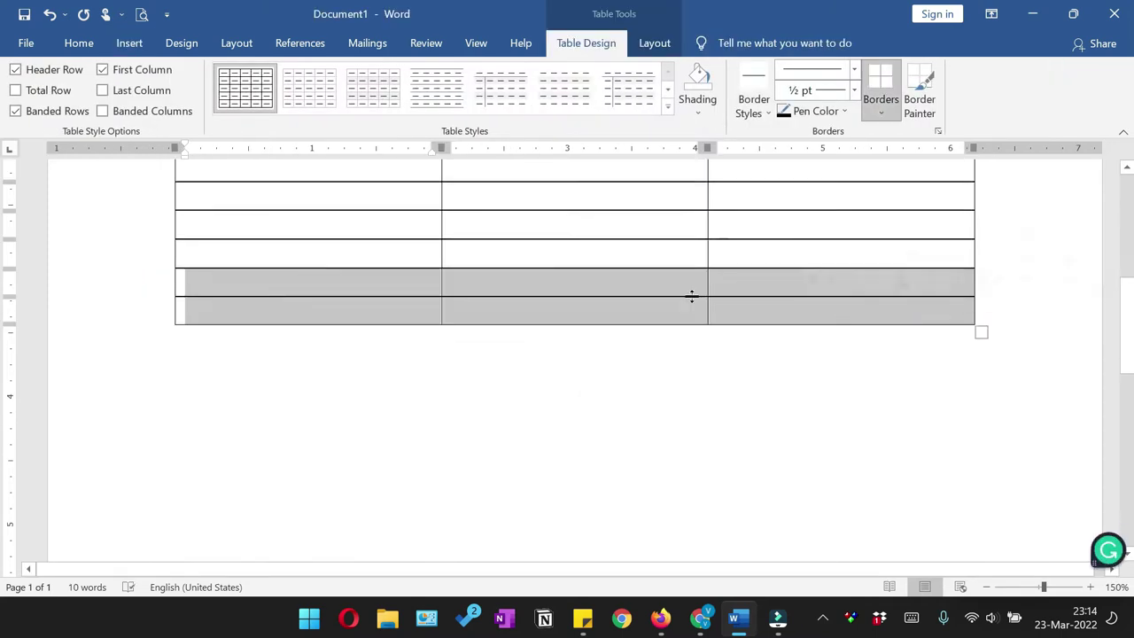
pyautogui.rightClick(673, 283)
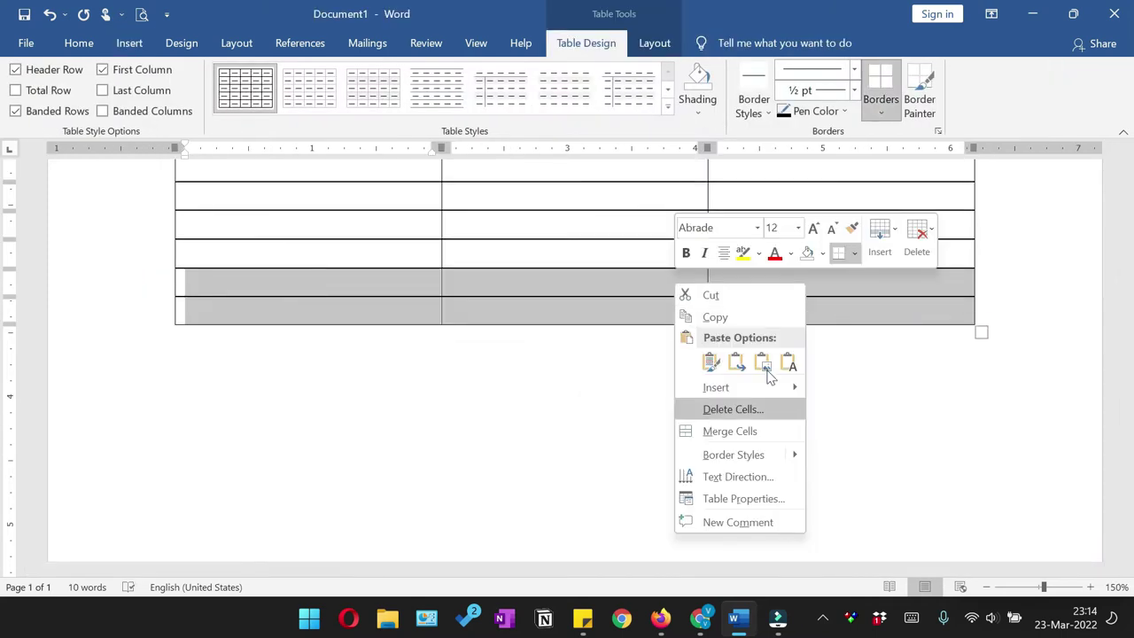
pyautogui.click(886, 257)
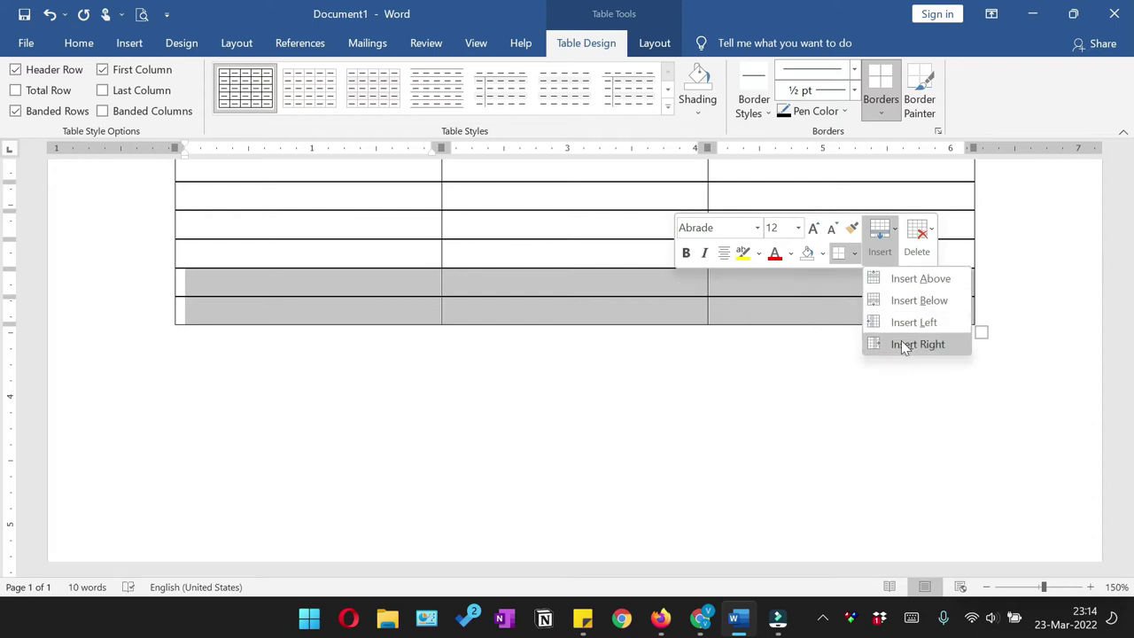
pyautogui.click(921, 278)
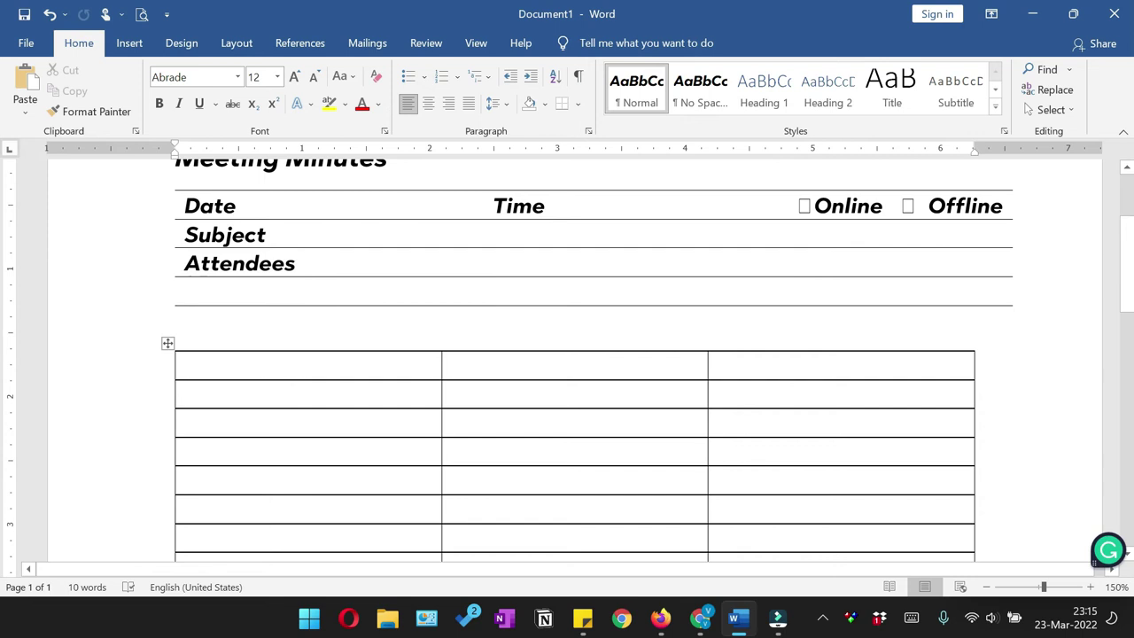
# - Narrow the new table's first column to a slim numbering column and enter "Agenda" as the second column's heading
pyautogui.click(422, 365)
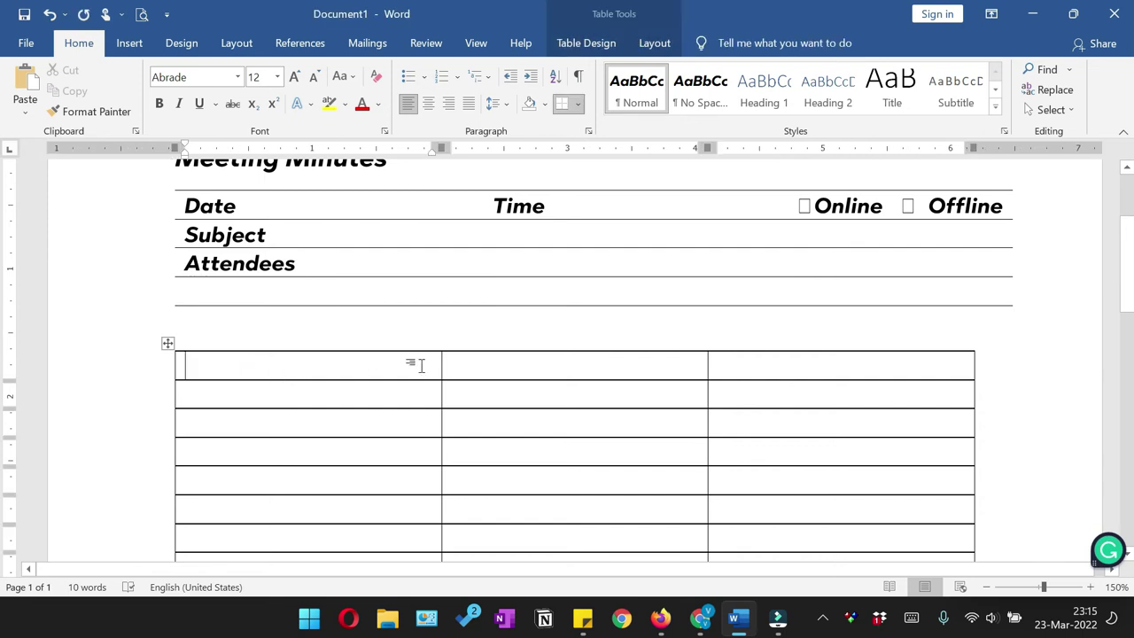
pyautogui.moveTo(441, 369); pyautogui.dragTo(214, 367)
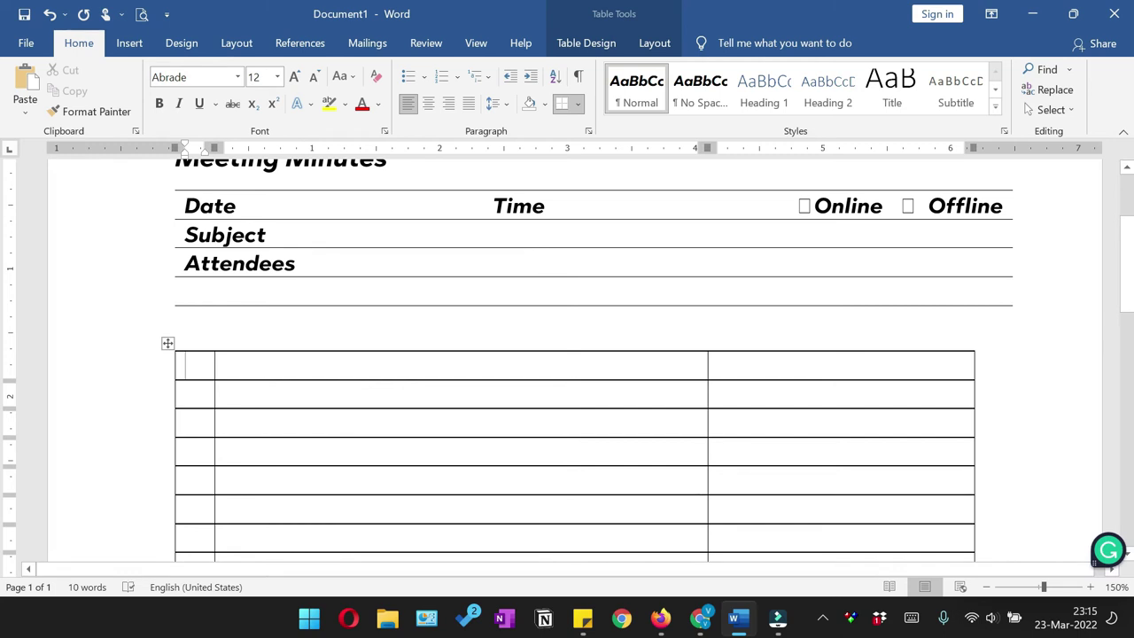
pyautogui.click(274, 363)
pyautogui.write('Agenda')
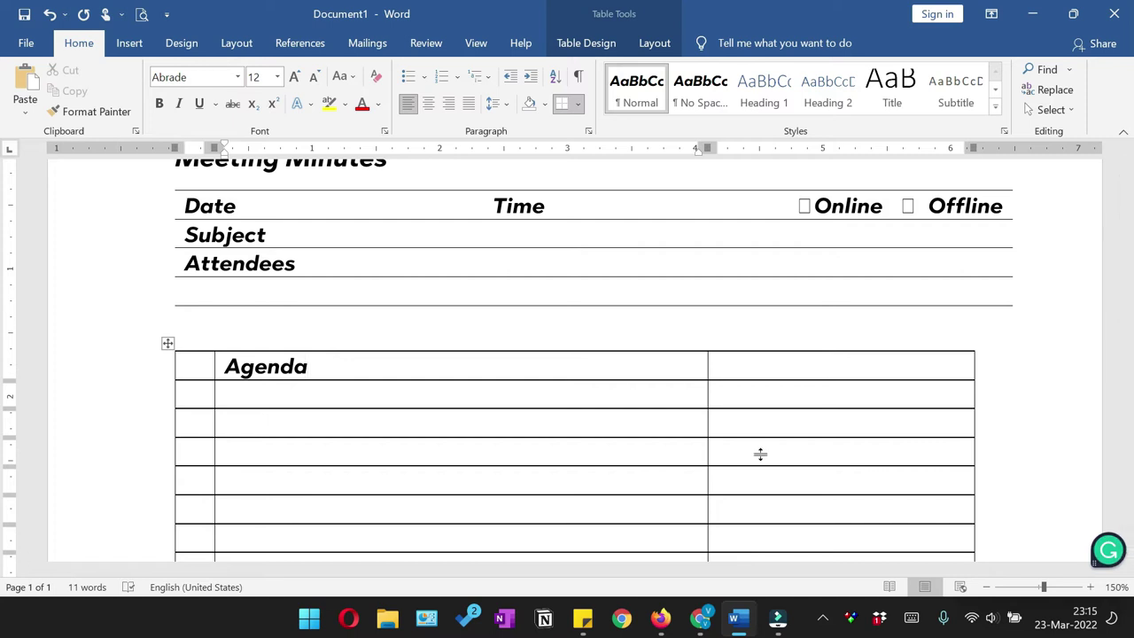
# - Distribute the Agenda column and the blank column beside it to equal widths
pyautogui.scroll(-3, 657, 282)
pyautogui.moveTo(659, 243)
pyautogui.mouseDown()
pyautogui.moveTo(741, 271)
pyautogui.moveTo(798, 498)
pyautogui.mouseUp()
pyautogui.click(655, 43)
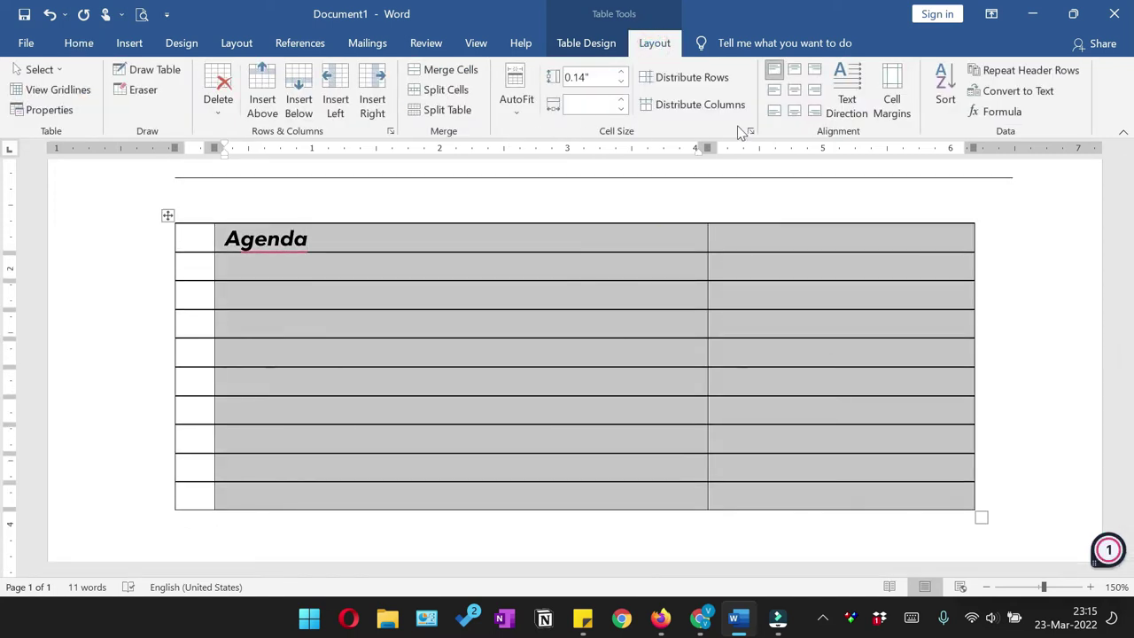
pyautogui.click(686, 106)
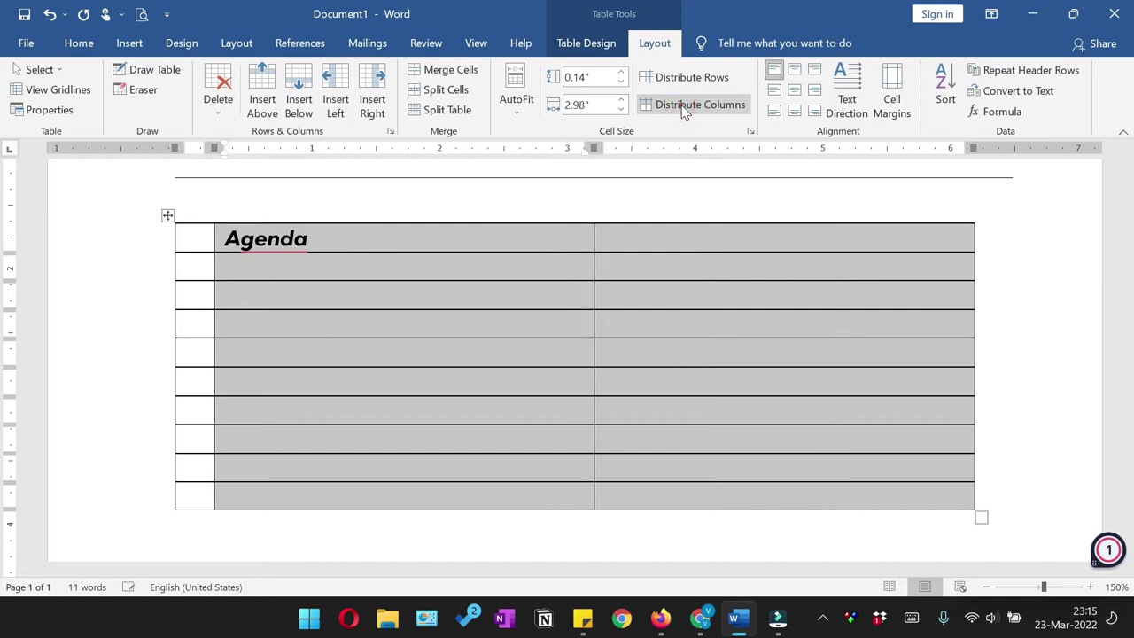
pyautogui.click(497, 369)
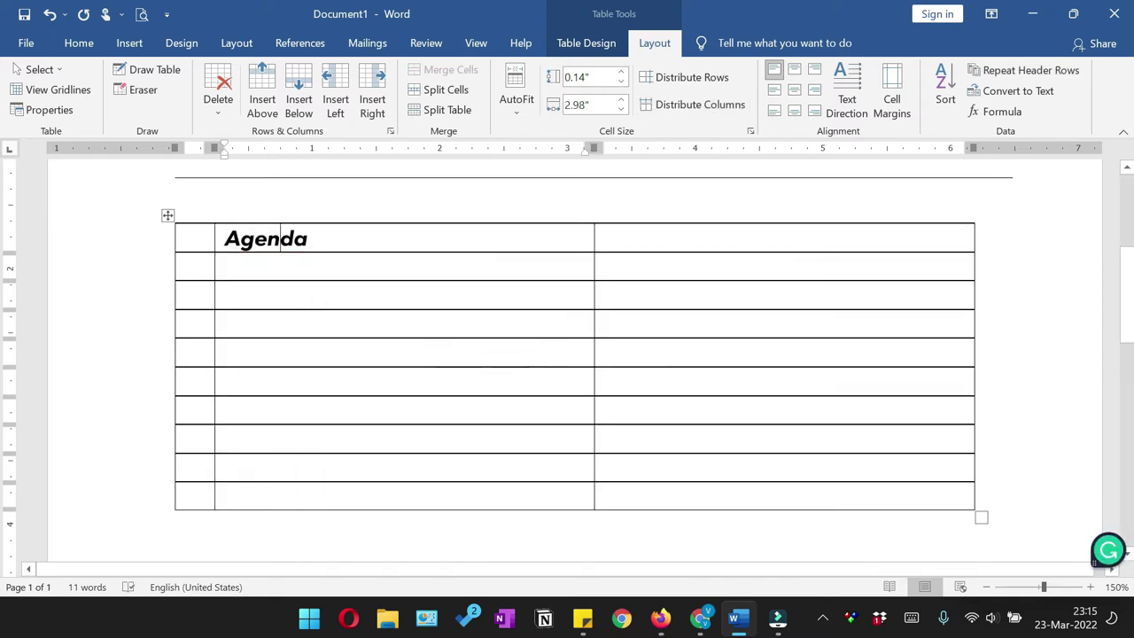
# - Align the second and third columns top center and enter "Notes" as the third column's heading
pyautogui.moveTo(280, 239)
pyautogui.mouseDown()
pyautogui.moveTo(798, 266)
pyautogui.moveTo(798, 496)
pyautogui.mouseUp()
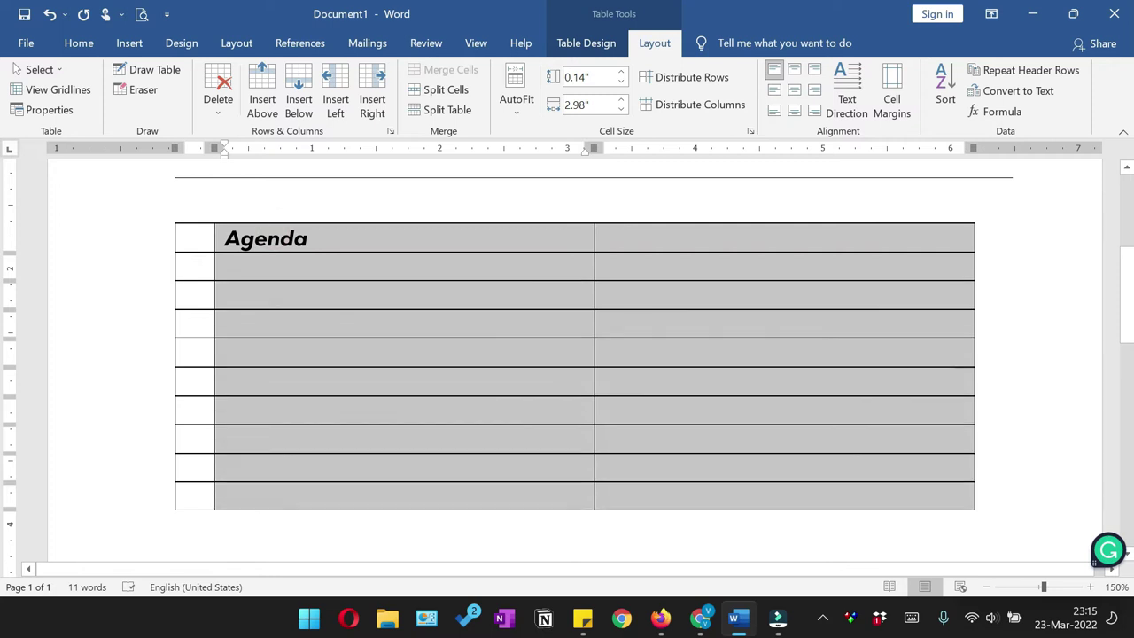
pyautogui.click(794, 70)
pyautogui.click(645, 235)
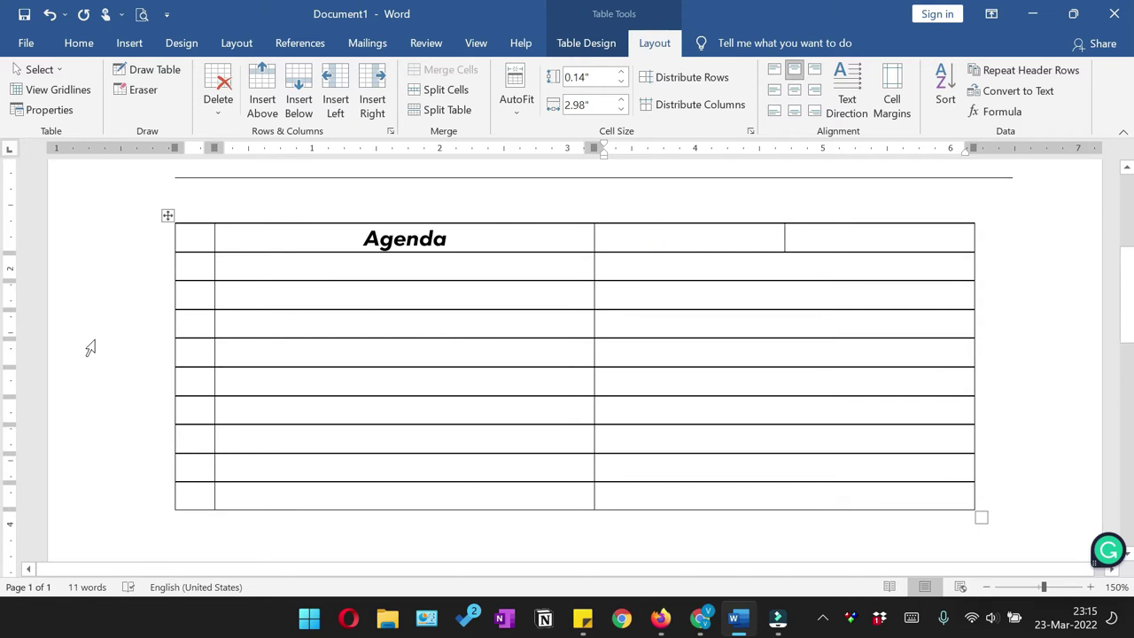
pyautogui.write('Notes')
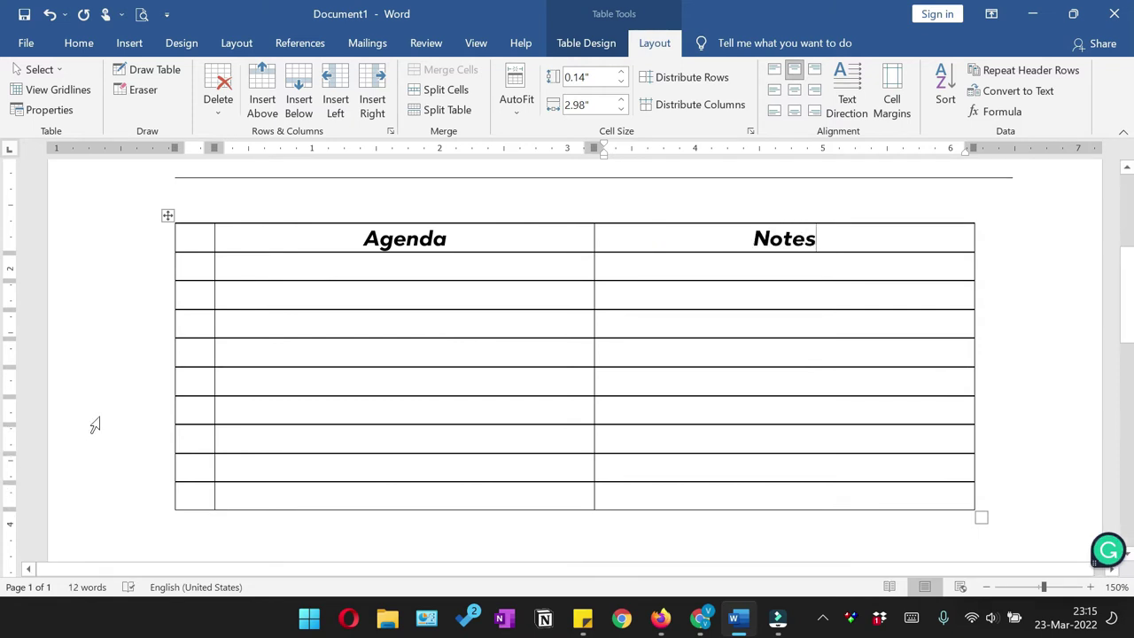
# - Insert a table of 4 columns and 8 rows below the agenda table
pyautogui.scroll(-3, 114, 415)
pyautogui.scroll(-3, 177, 473)
pyautogui.click(177, 472)
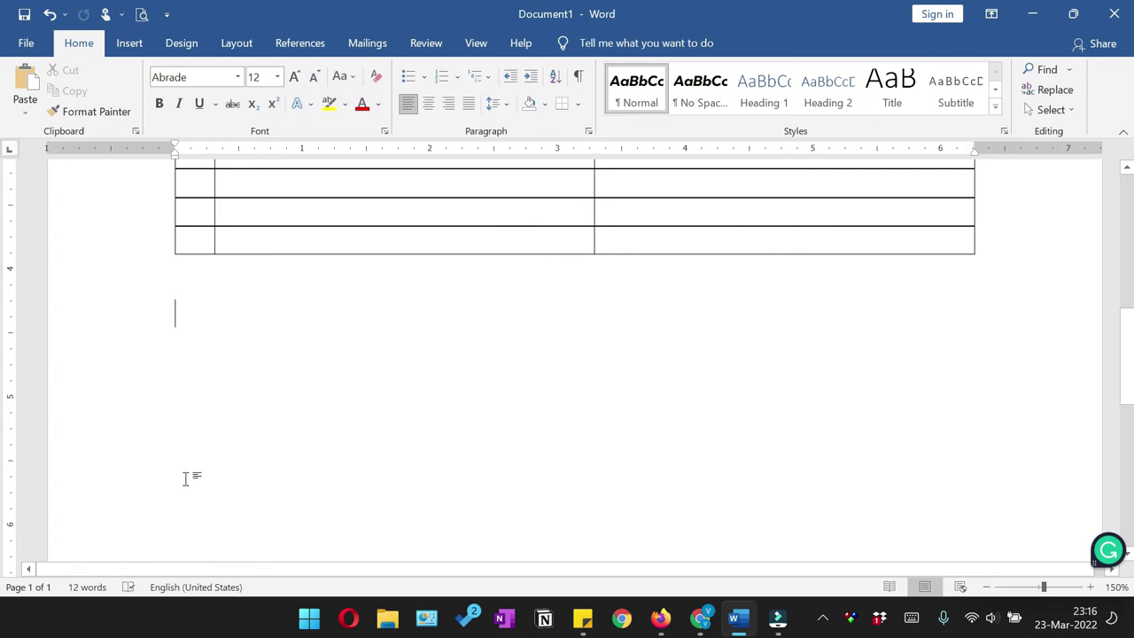
pyautogui.click(129, 43)
pyautogui.click(125, 93)
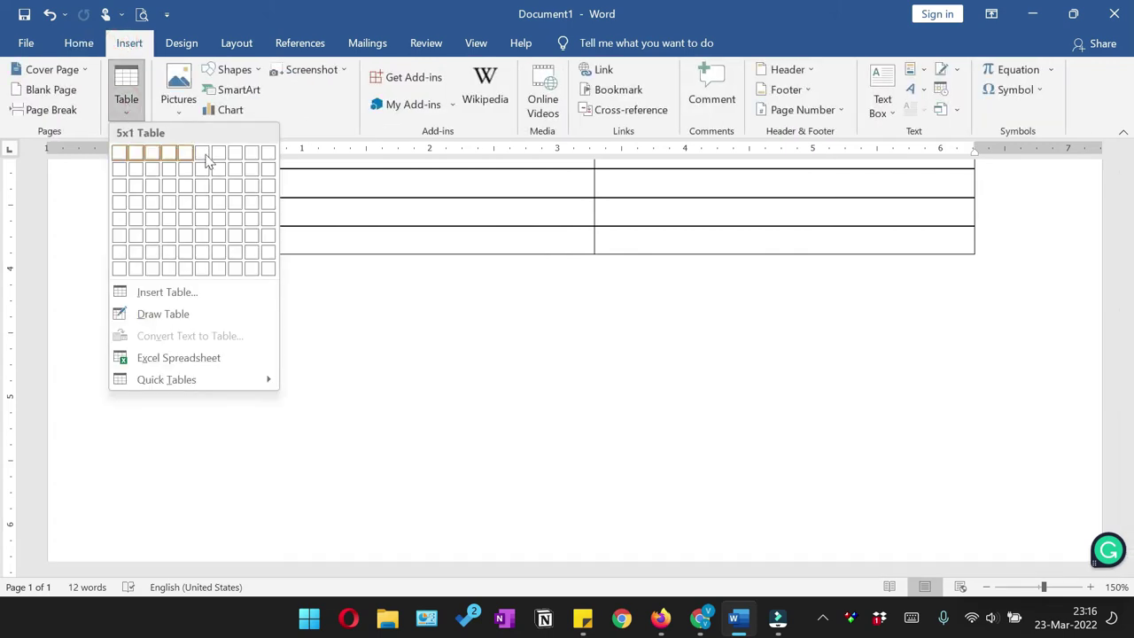
pyautogui.click(168, 268)
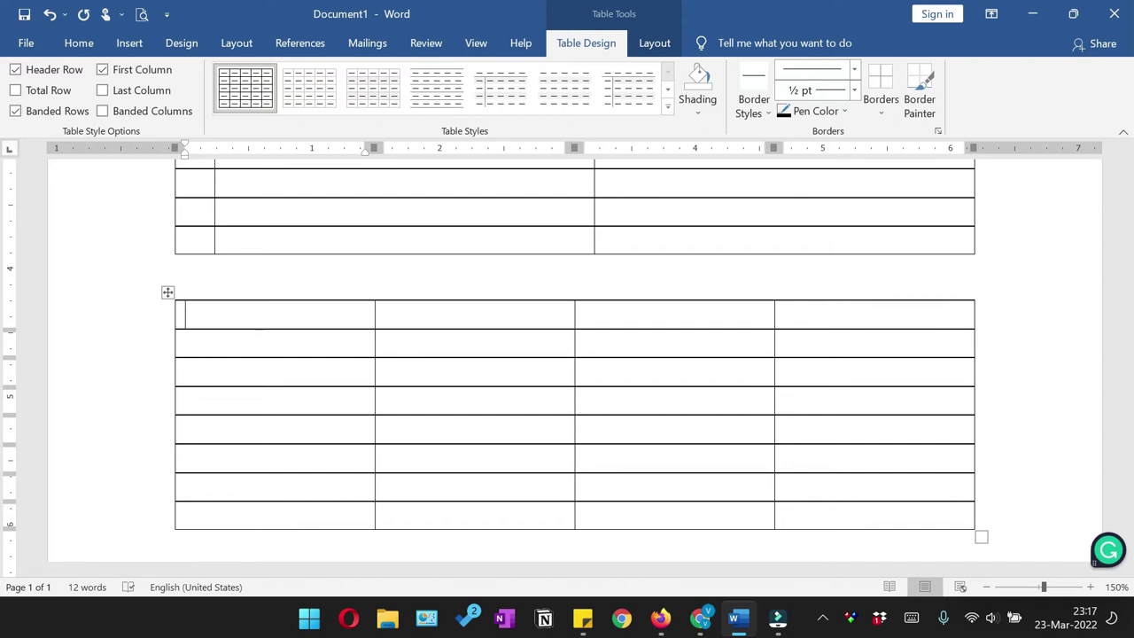
# - Enter the heading "ACTION POINTS" above the four-column table
pyautogui.click(458, 292)
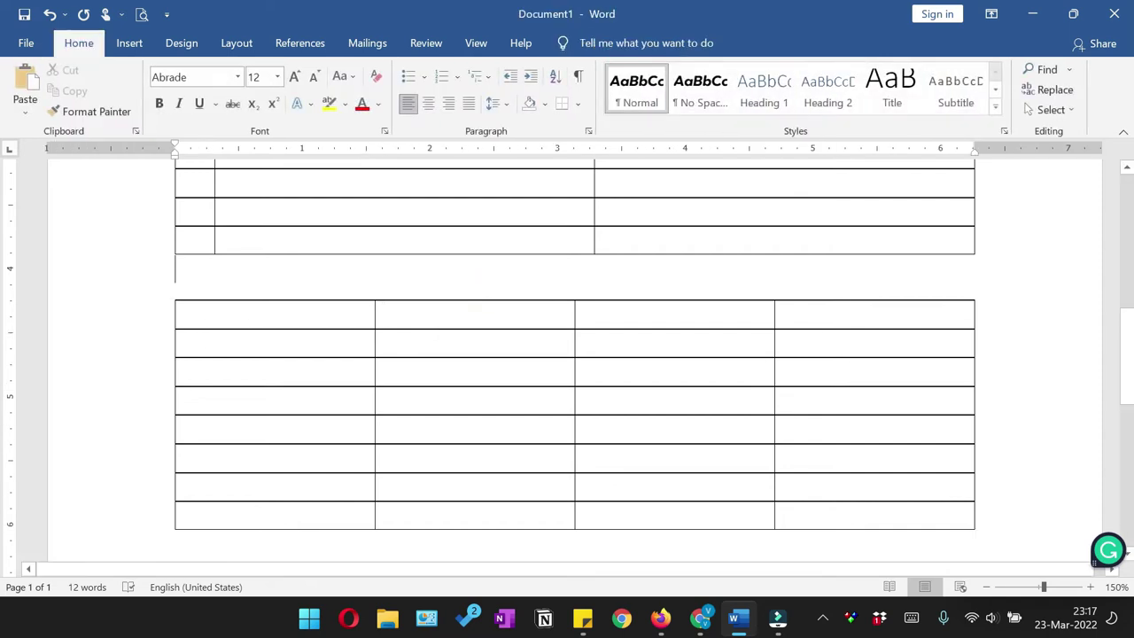
pyautogui.write('ACTI')
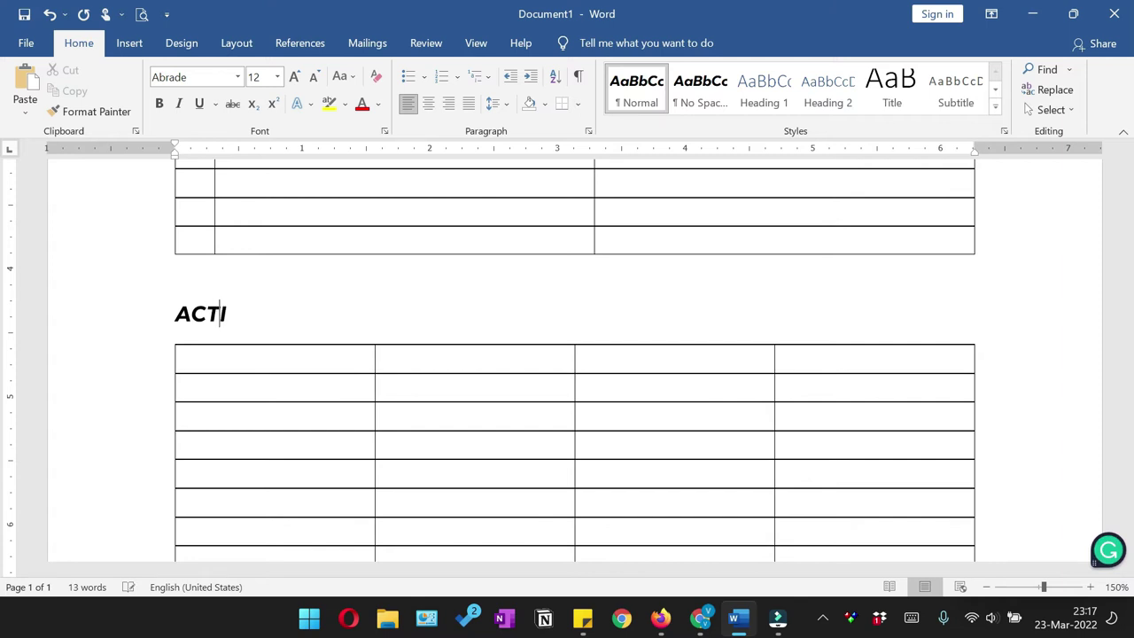
pyautogui.write('ON POINTS')
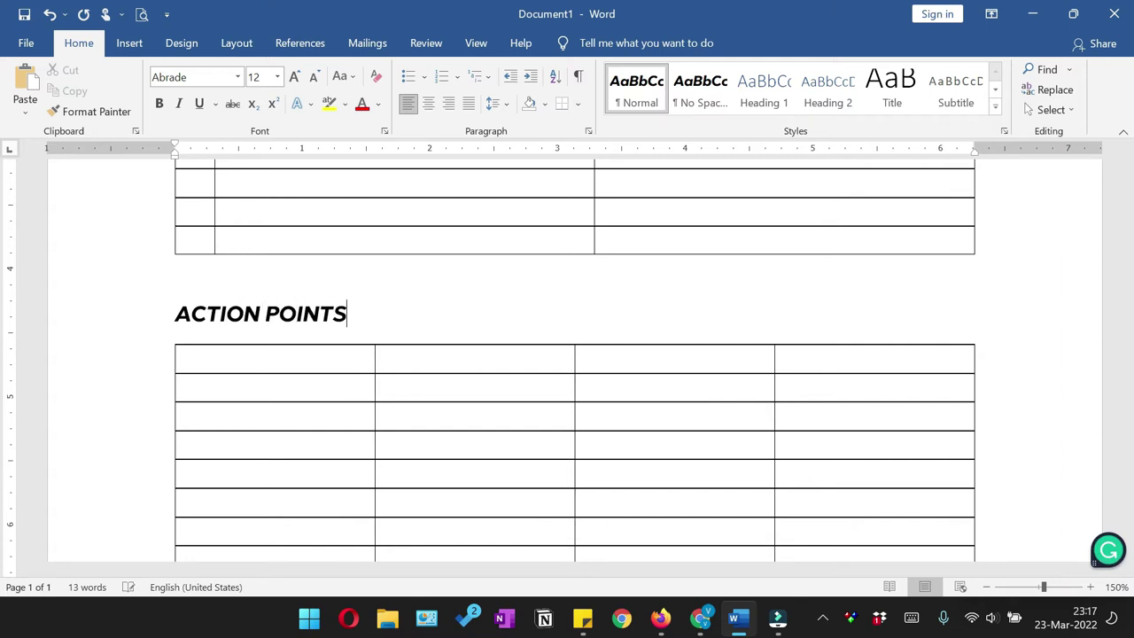
# - Center the ACTION POINTS heading and reduce its font by one size step
pyautogui.tripleClick(265, 311)
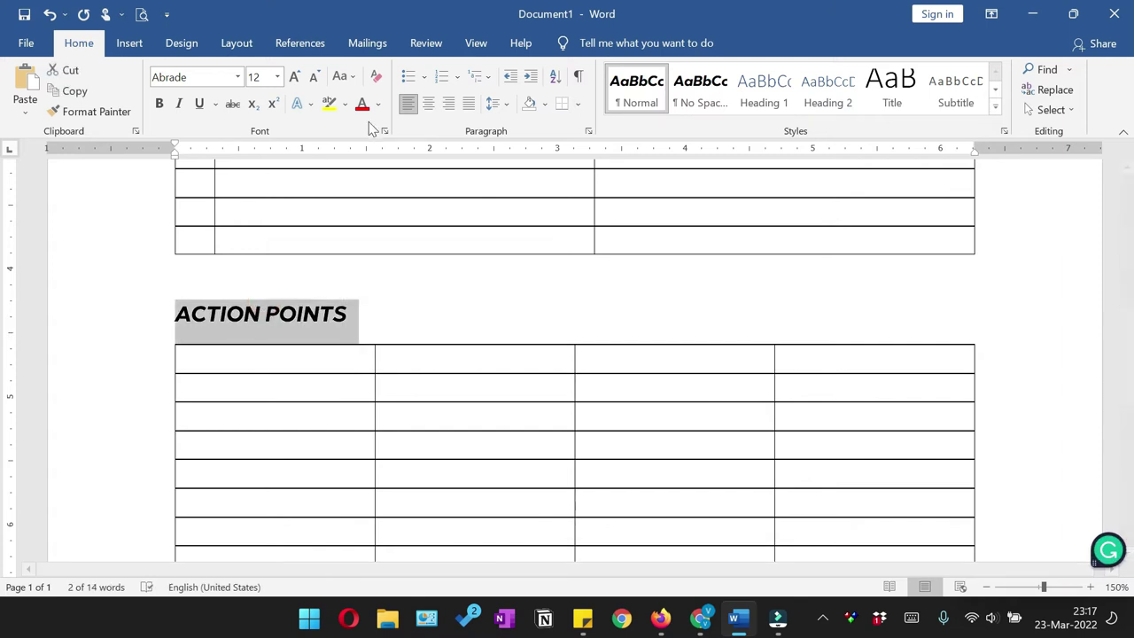
pyautogui.click(428, 103)
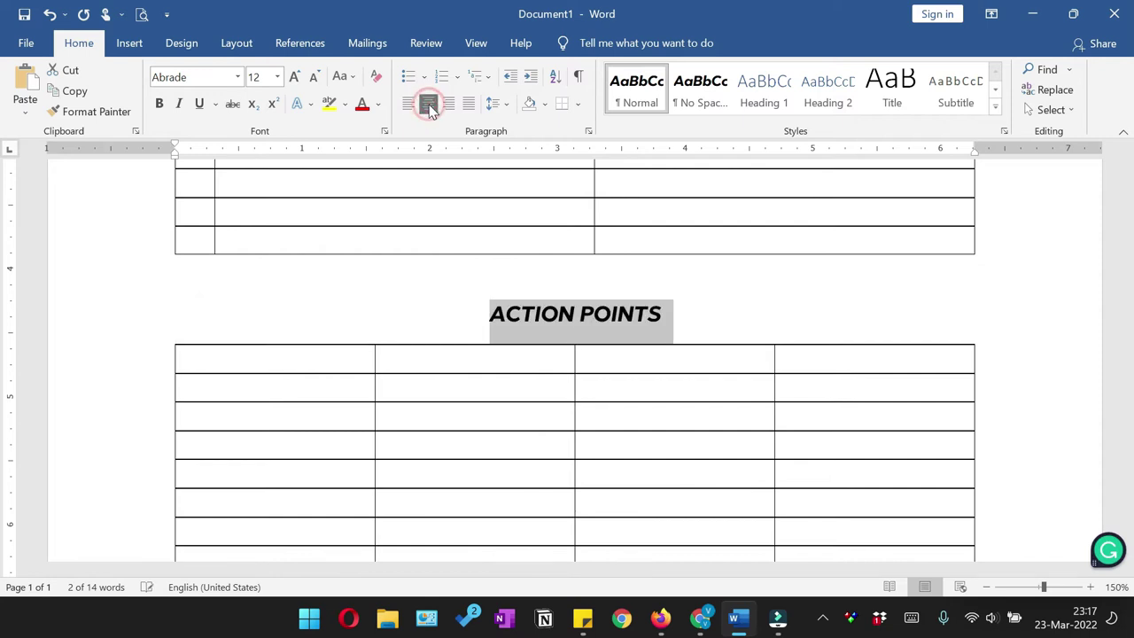
pyautogui.click(316, 77)
pyautogui.click(329, 261)
pyautogui.scroll(-1, 426, 306)
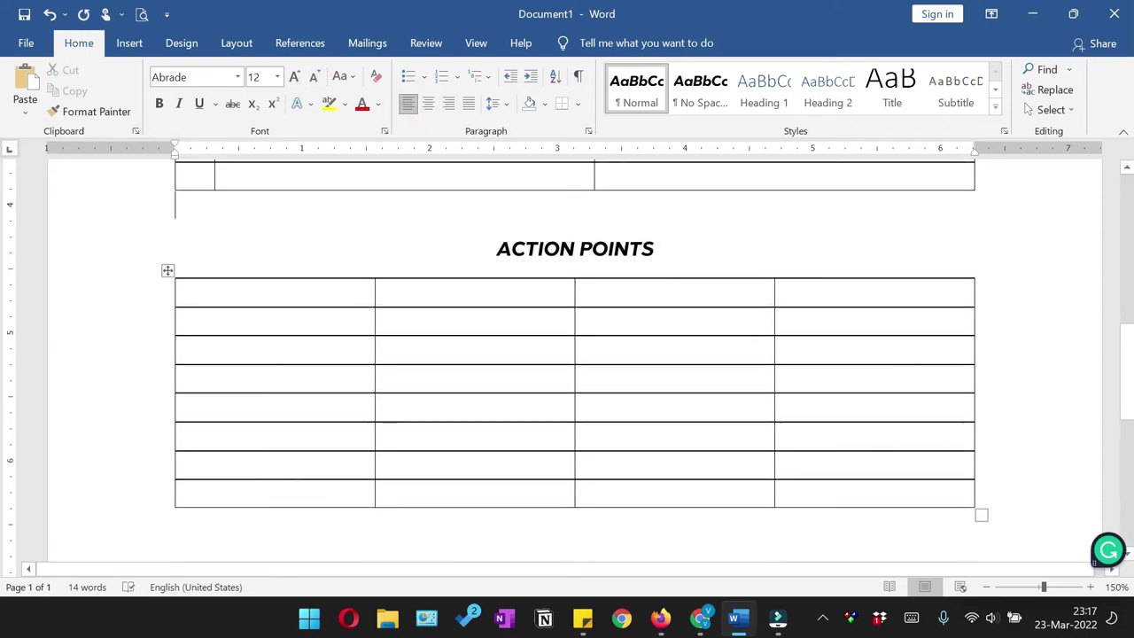
# - Increase the font of the ACTION POINTS heading by one size step
pyautogui.tripleClick(553, 249)
pyautogui.click(296, 77)
pyautogui.click(490, 250)
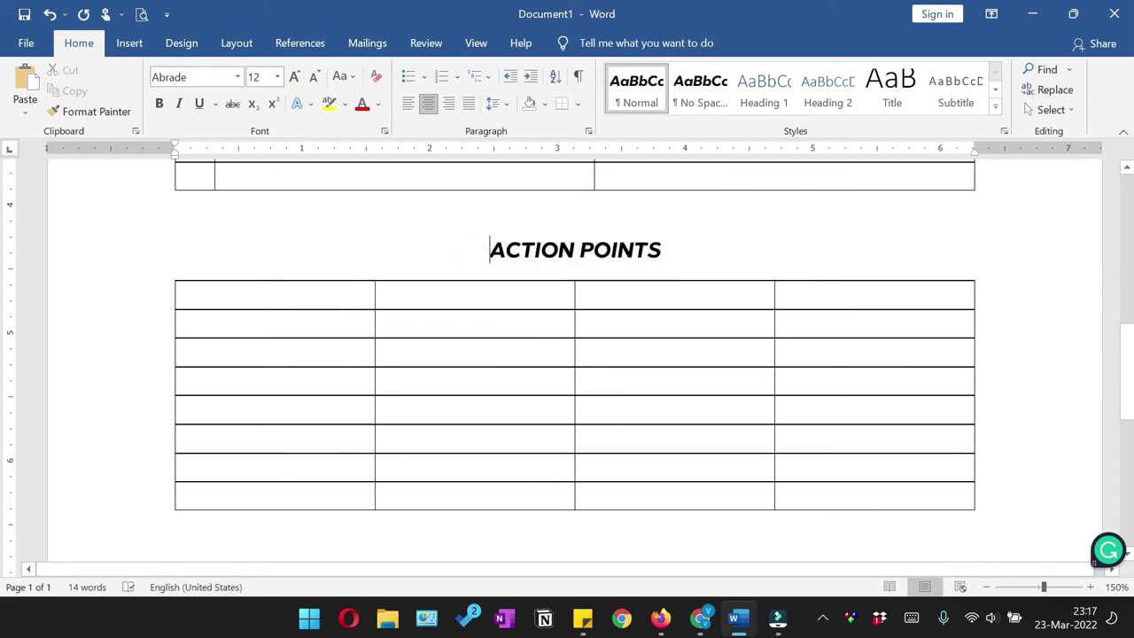
# - Set the spacing after to 0 pt and line spacing to Single for the ACTION POINTS heading and the table row below it
pyautogui.moveTo(490, 251); pyautogui.dragTo(619, 291)
pyautogui.click(588, 130)
pyautogui.click(502, 334)
pyautogui.click(620, 335)
pyautogui.click(615, 352)
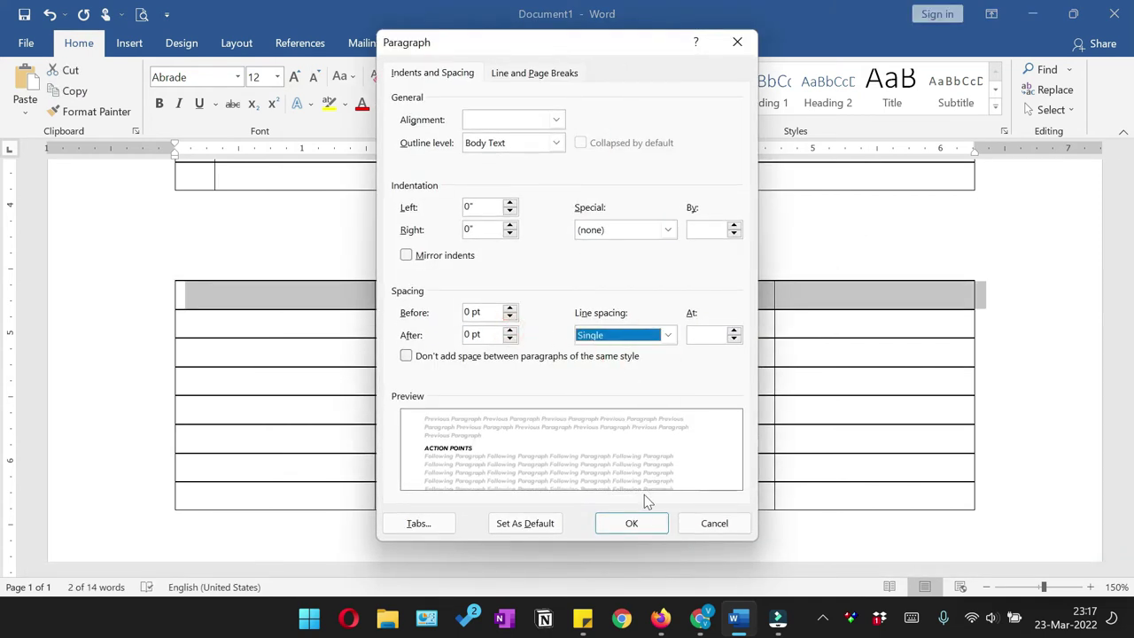
pyautogui.click(631, 522)
pyautogui.click(532, 367)
# - Enter "Tasks", "Incharge" and "Due Date" as the first three column headings of the action points table
pyautogui.click(261, 279)
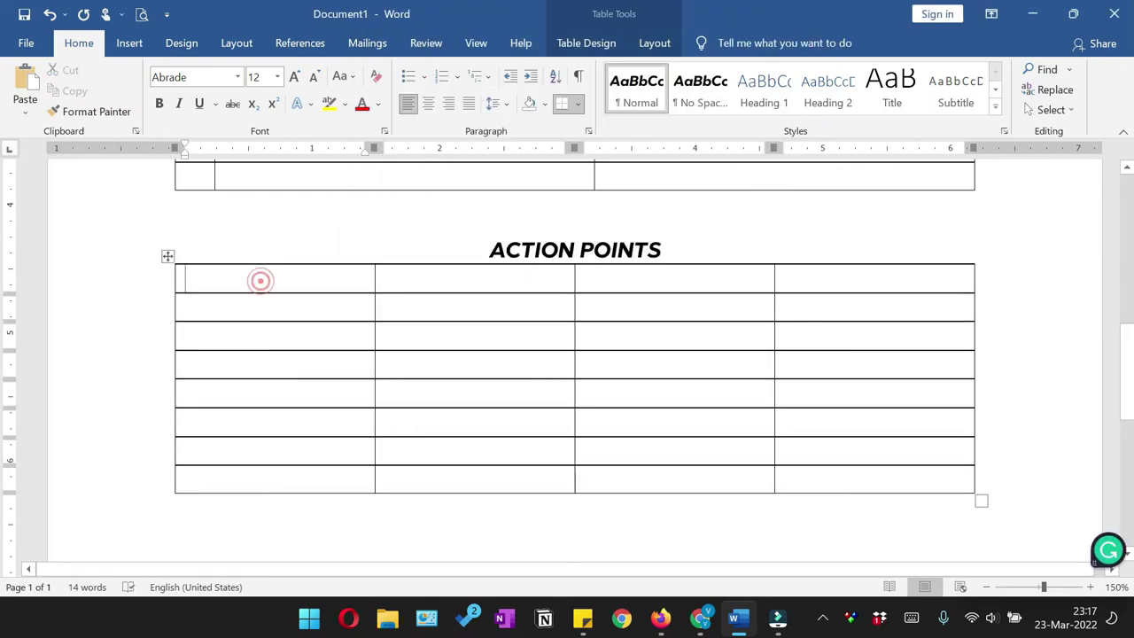
pyautogui.write('Tasks')
pyautogui.press('Tab')
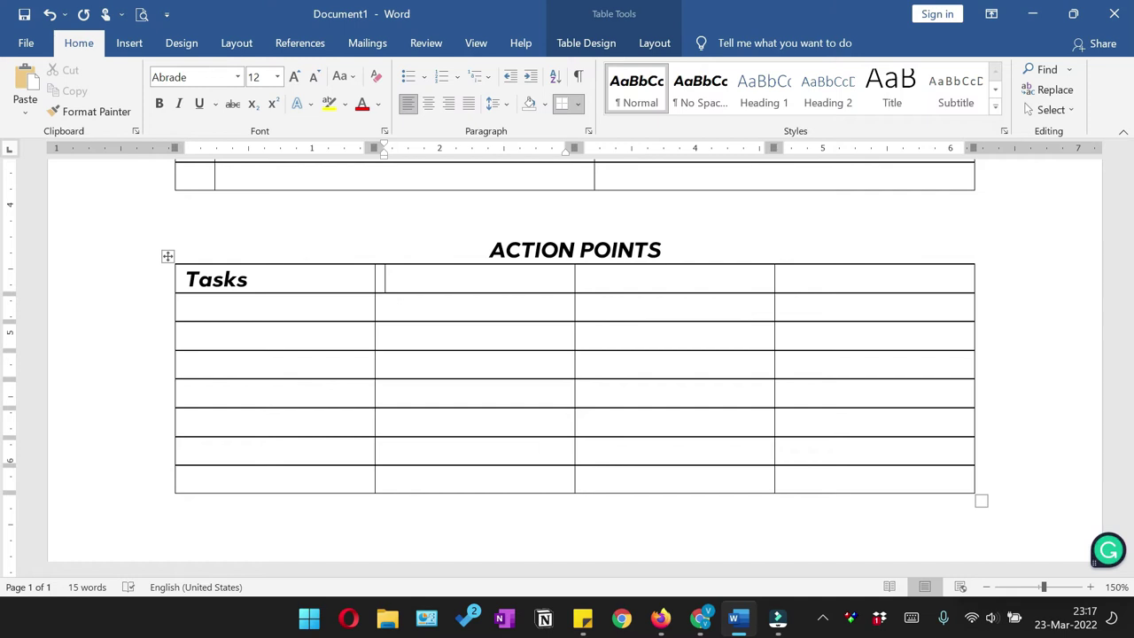
pyautogui.write('Incharge')
pyautogui.press('Tab')
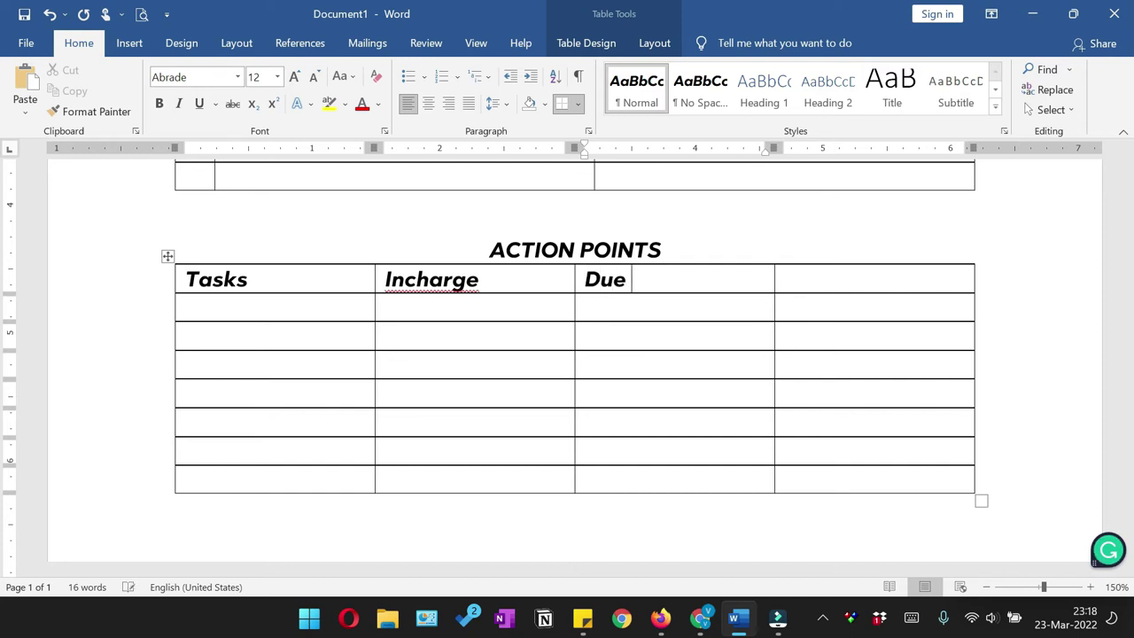
pyautogui.write('Due Date')
pyautogui.press('Tab')
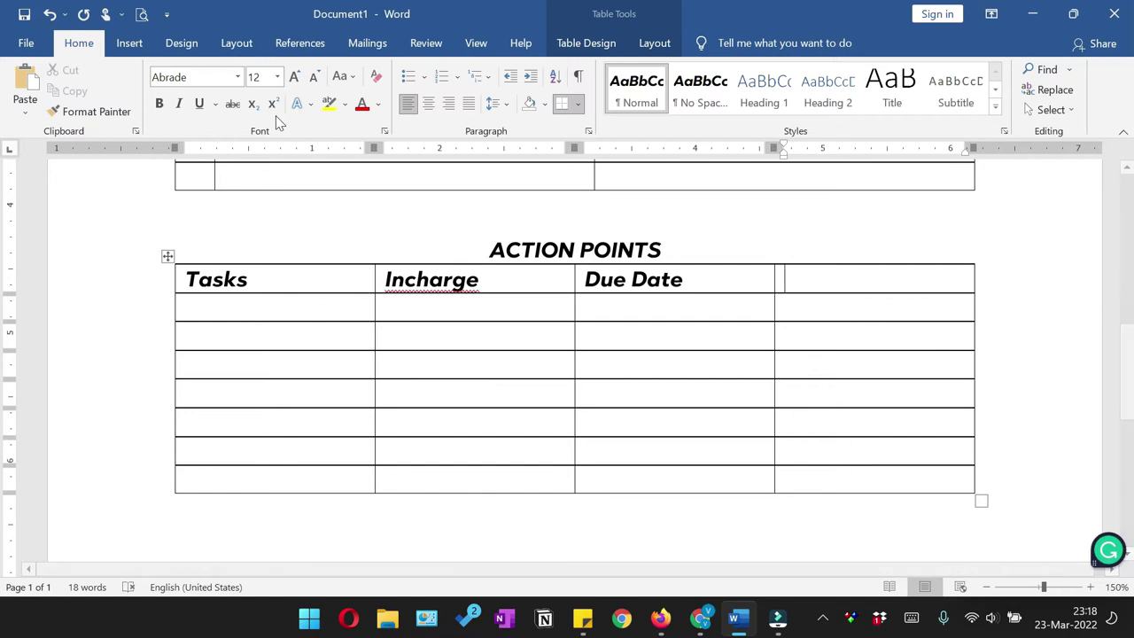
# - Add a check mark bullet as the fourth column's heading in the action points table
pyautogui.click(130, 44)
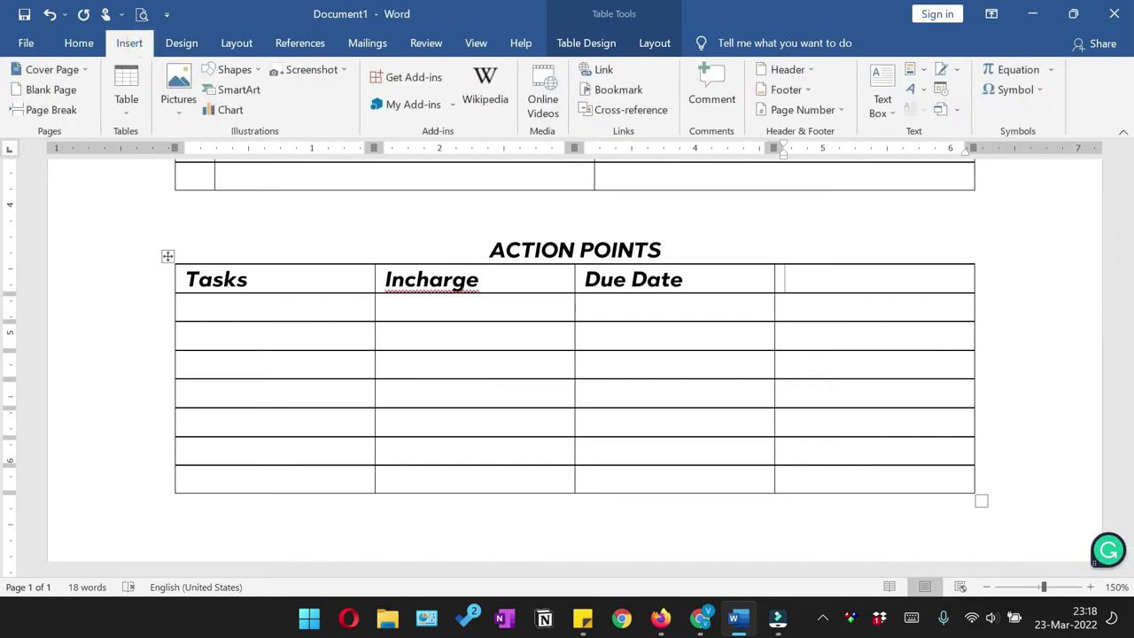
pyautogui.click(78, 44)
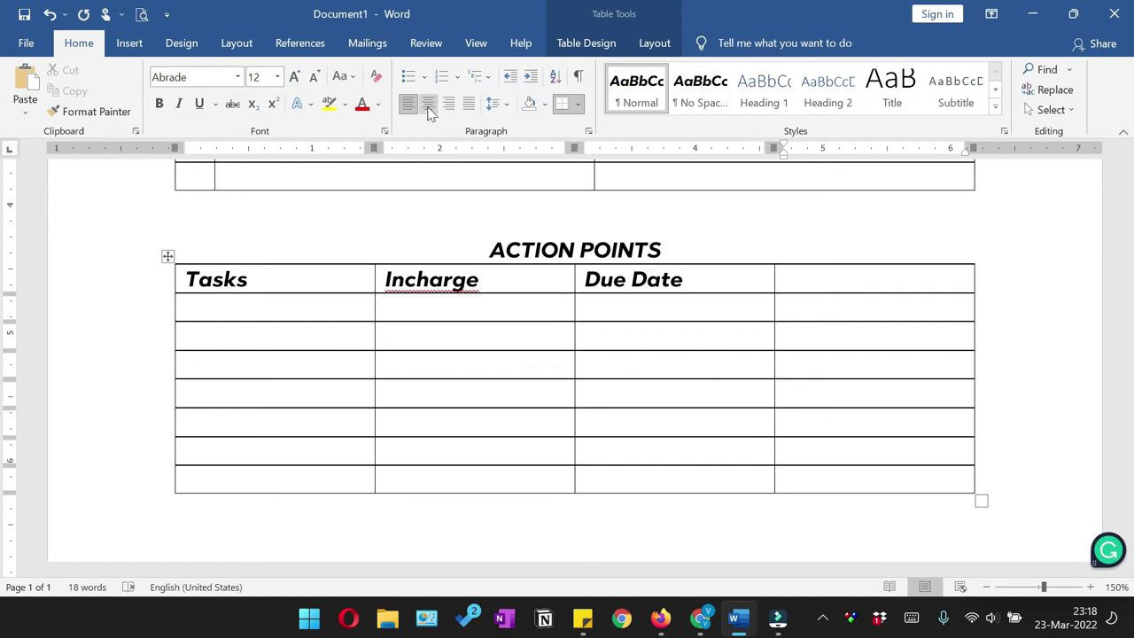
pyautogui.click(422, 77)
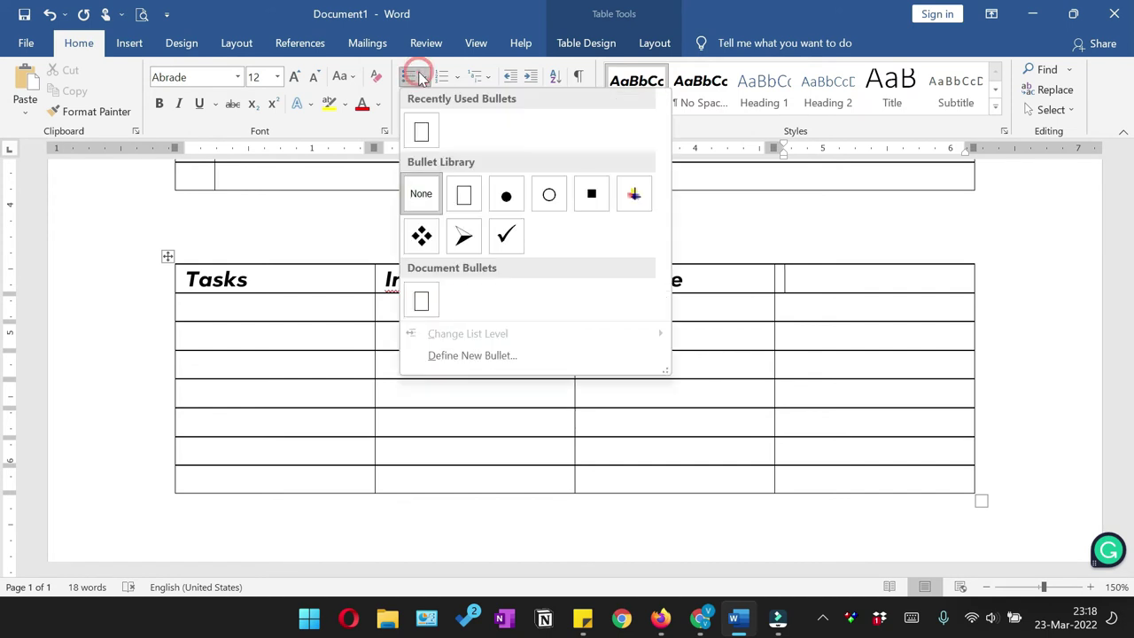
pyautogui.click(506, 235)
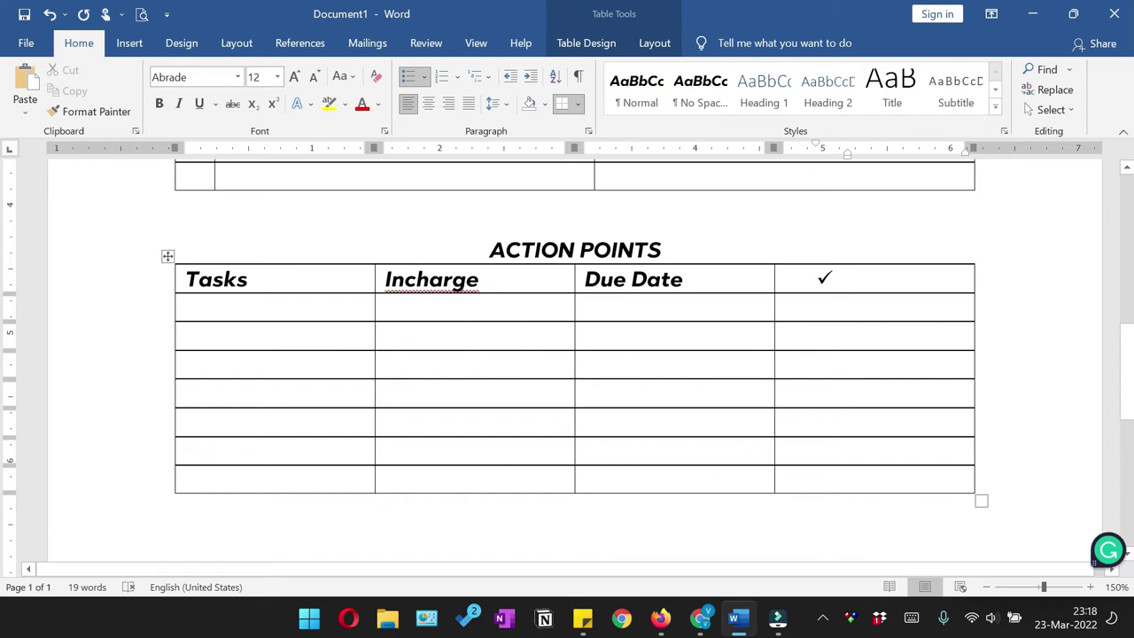
# - Correct the spelling of the second heading to "In charge" and center the contents of the whole action points table
pyautogui.rightClick(429, 282)
pyautogui.click(422, 310)
pyautogui.moveTo(297, 285); pyautogui.dragTo(860, 478)
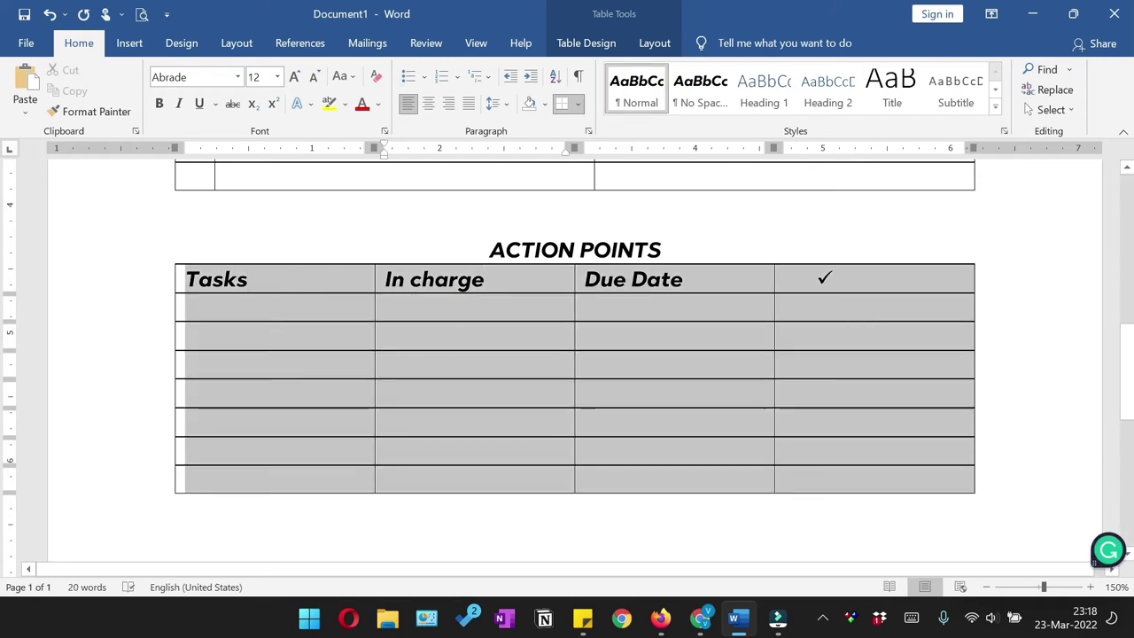
pyautogui.click(429, 104)
pyautogui.click(679, 389)
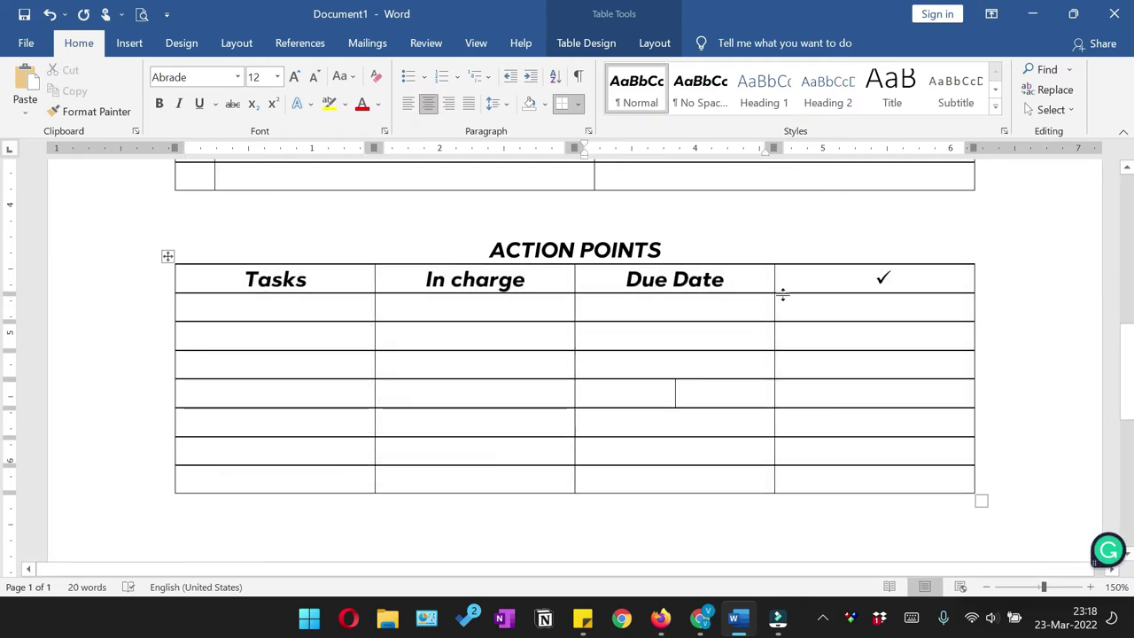
# - Narrow the check mark and Due Date columns and widen the Tasks column to about 3.31"
pyautogui.moveTo(819, 282); pyautogui.dragTo(941, 281)
pyautogui.click(574, 277)
pyautogui.moveTo(715, 282); pyautogui.dragTo(797, 283)
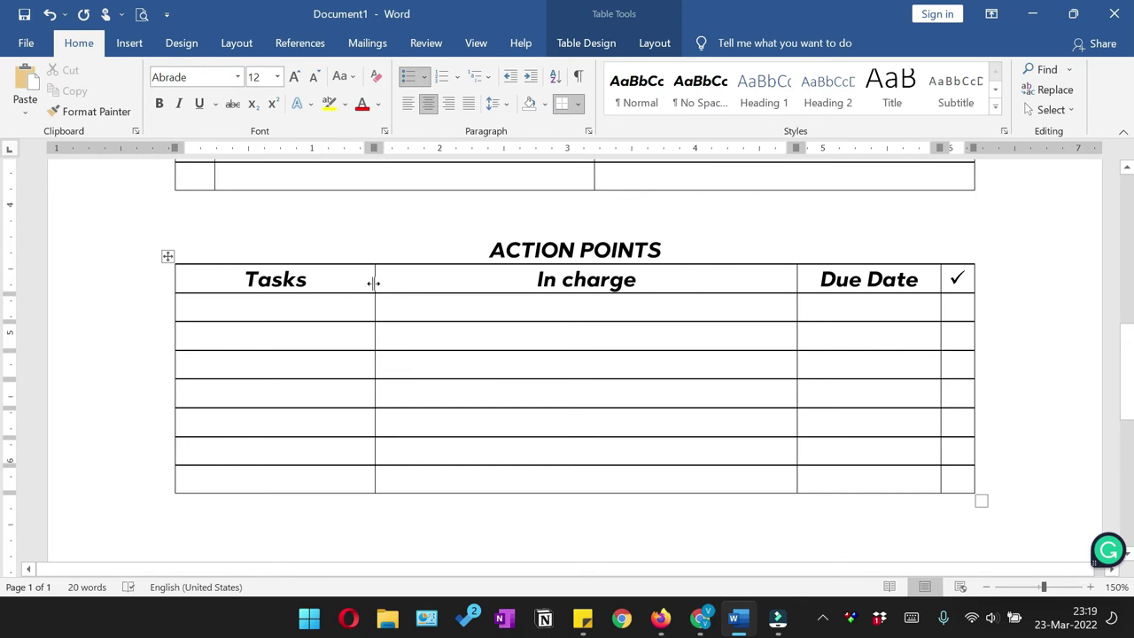
pyautogui.moveTo(399, 287); pyautogui.dragTo(597, 296)
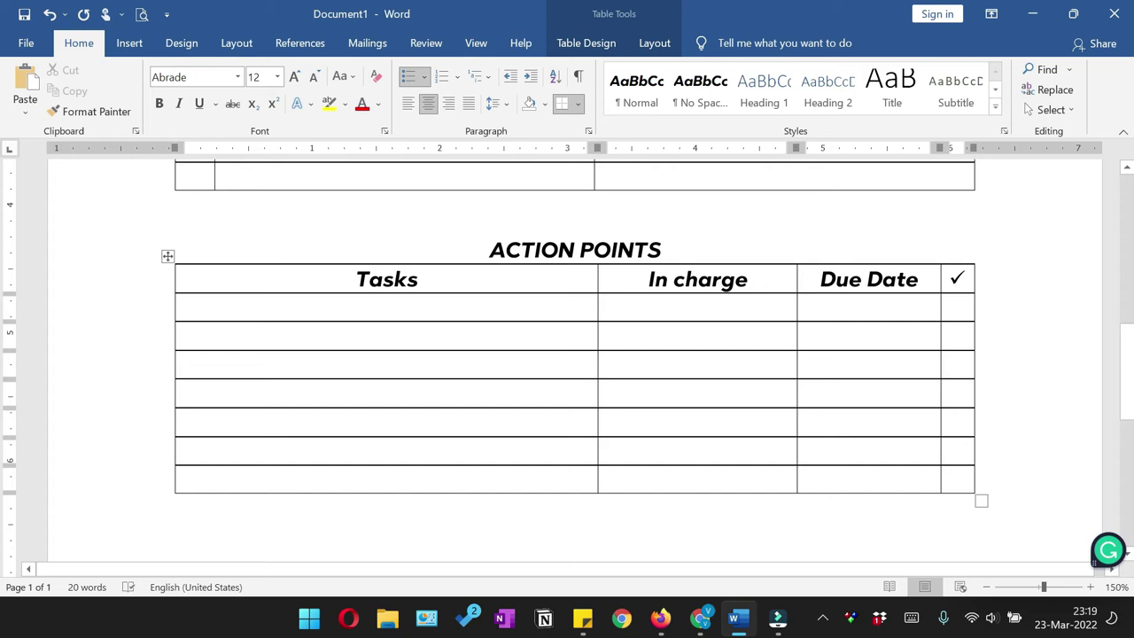
# - Change the second column heading of the action points table to "In-Charge"
pyautogui.scroll(-2, 575, 354)
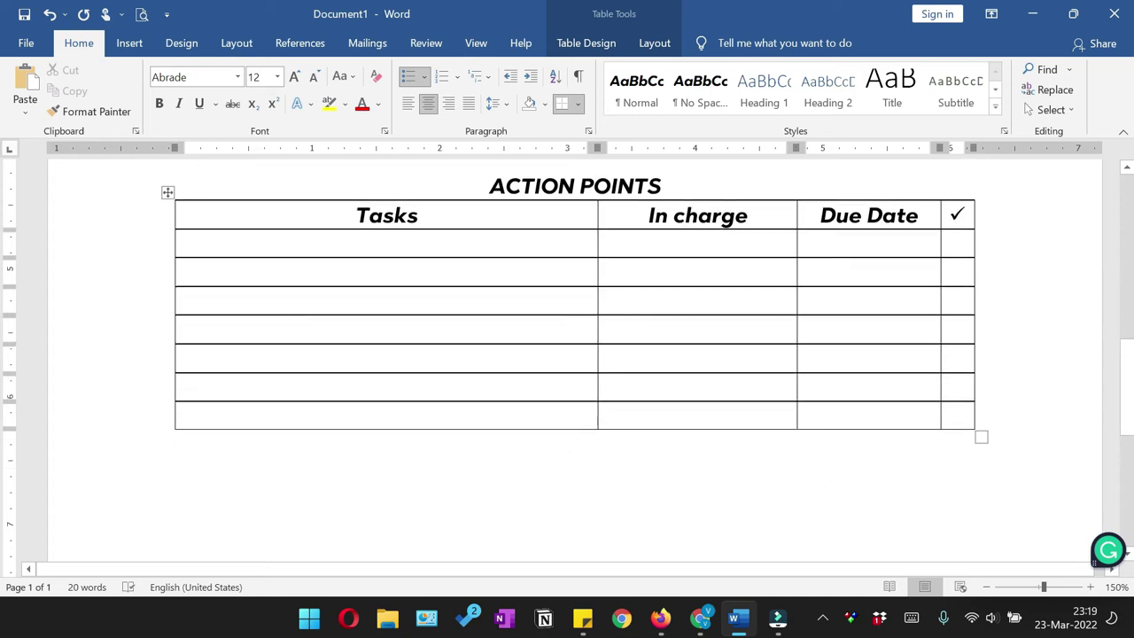
pyautogui.click(671, 217)
pyautogui.write('-')
pyautogui.press('Delete')
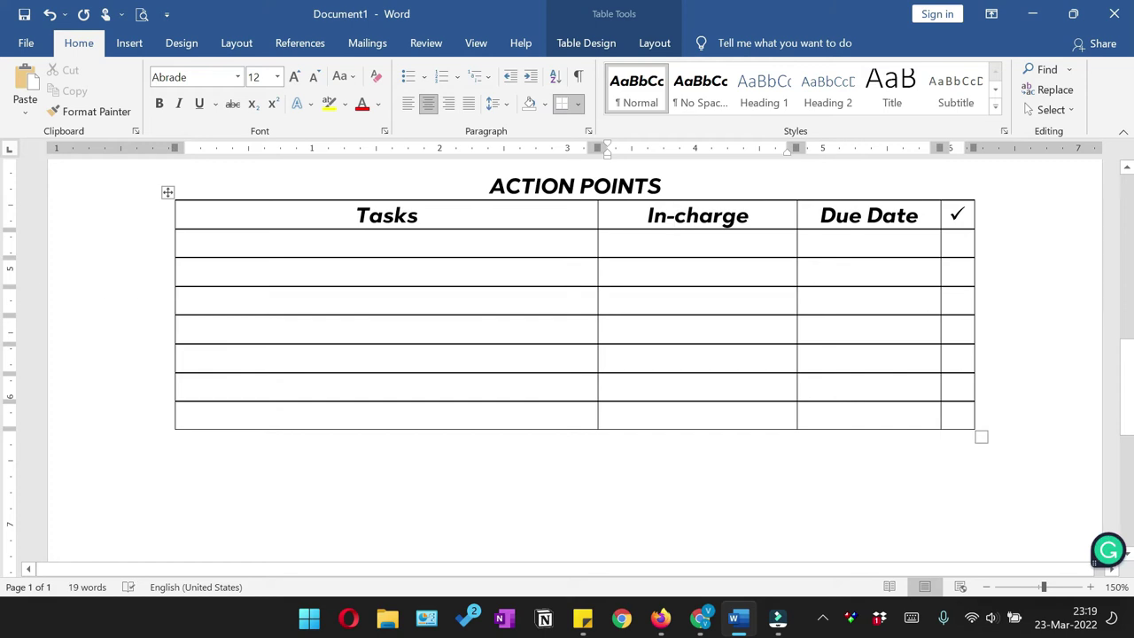
pyautogui.press('Delete')
pyautogui.press('BackSpace')
pyautogui.write('C')
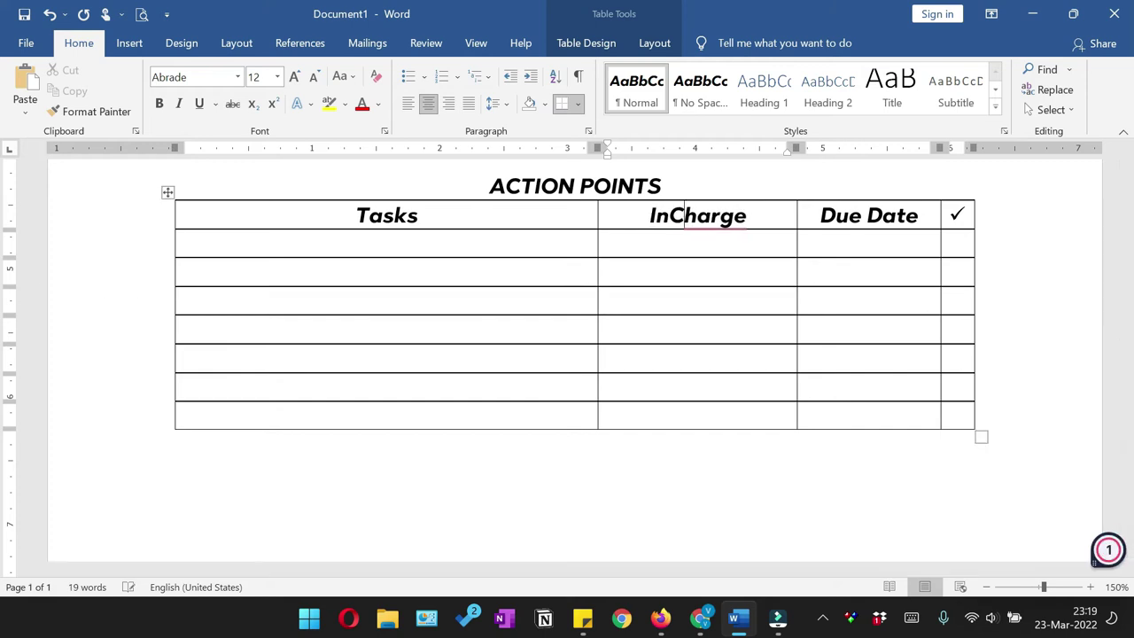
pyautogui.press('Left')
pyautogui.write('-')
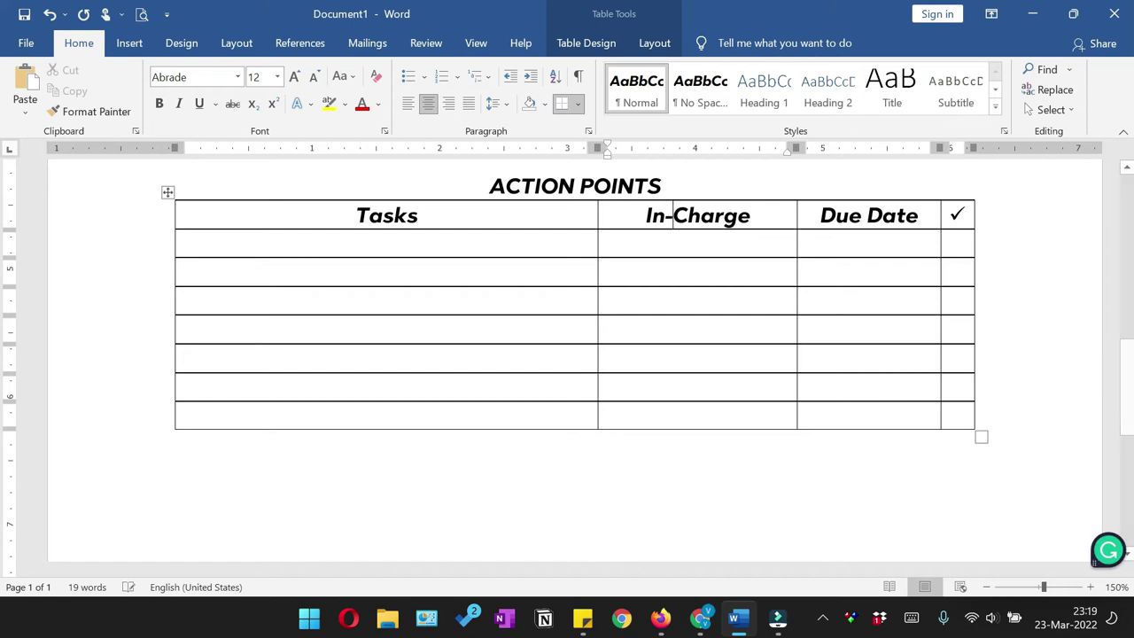
pyautogui.click(610, 352)
# - Set the row height of the entire meeting details table to 0.4"
pyautogui.hotkey('ctrl', 'Home')
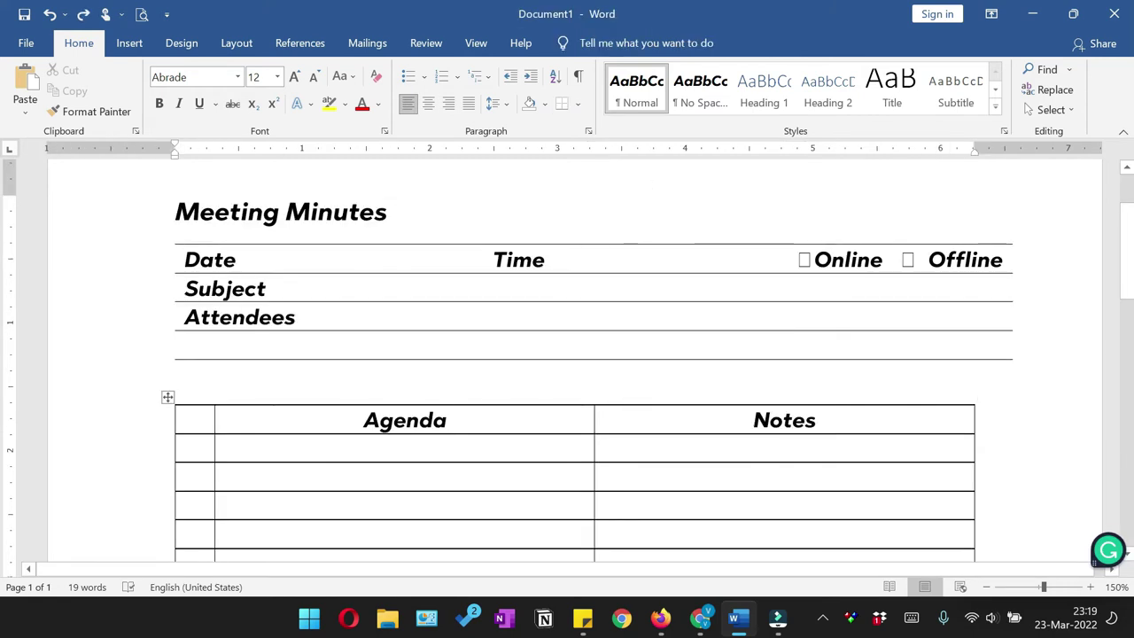
pyautogui.click(242, 261)
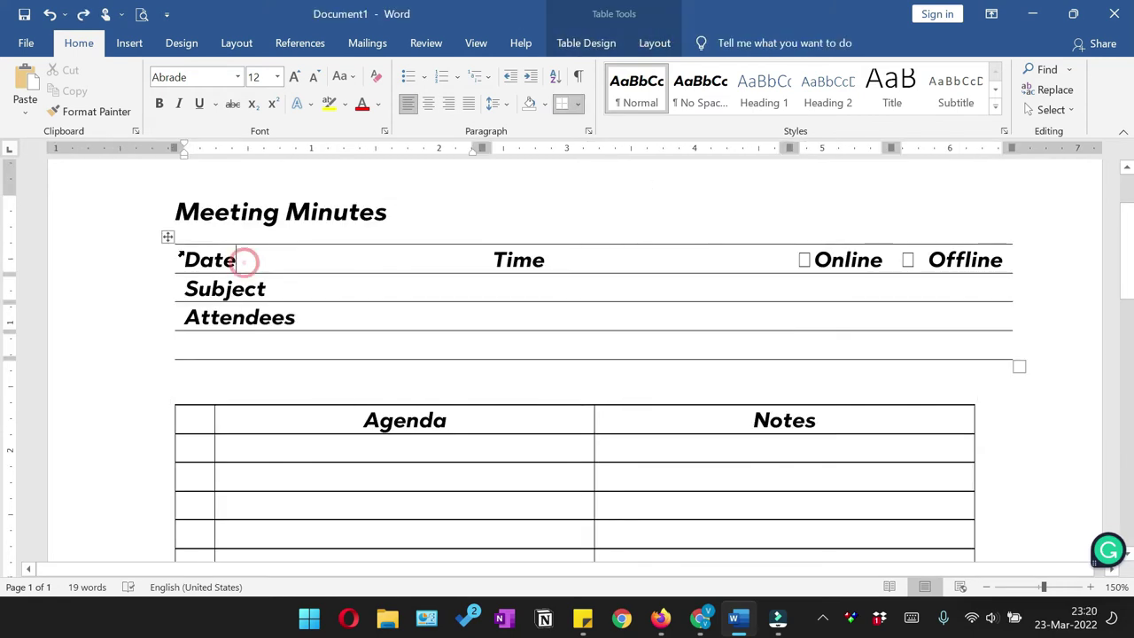
pyautogui.click(169, 237)
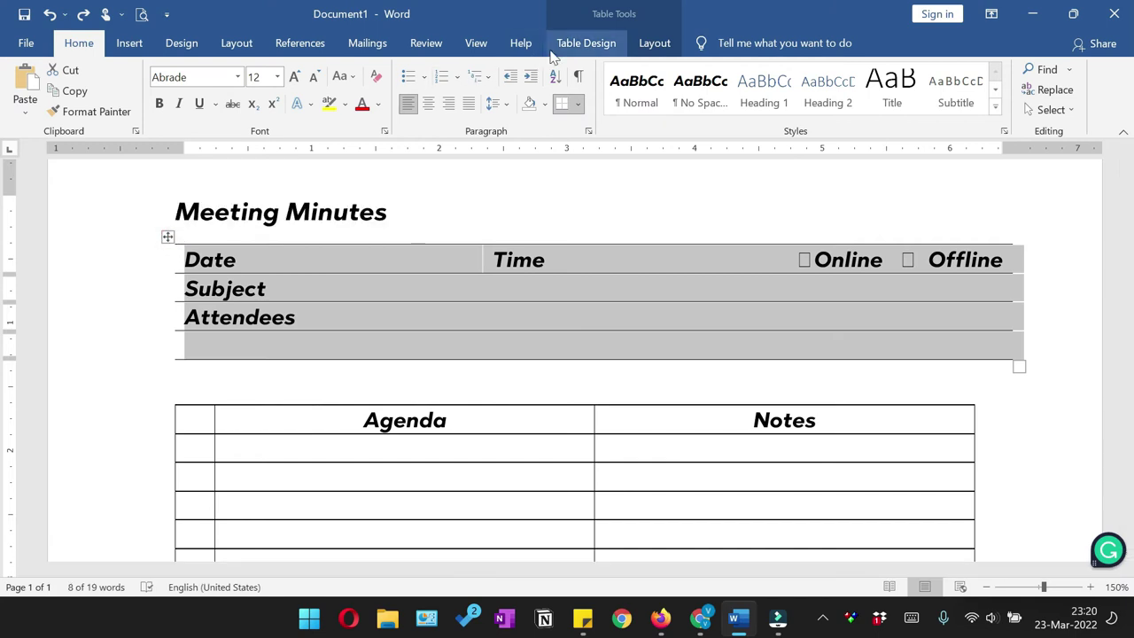
pyautogui.click(645, 44)
pyautogui.click(623, 69)
pyautogui.click(622, 71)
pyautogui.click(624, 72)
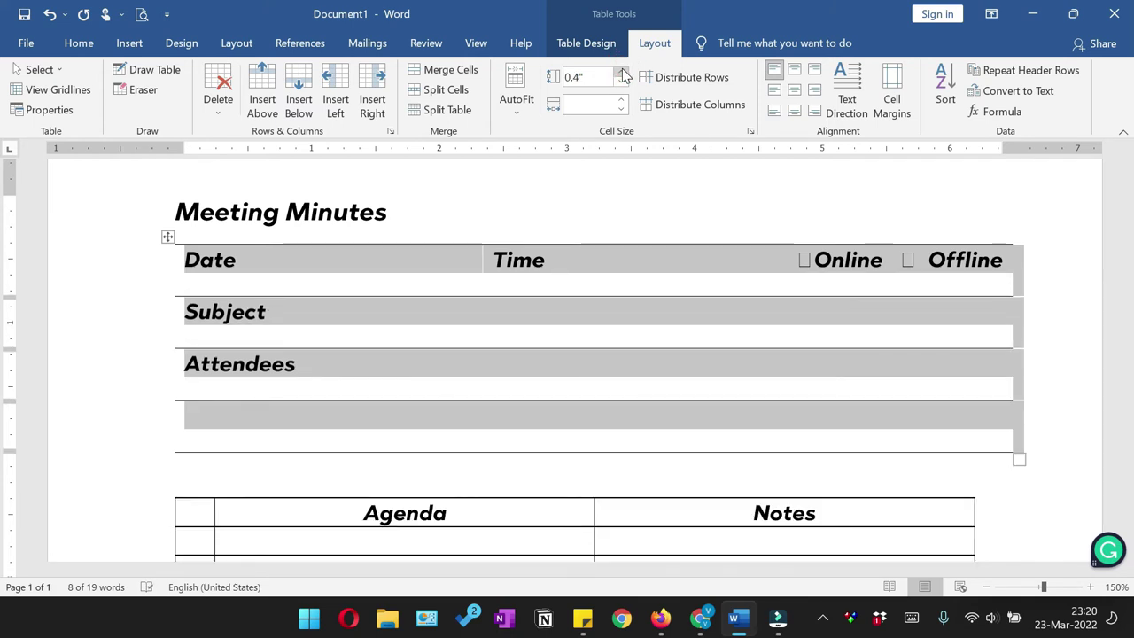
pyautogui.click(578, 305)
# - Set the row height of the entire Agenda and Notes table to 0.4"
pyautogui.scroll(-3, 577, 306)
pyautogui.click(253, 388)
pyautogui.scroll(-3, 254, 388)
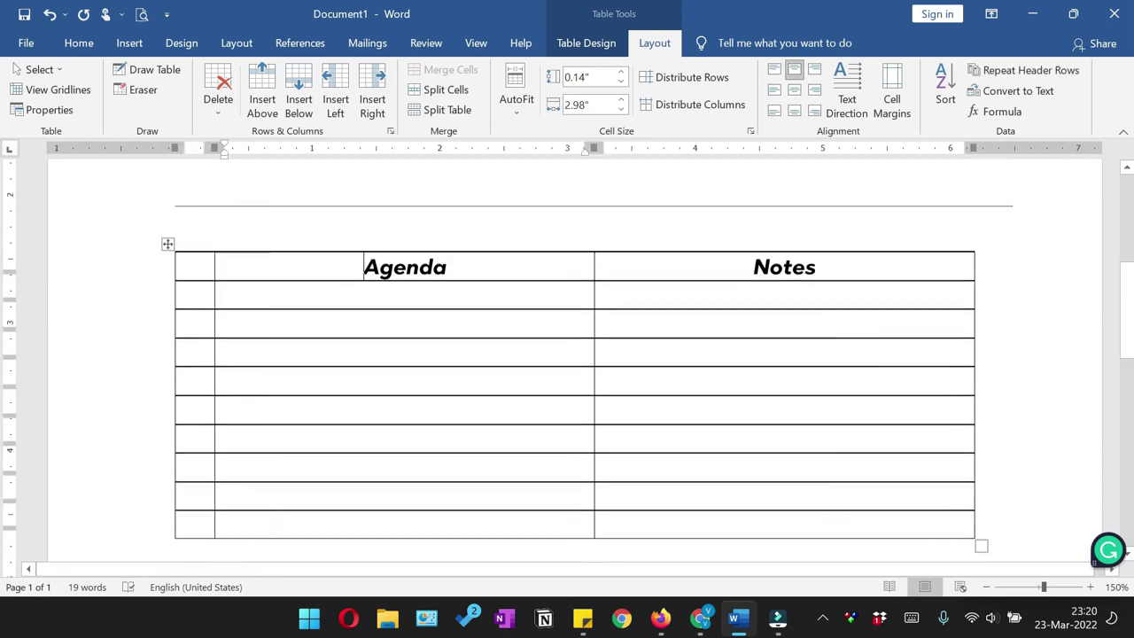
pyautogui.click(169, 234)
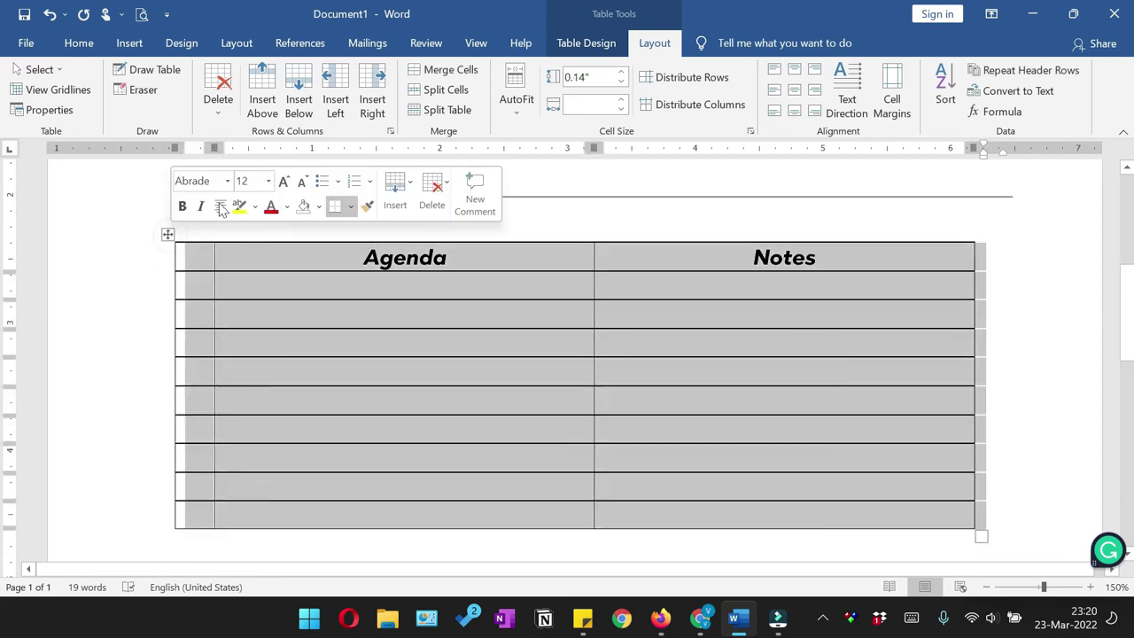
pyautogui.click(620, 72)
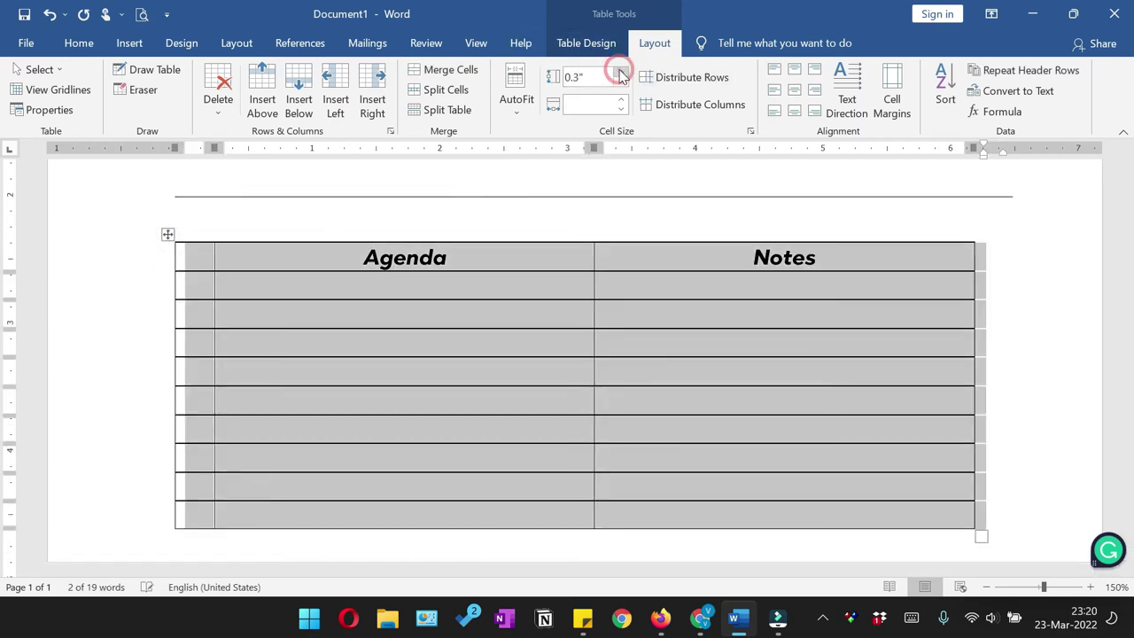
pyautogui.click(621, 72)
# - Set the row height of the entire action points table to 0.4"
pyautogui.scroll(-7, 562, 304)
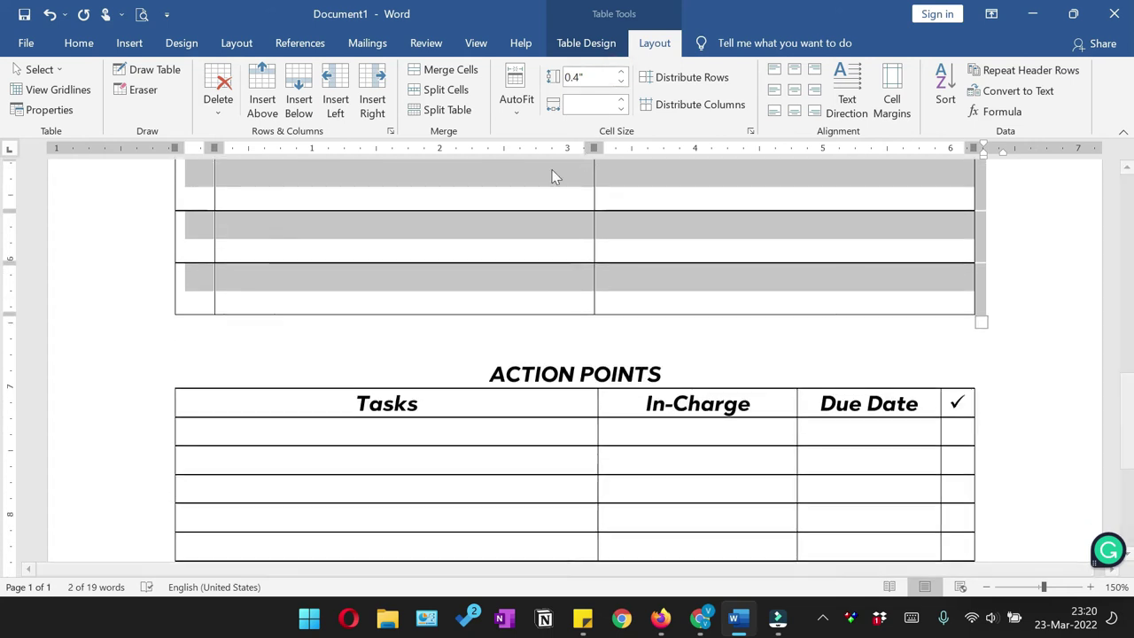
pyautogui.scroll(-3, 555, 177)
pyautogui.click(408, 355)
pyautogui.click(168, 189)
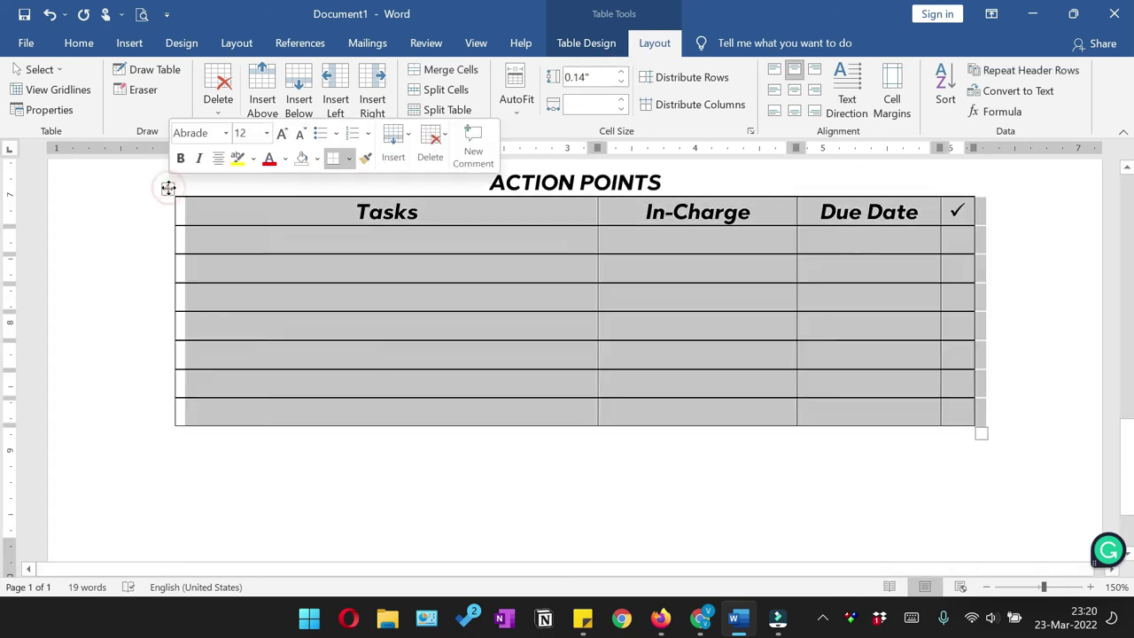
pyautogui.click(622, 75)
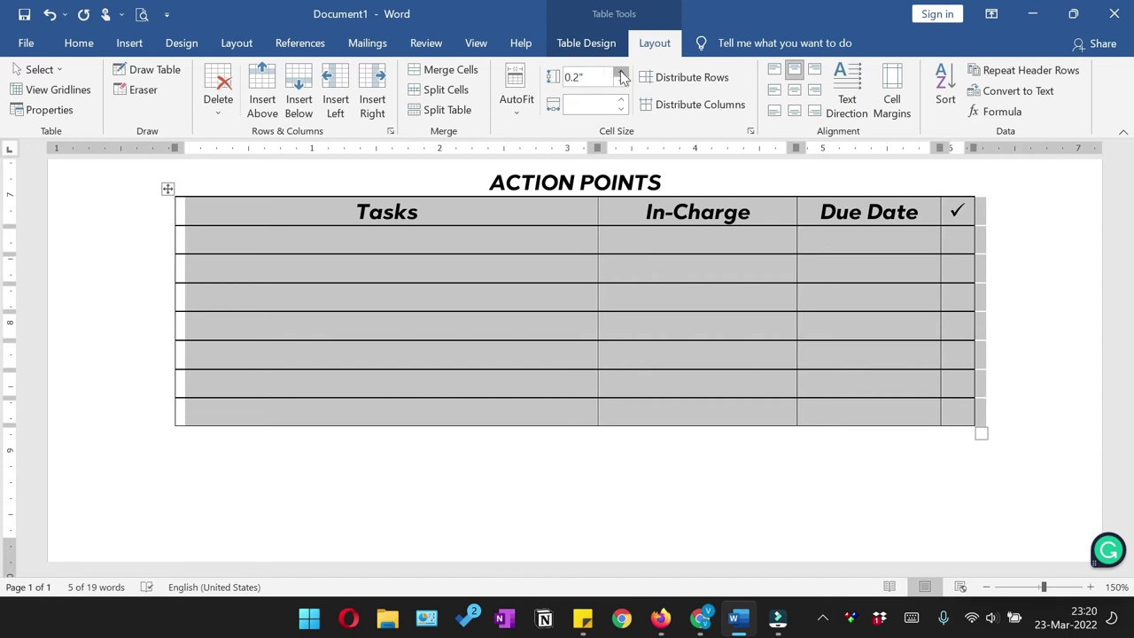
pyautogui.click(622, 74)
pyautogui.click(622, 75)
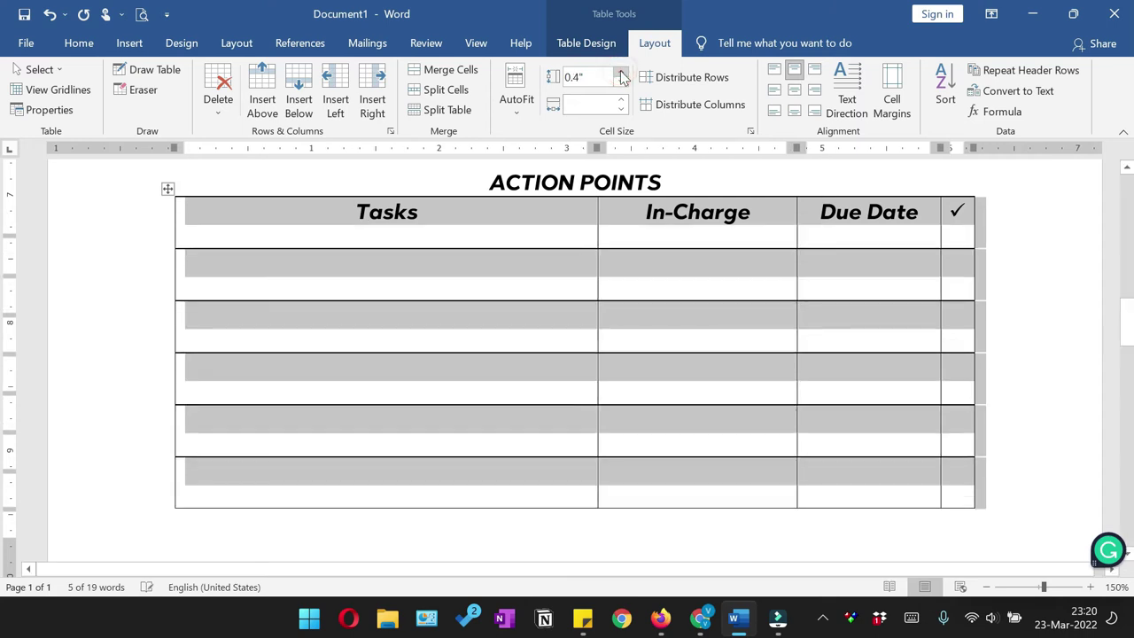
pyautogui.click(453, 426)
# - Check how the tables fall across the pages and open the document's print preview
pyautogui.scroll(-3, 453, 425)
pyautogui.scroll(-3, 452, 422)
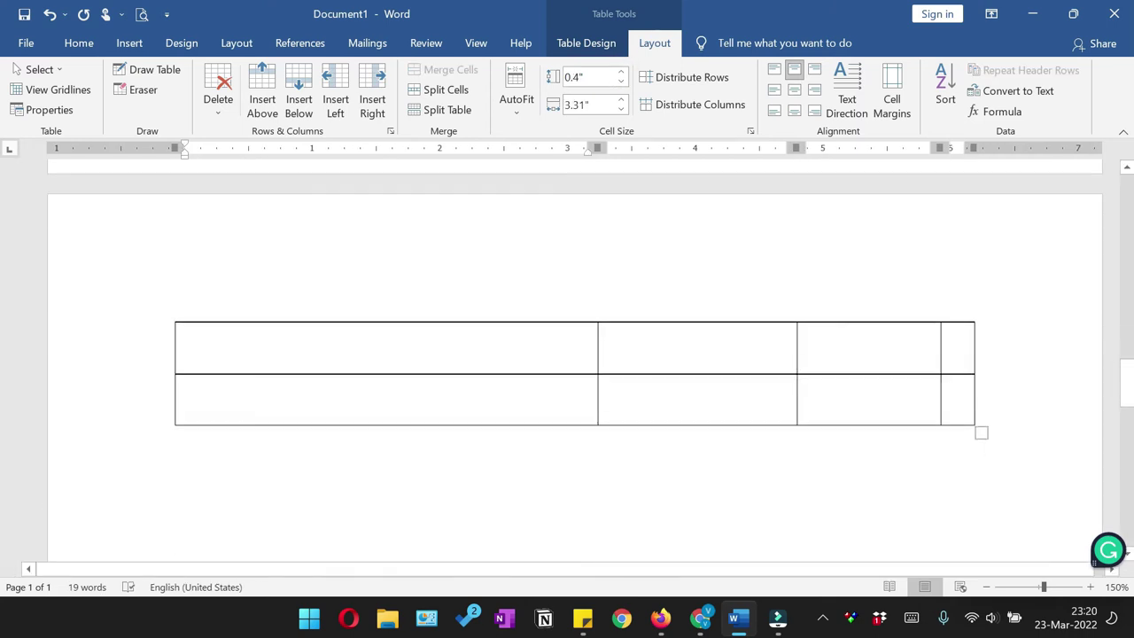
pyautogui.scroll(5, 404, 376)
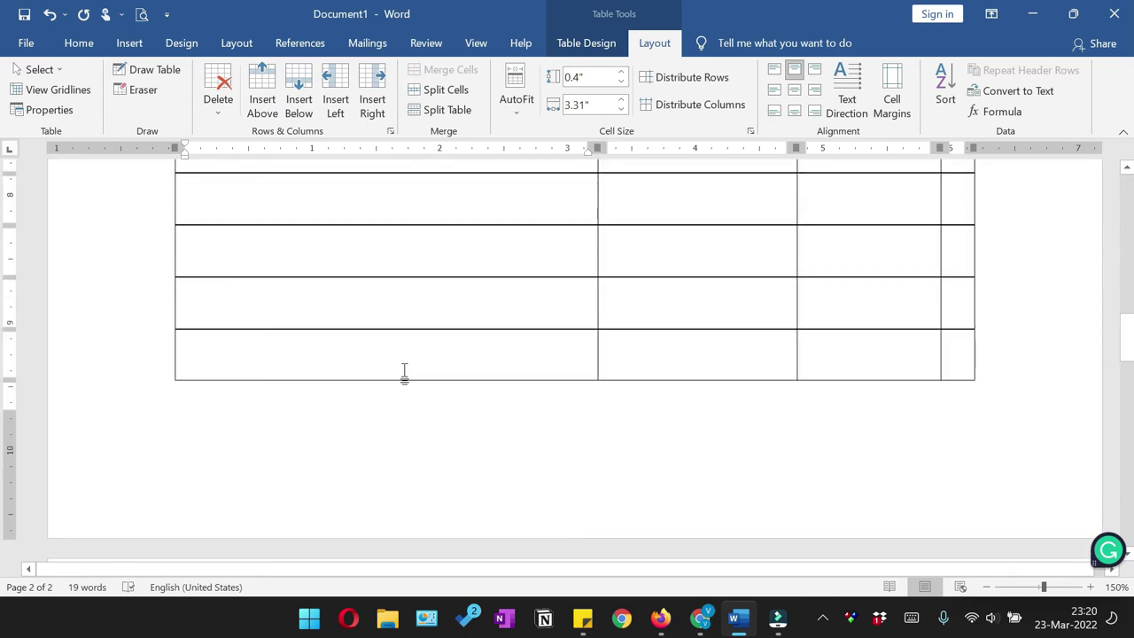
pyautogui.scroll(-10, 404, 376)
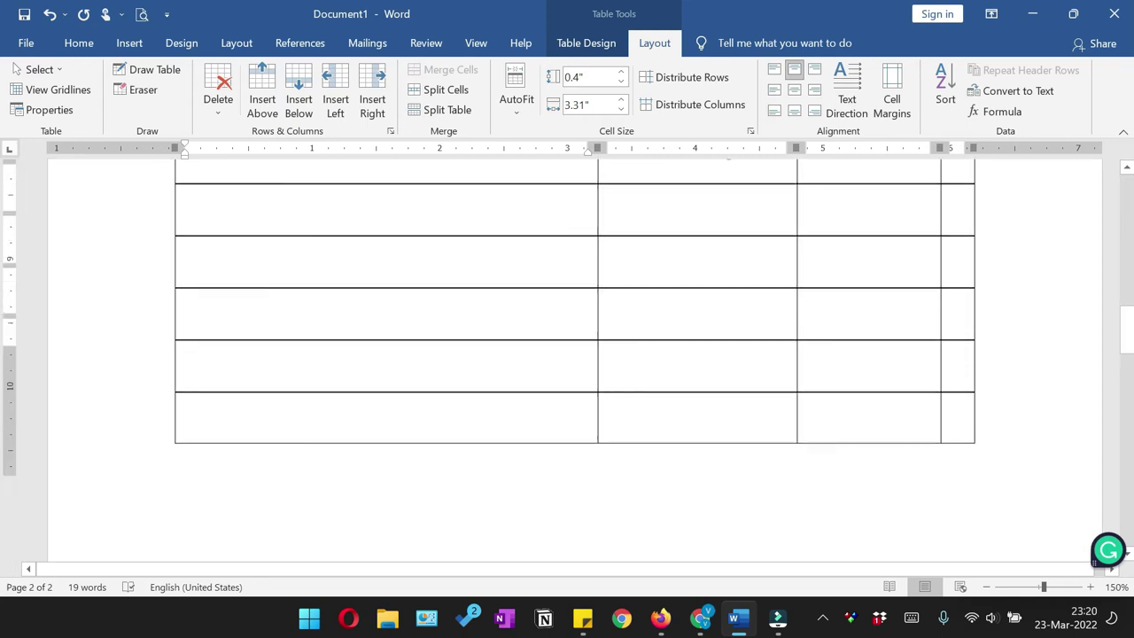
pyautogui.scroll(8, 404, 376)
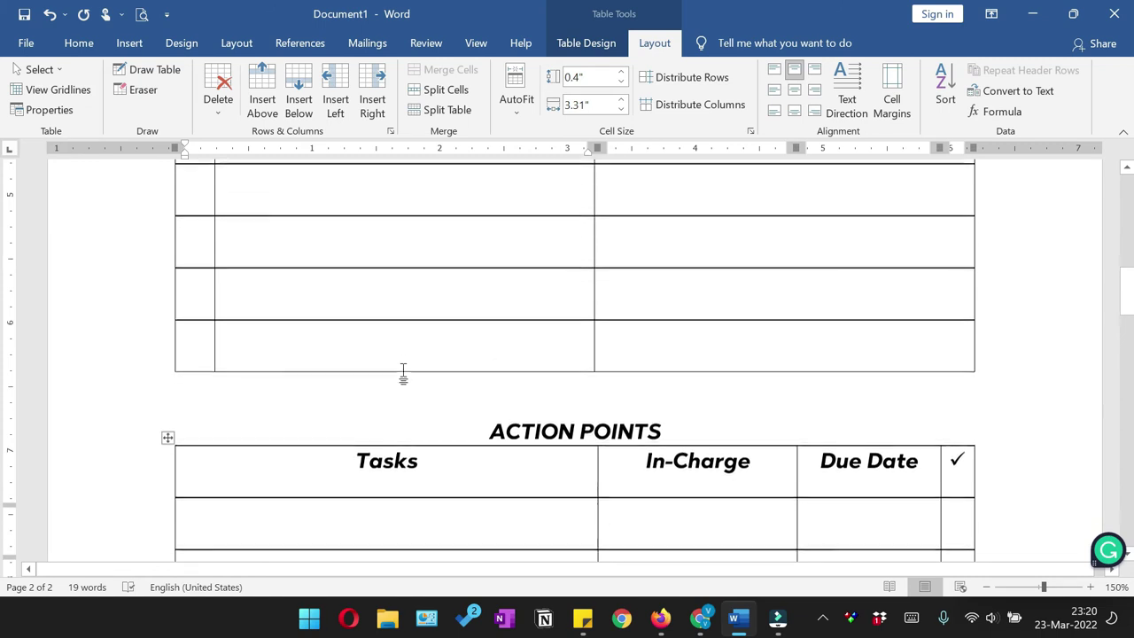
pyautogui.click(336, 405)
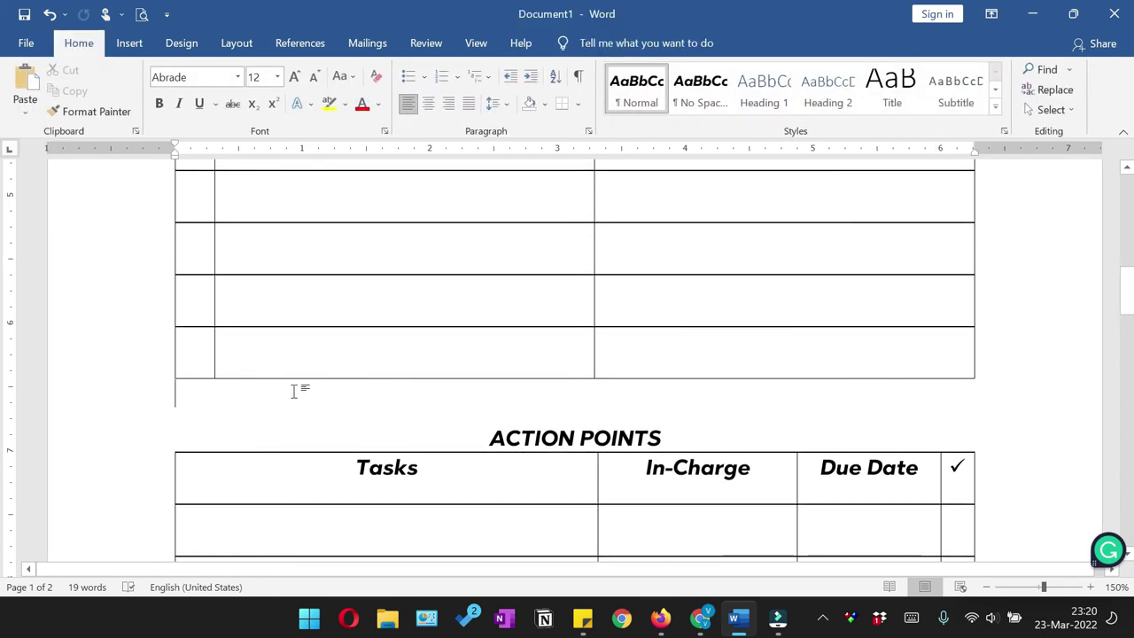
pyautogui.click(139, 15)
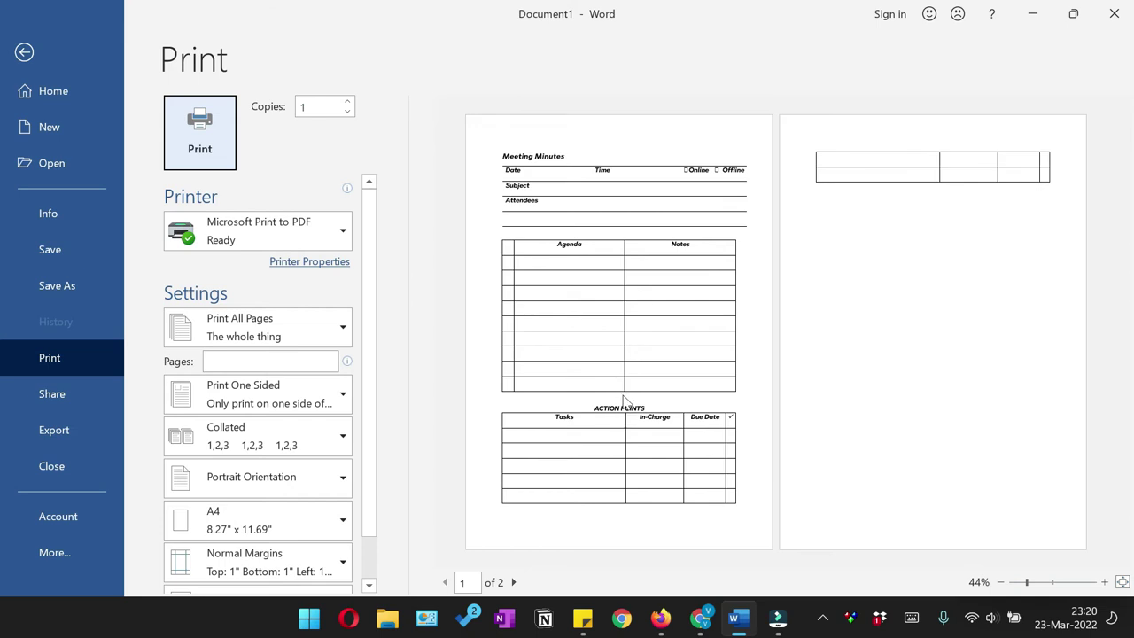
# - Set the font size of the empty paragraph between the Agenda table and the ACTION POINTS heading to 3 and check the print preview
pyautogui.click(36, 54)
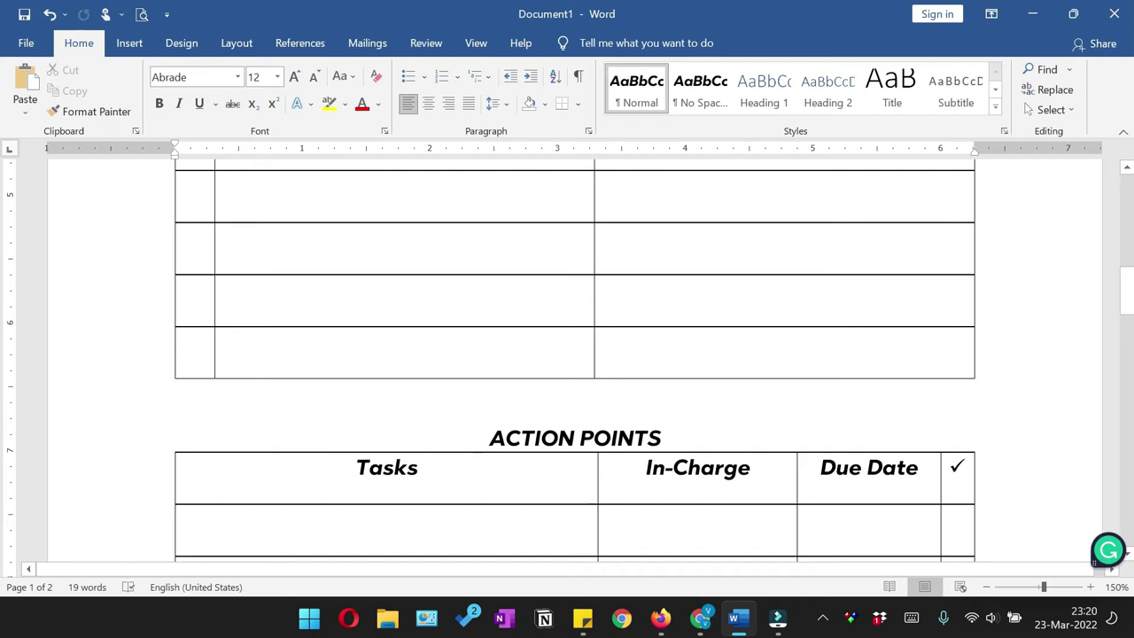
pyautogui.click(178, 395)
pyautogui.click(178, 395)
pyautogui.click(578, 76)
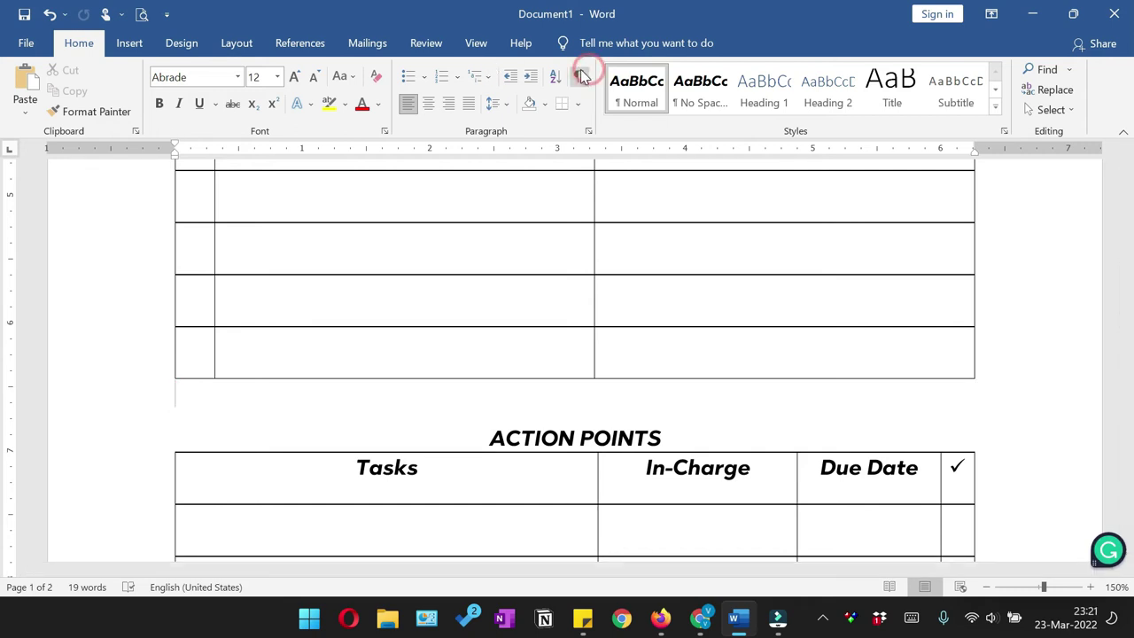
pyautogui.click(180, 391)
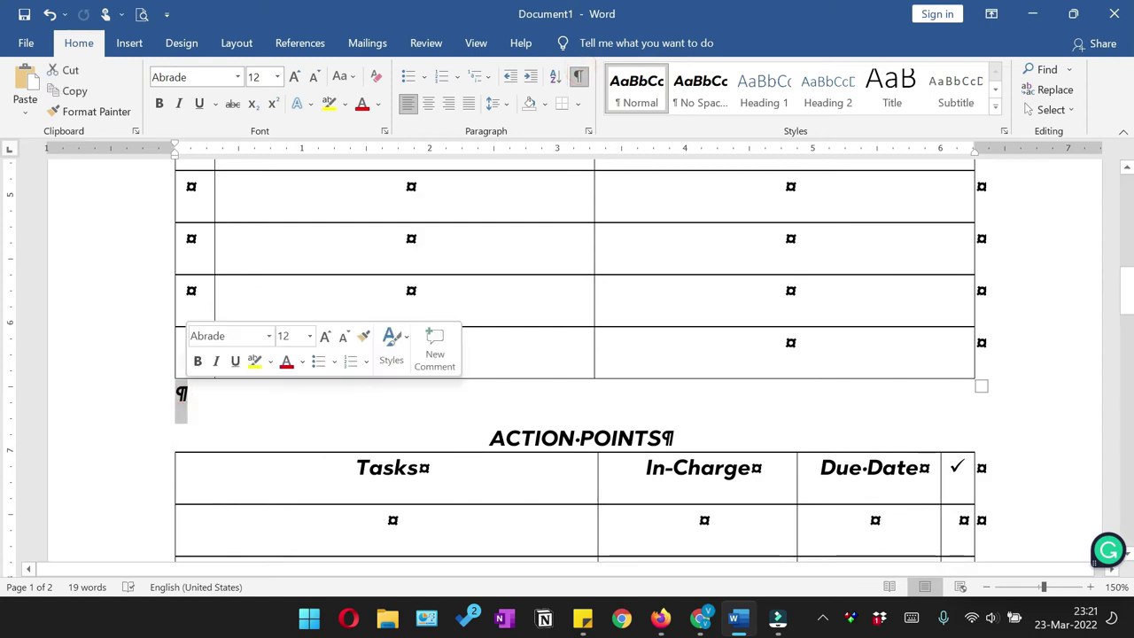
pyautogui.click(314, 77)
pyautogui.click(315, 77)
pyautogui.click(314, 77)
pyautogui.click(314, 77)
pyautogui.click(315, 78)
pyautogui.click(315, 77)
pyautogui.click(315, 78)
pyautogui.click(314, 77)
pyautogui.click(314, 77)
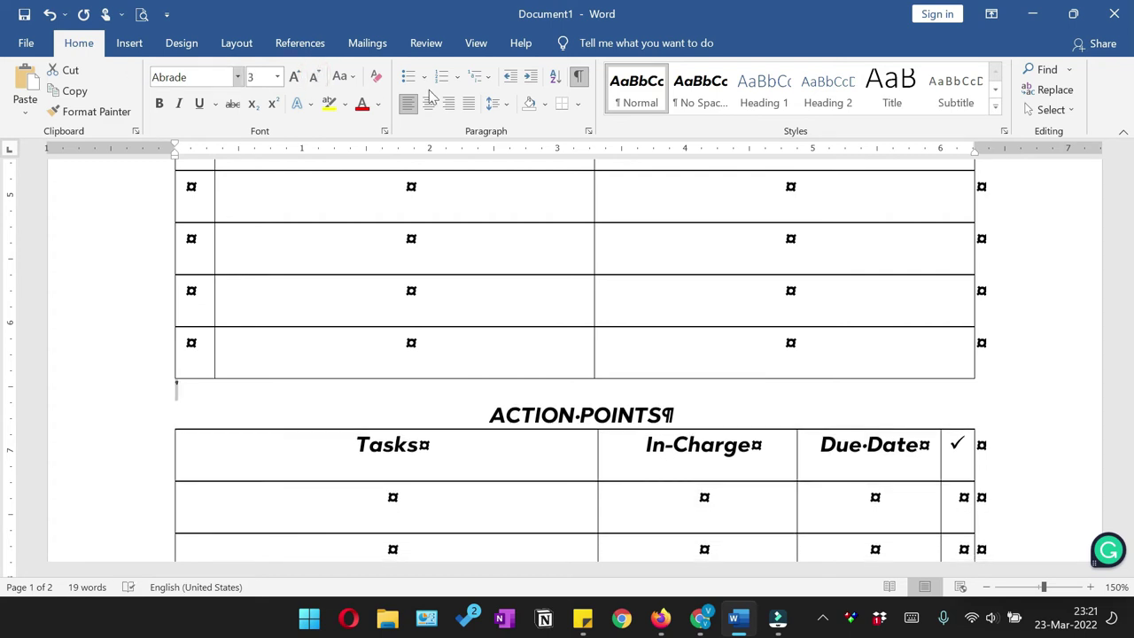
pyautogui.click(578, 76)
pyautogui.click(141, 16)
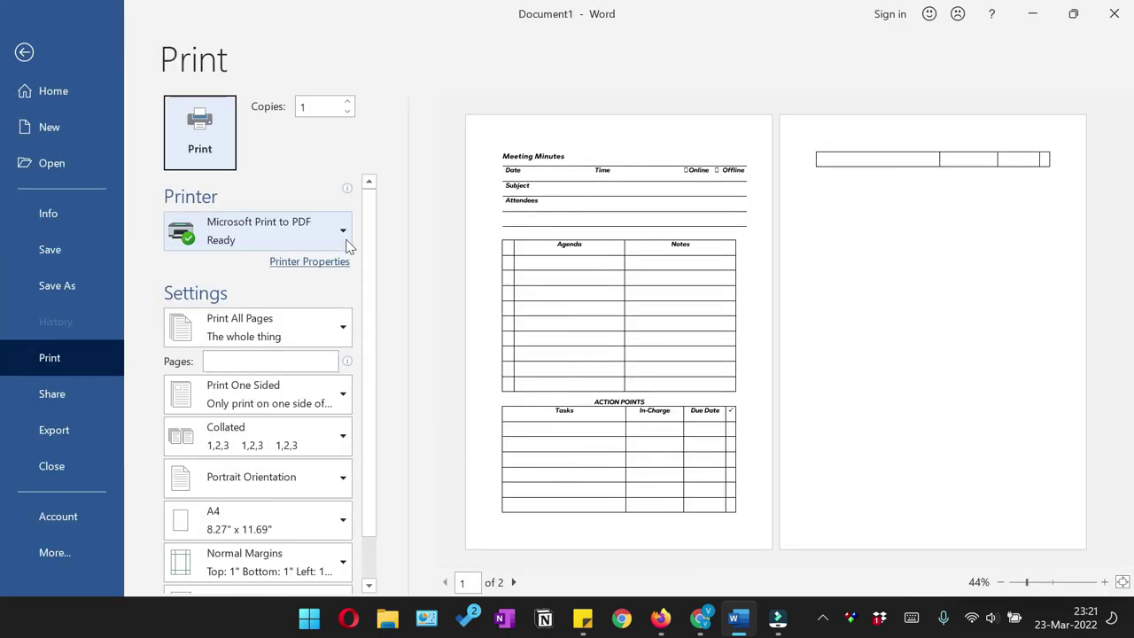
# - Set the row height of the entire meeting details table to 0.3"
pyautogui.scroll(5, 558, 296)
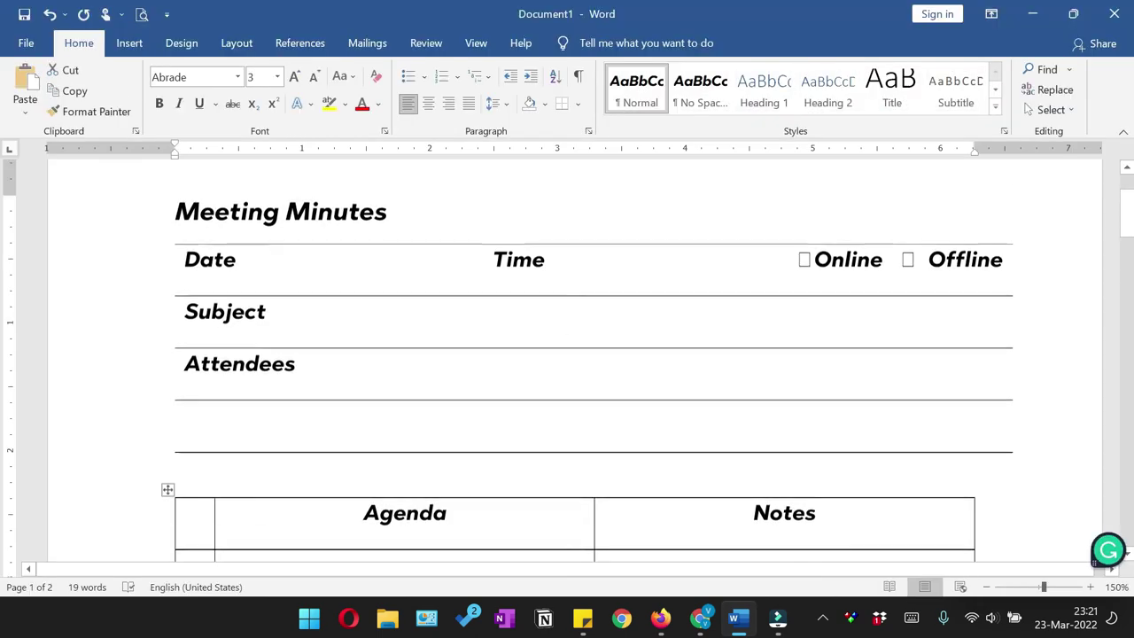
pyautogui.click(199, 262)
pyautogui.click(168, 237)
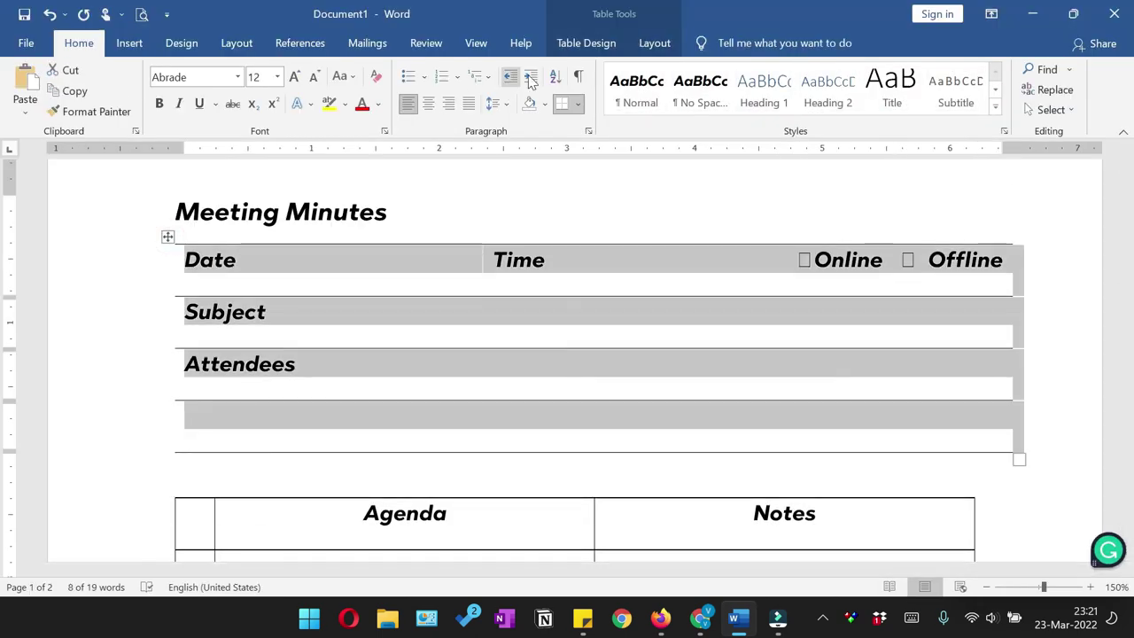
pyautogui.click(650, 46)
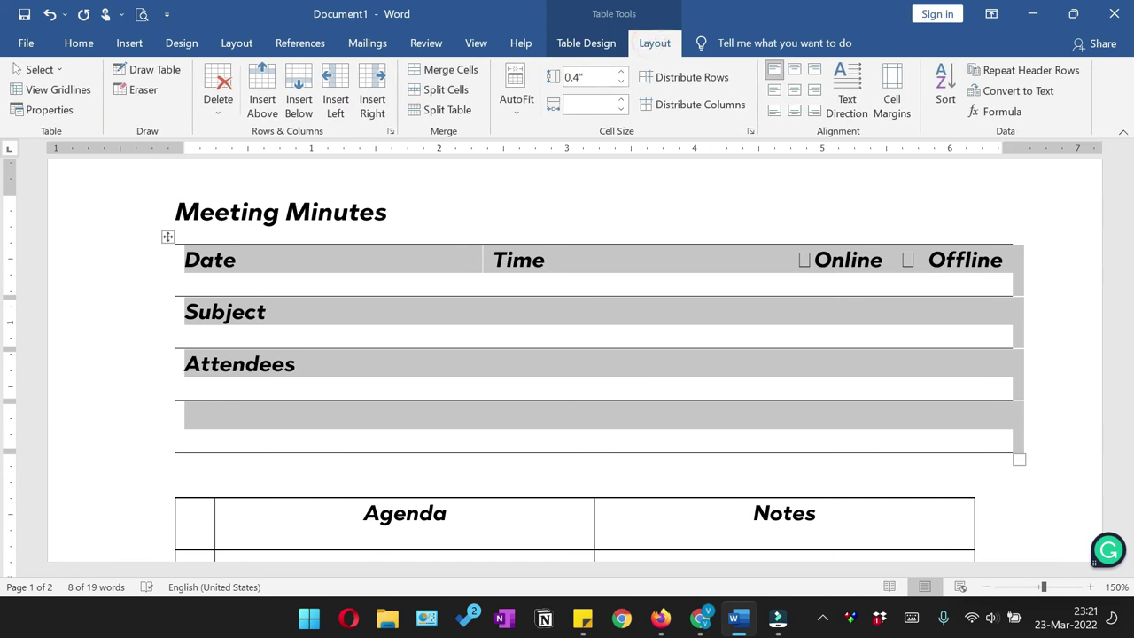
pyautogui.click(621, 82)
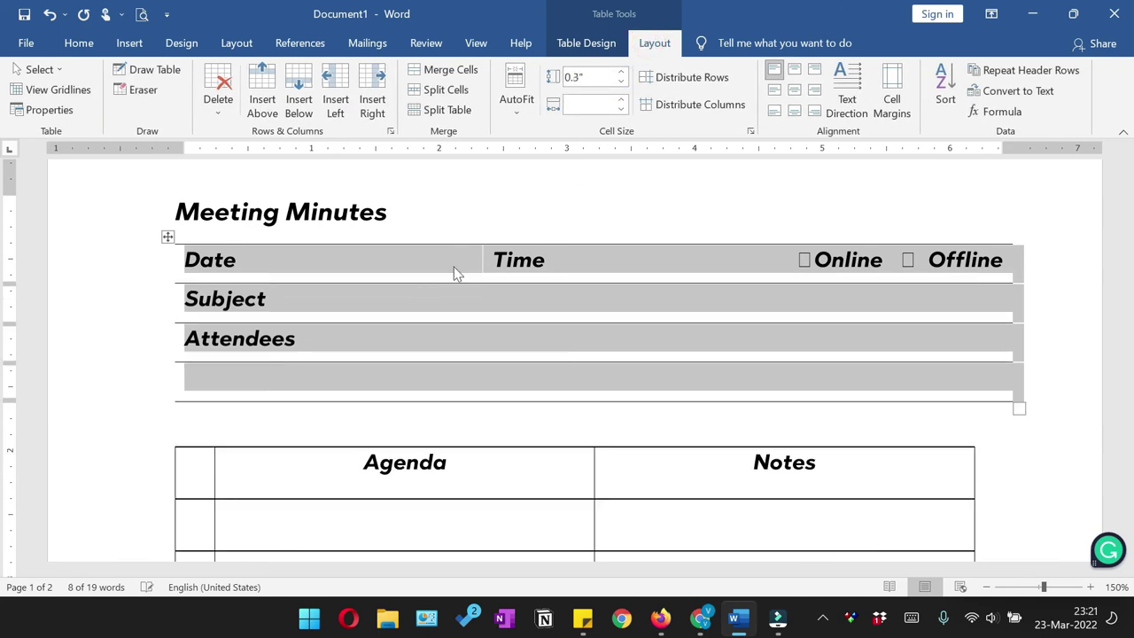
pyautogui.click(406, 341)
# - Reduce the row height of the entire action points table and check the page fit in the print preview
pyautogui.scroll(-10, 406, 341)
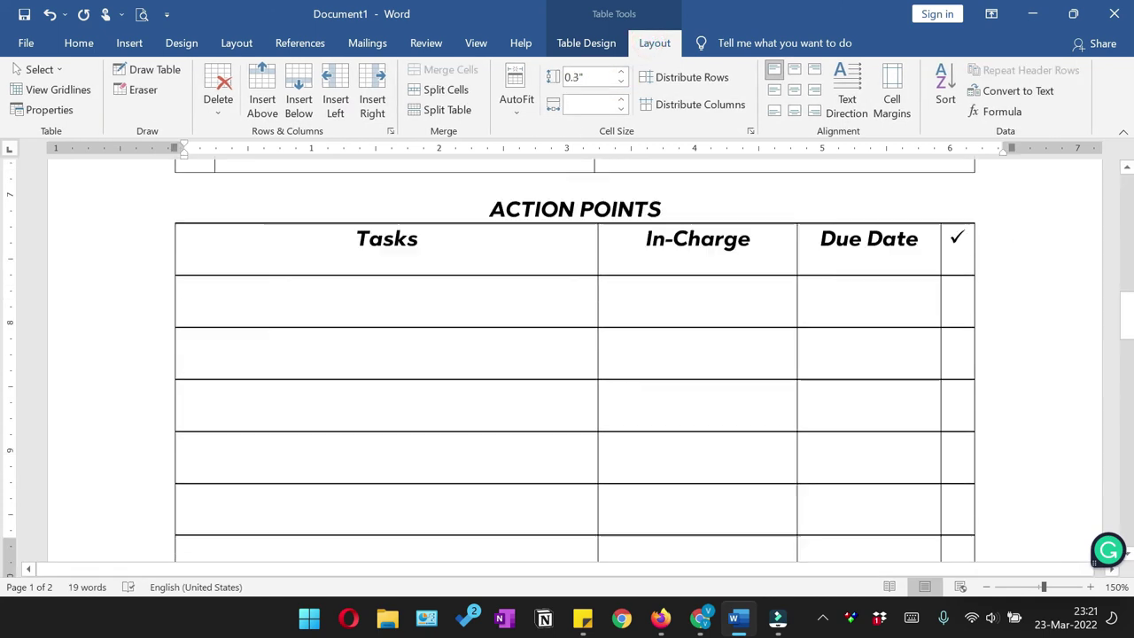
pyautogui.scroll(5, 575, 364)
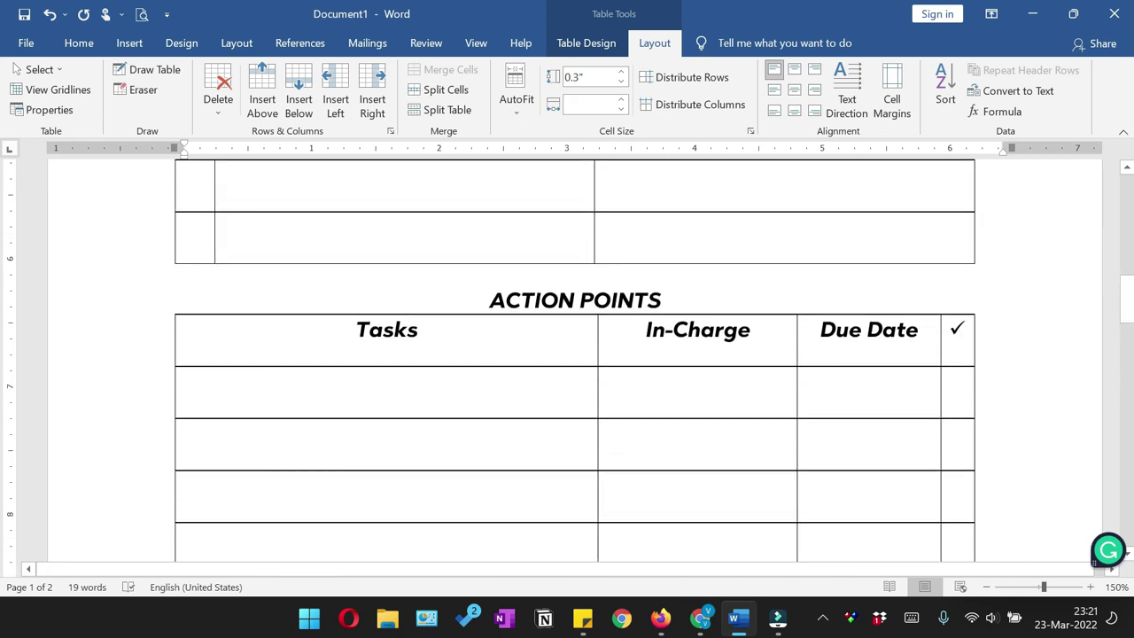
pyautogui.click(277, 332)
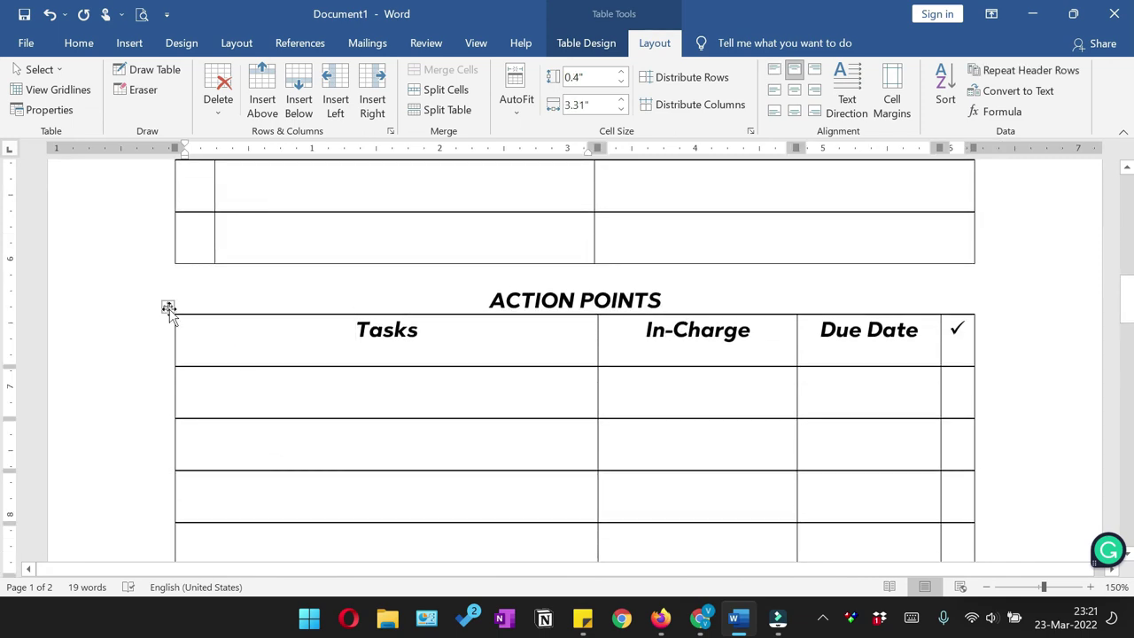
pyautogui.click(168, 308)
pyautogui.click(601, 76)
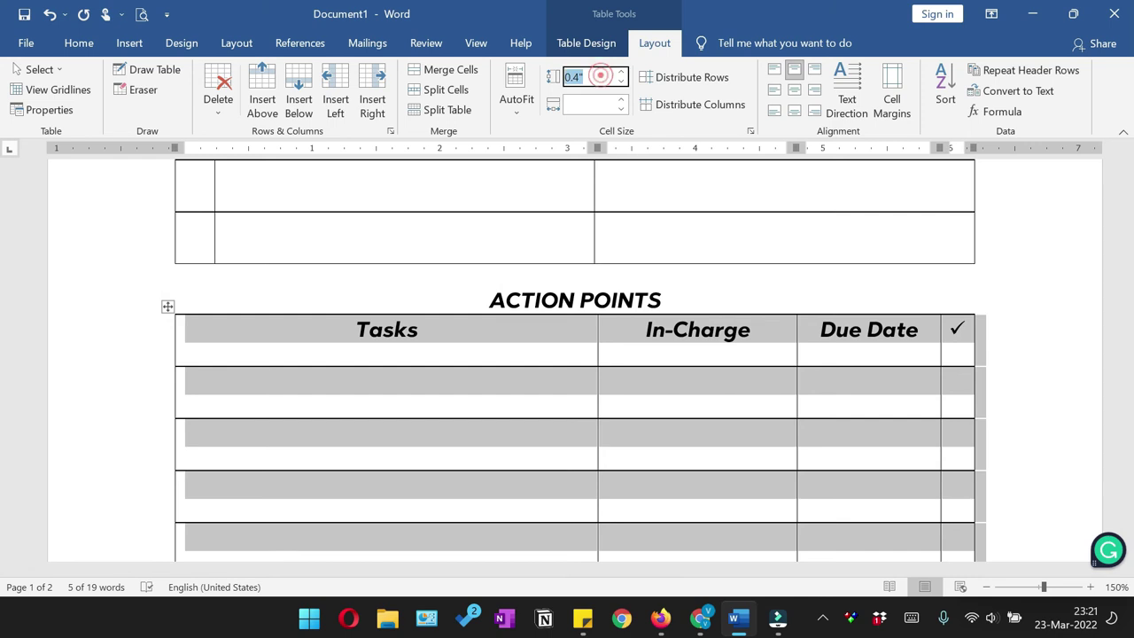
pyautogui.hotkey('ctrl', 'p')
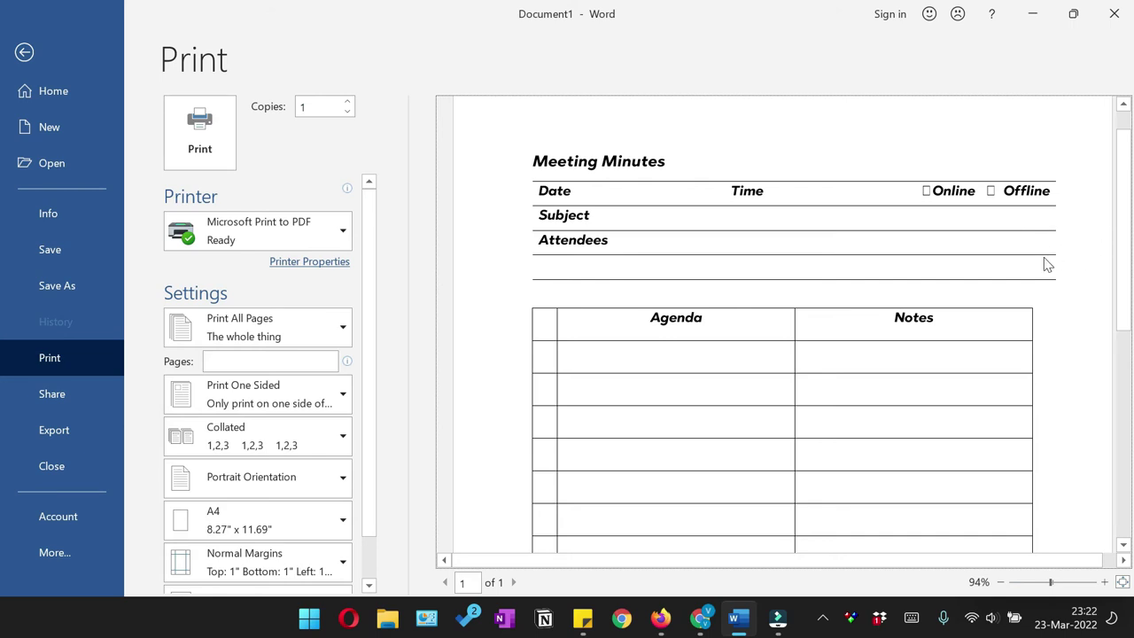
pyautogui.press('Escape')
# - Narrow the meeting details table so its outer edge lines up with the edge of the Agenda and Notes table
pyautogui.scroll(10, 792, 244)
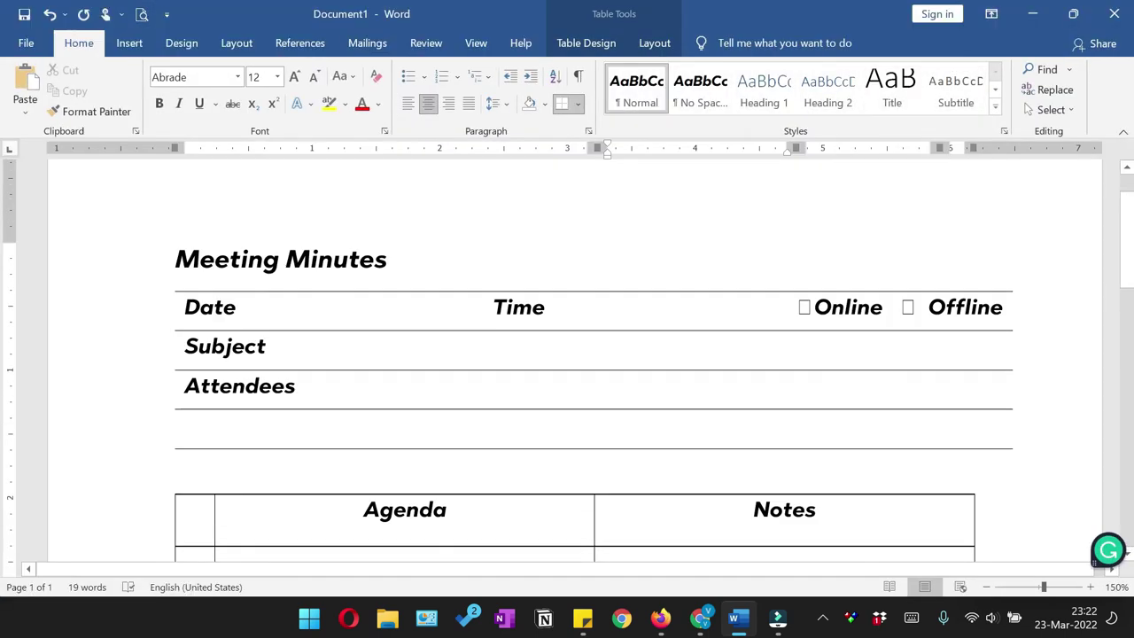
pyautogui.click(651, 348)
pyautogui.hotkey('ctrl', 'a')
pyautogui.moveTo(1013, 309); pyautogui.dragTo(975, 311)
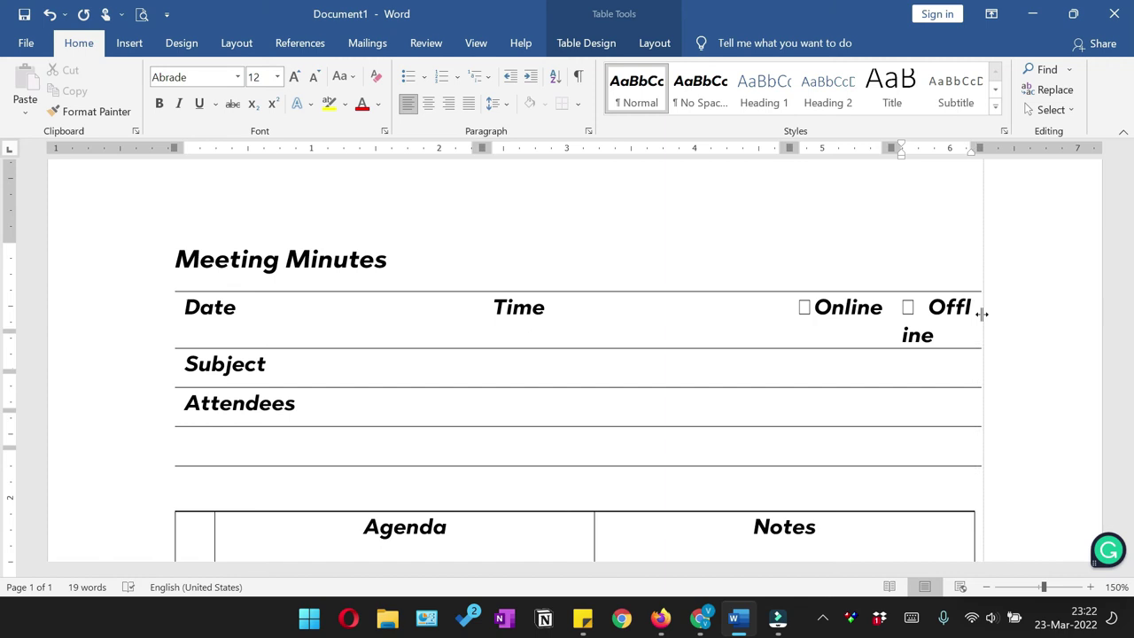
pyautogui.click(883, 324)
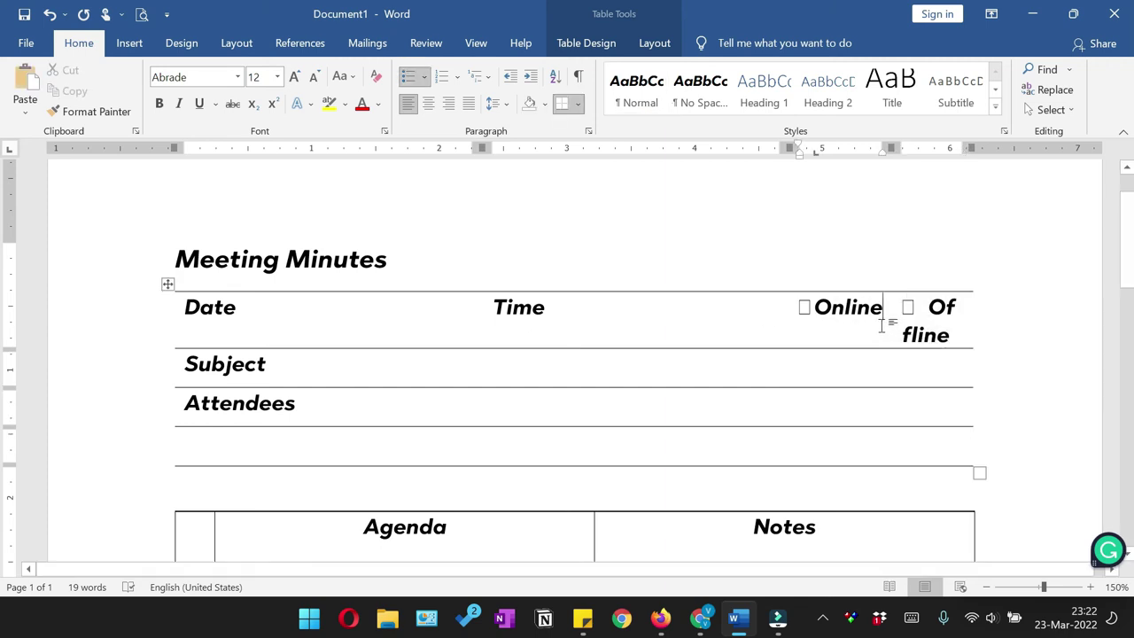
# - Show all borders on the Date row and shift its Online and Offline column boundaries so the Offline label fits on one line
pyautogui.moveTo(393, 316); pyautogui.dragTo(930, 319)
pyautogui.click(654, 43)
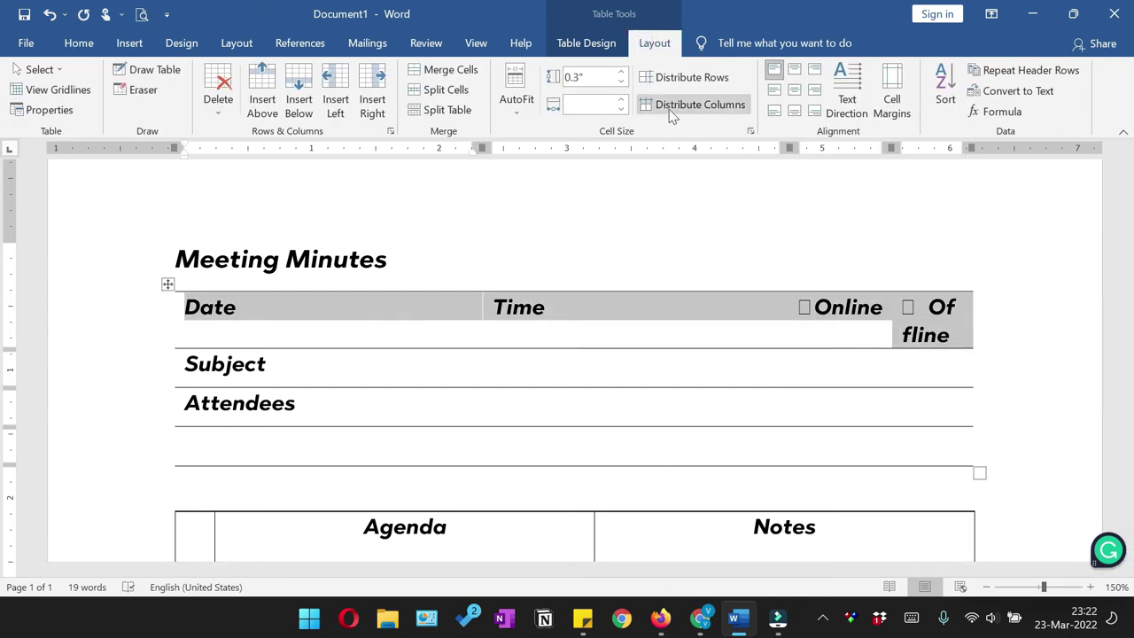
pyautogui.click(586, 42)
pyautogui.click(880, 113)
pyautogui.click(913, 238)
pyautogui.click(891, 334)
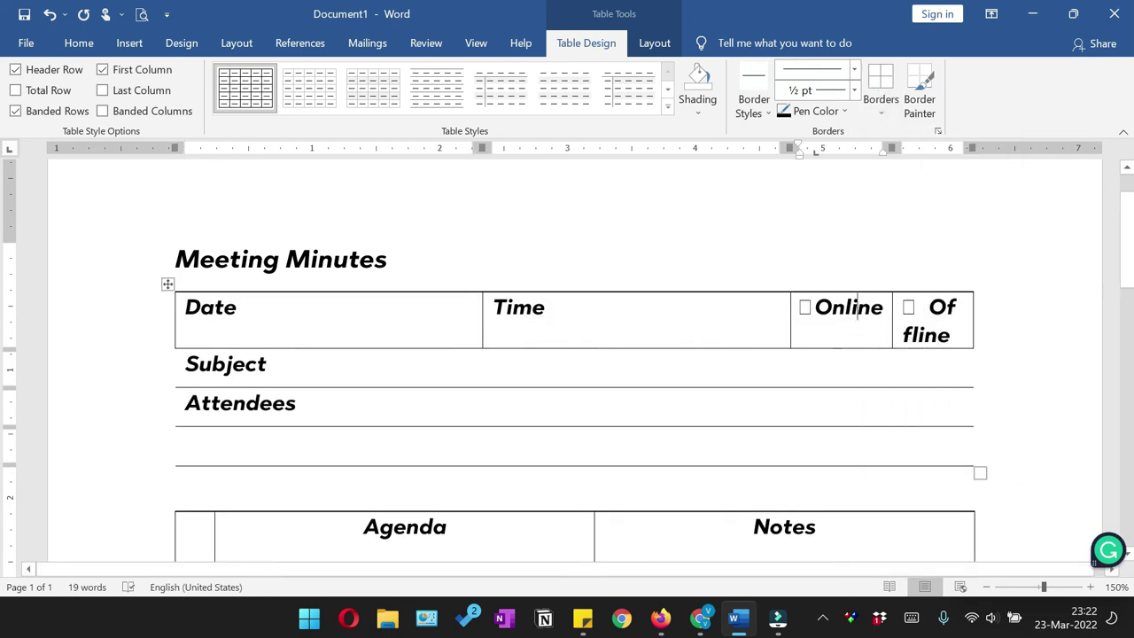
pyautogui.moveTo(891, 324); pyautogui.dragTo(742, 313)
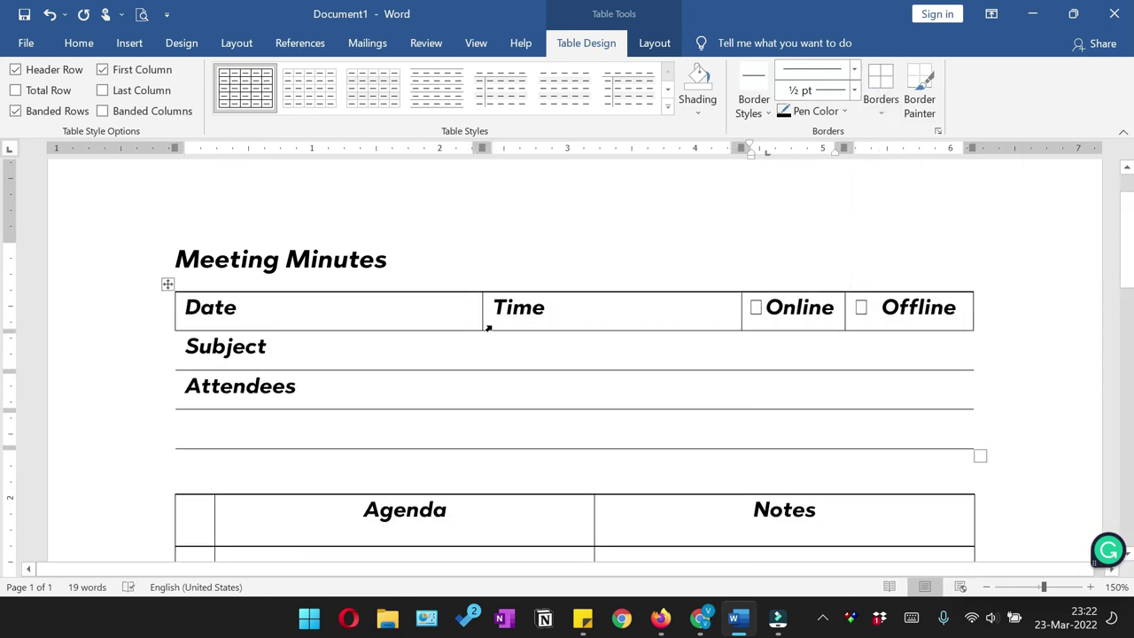
pyautogui.click(373, 374)
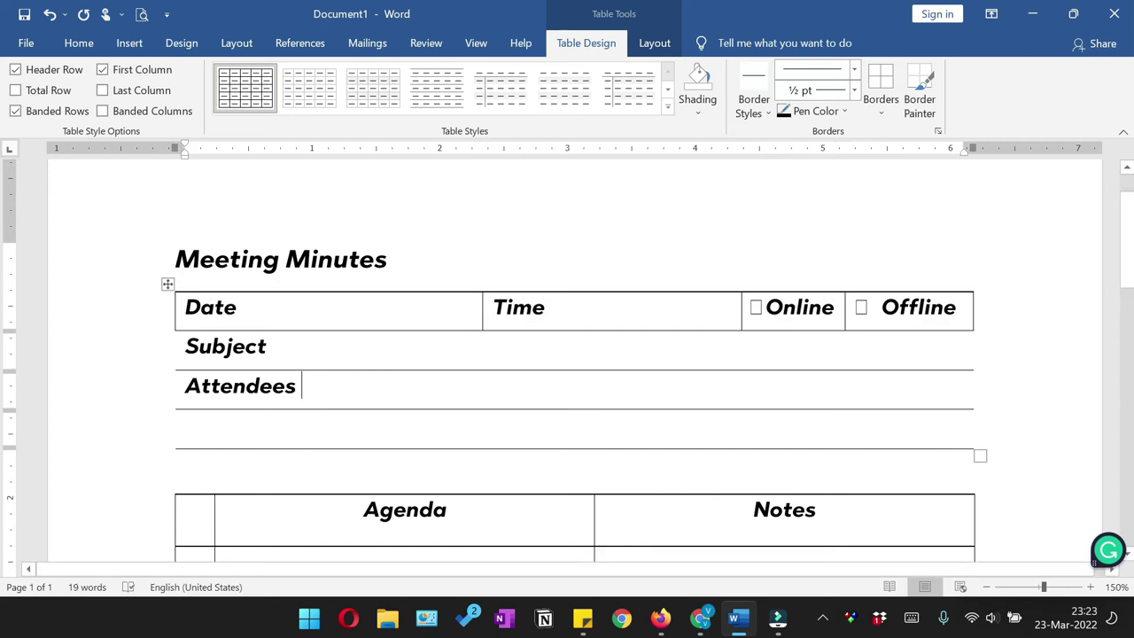
# - Remove all borders from the Date row and apply only a bottom border and a top border
pyautogui.click(144, 308)
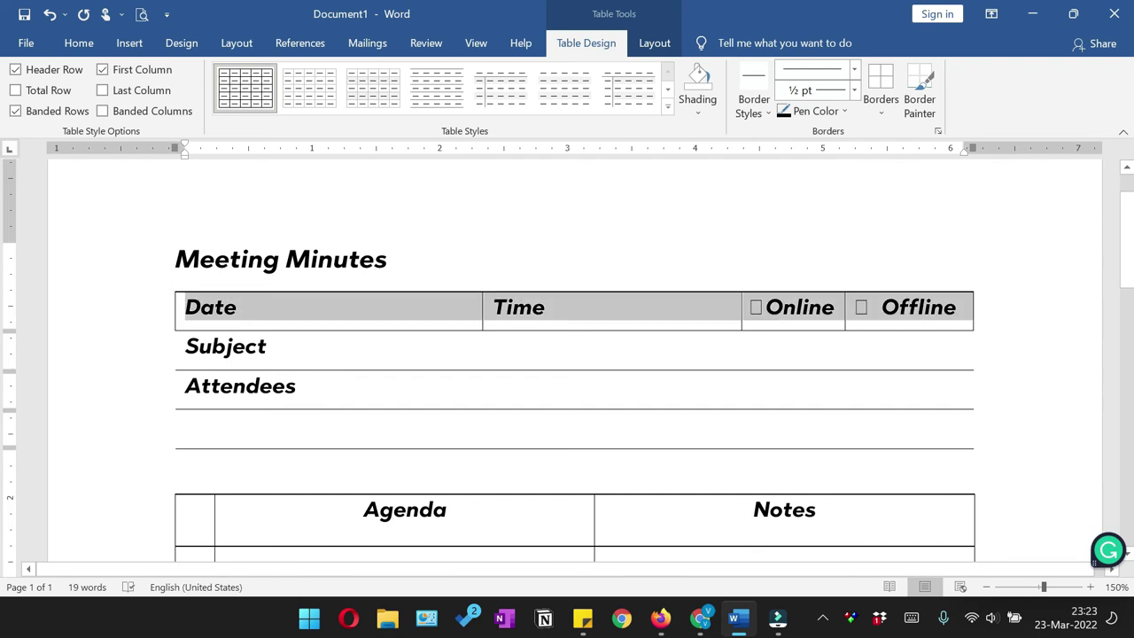
pyautogui.click(880, 108)
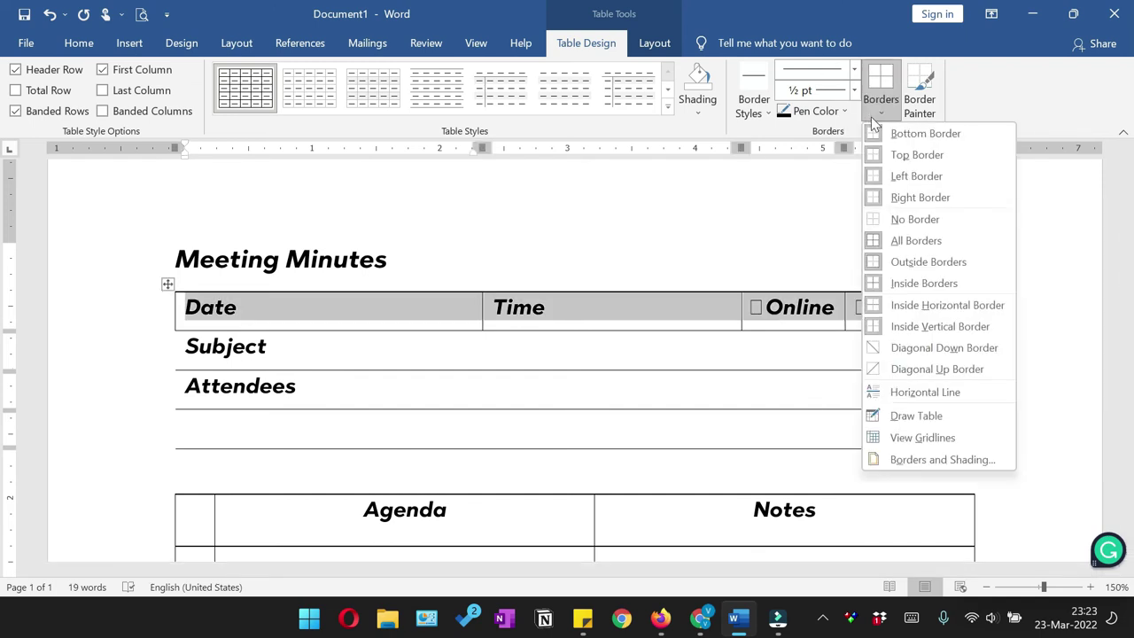
pyautogui.click(908, 222)
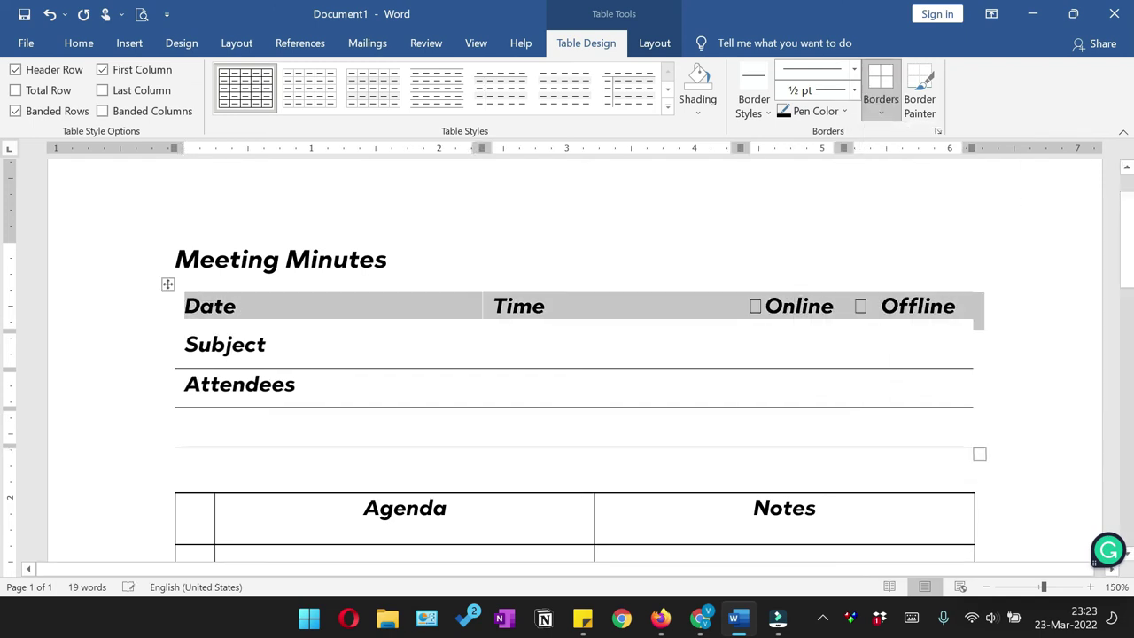
pyautogui.click(882, 111)
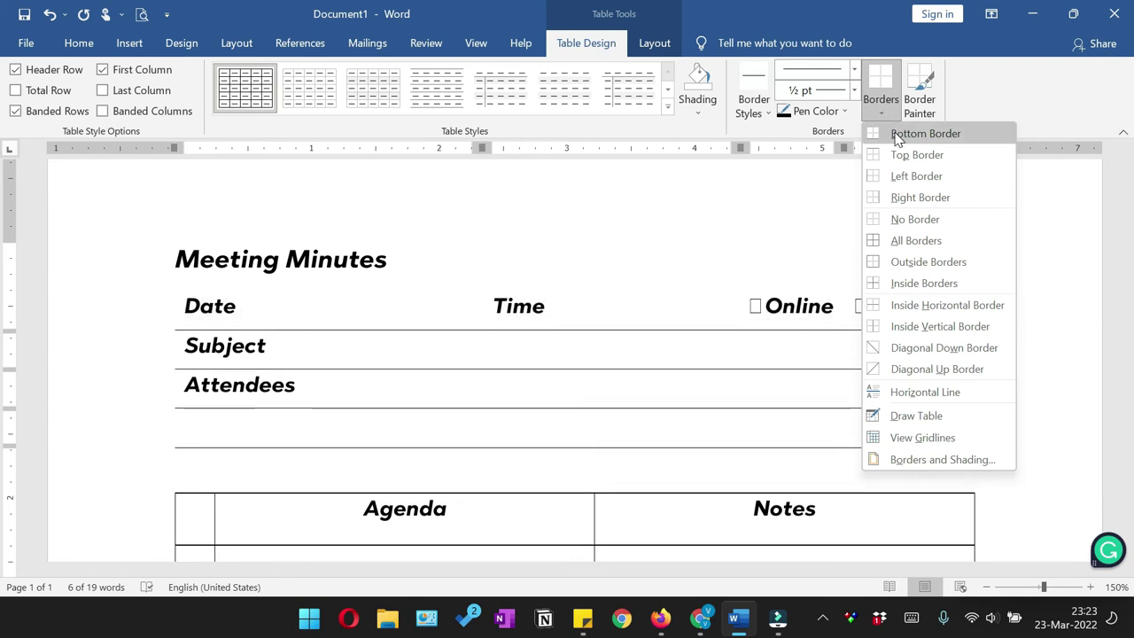
pyautogui.click(897, 135)
pyautogui.click(880, 105)
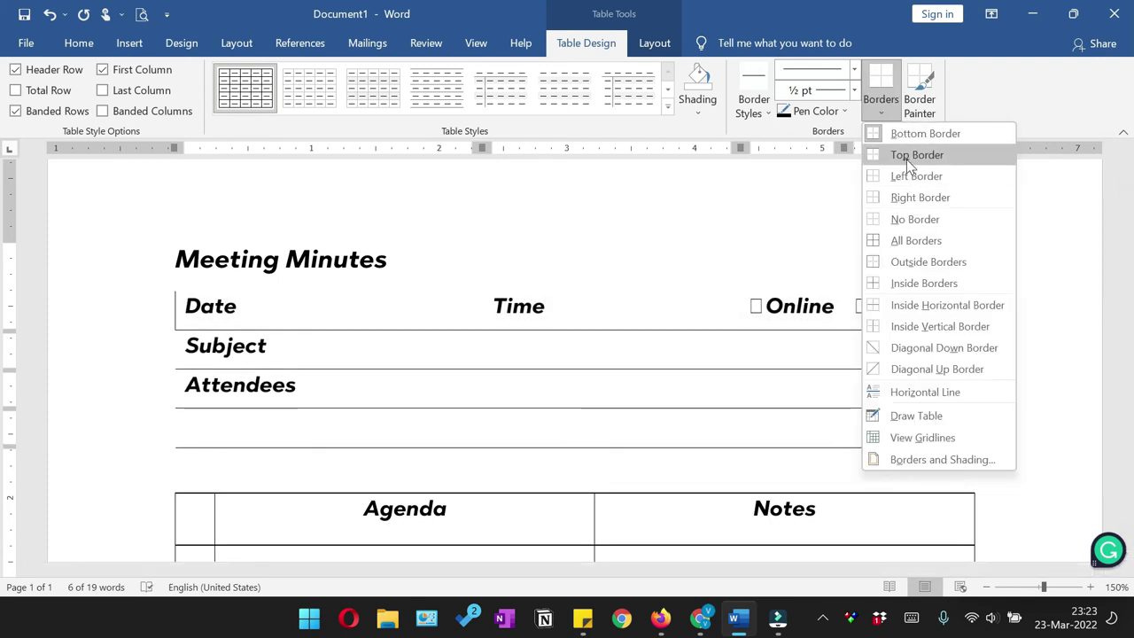
pyautogui.click(895, 155)
pyautogui.click(712, 361)
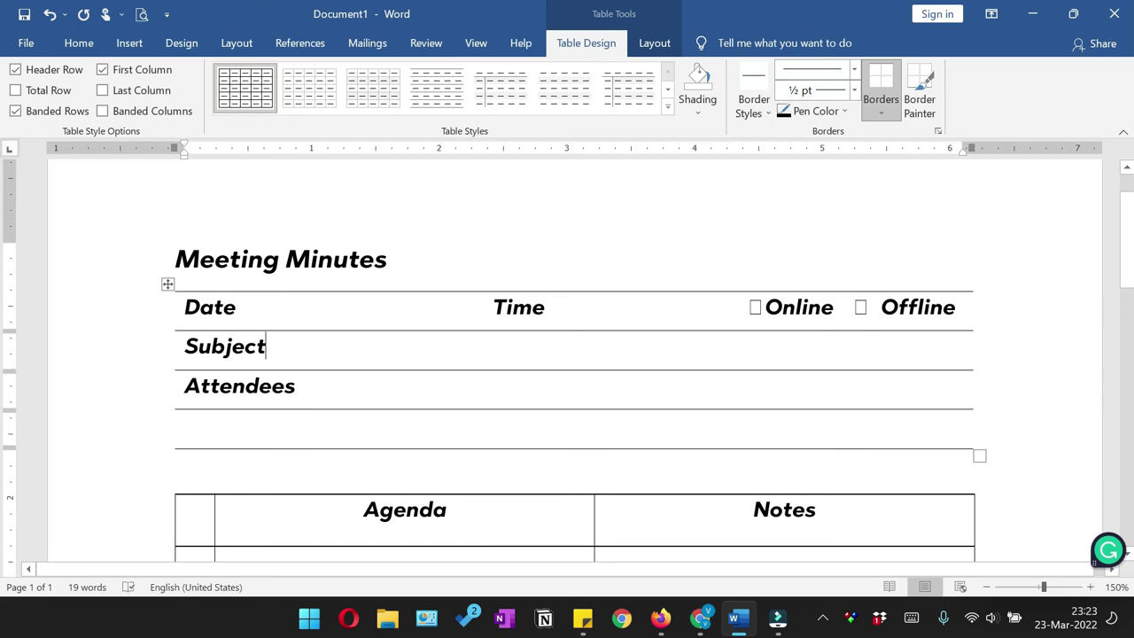
# - Center the Meeting Minutes title above the table and change it to uppercase
pyautogui.scroll(-1, 515, 278)
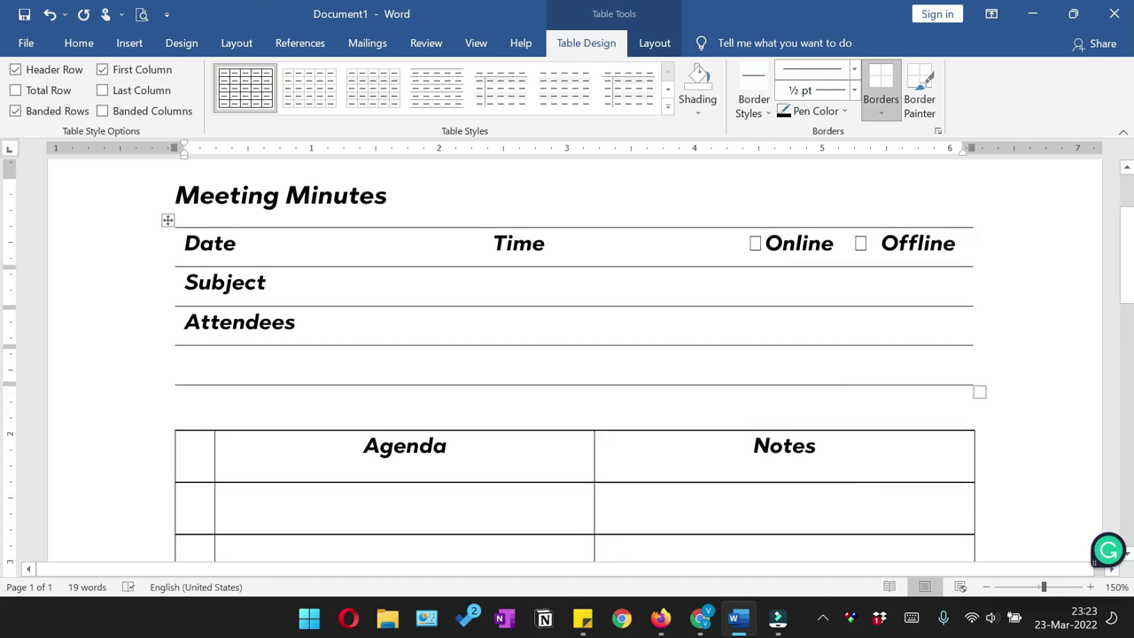
pyautogui.scroll(-2, 574, 364)
pyautogui.scroll(4, 574, 363)
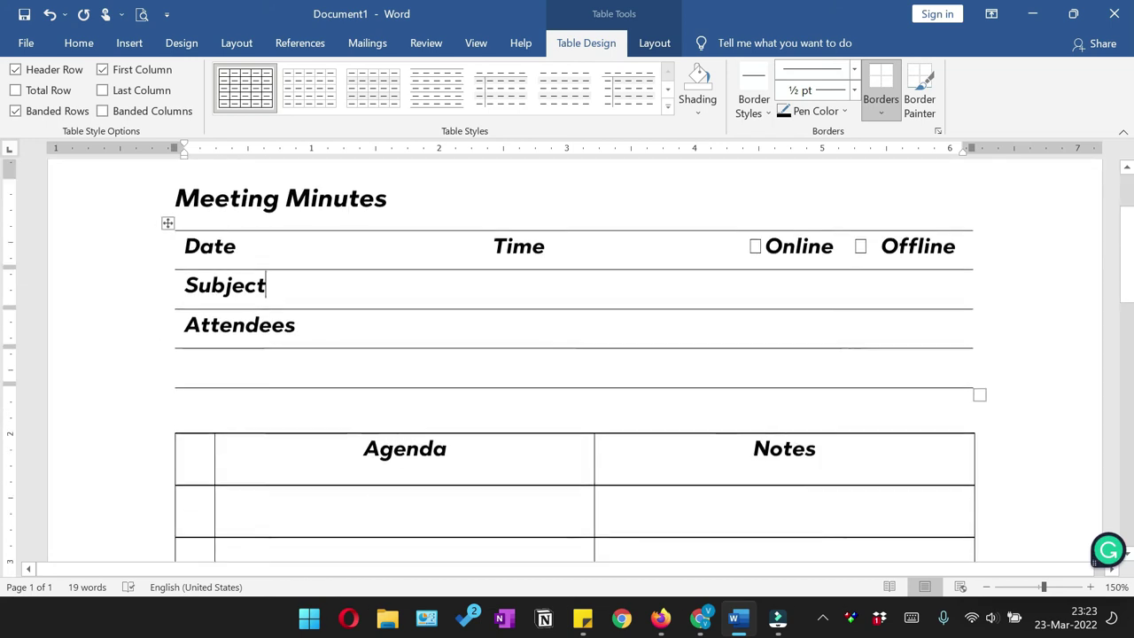
pyautogui.scroll(-3, 450, 425)
pyautogui.scroll(3, 449, 425)
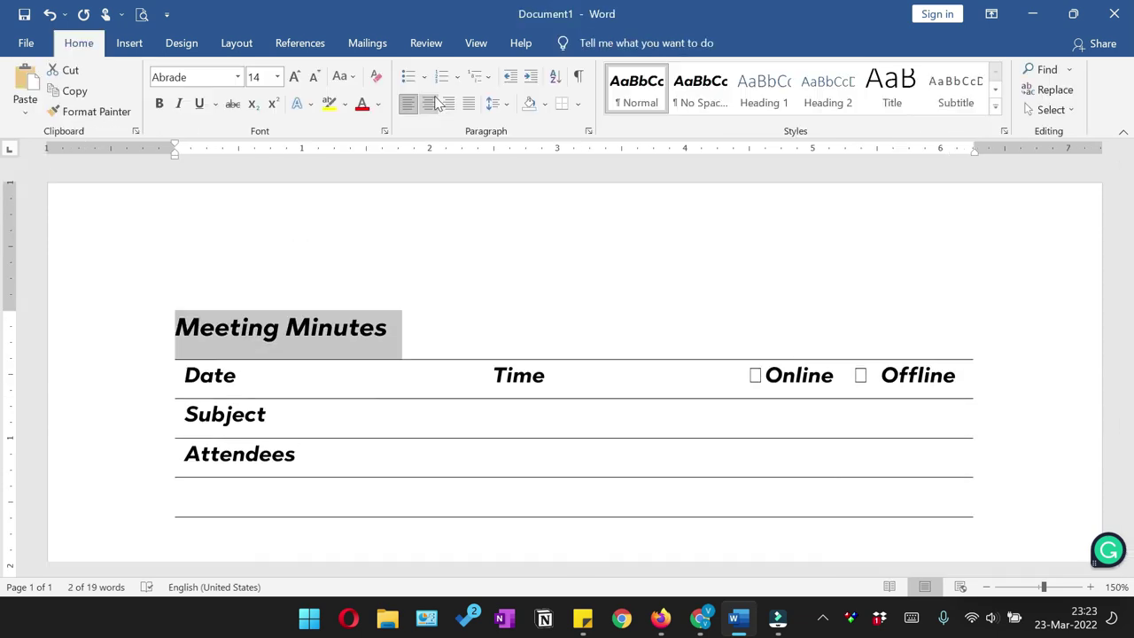
pyautogui.click(435, 103)
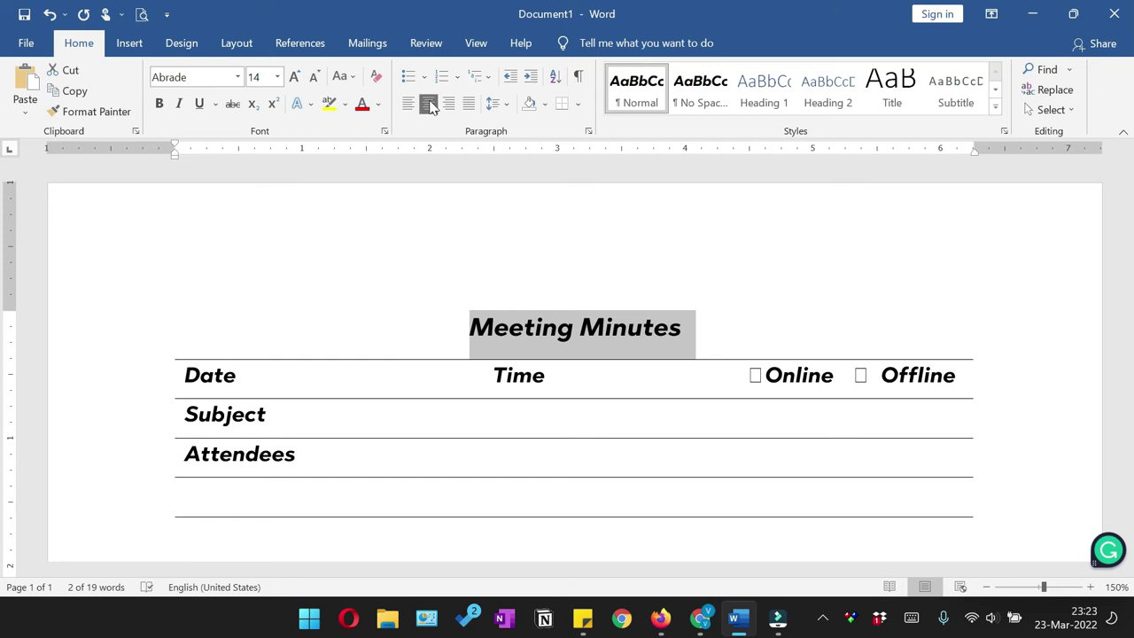
pyautogui.hotkey('shift', 'F3')
pyautogui.click(695, 330)
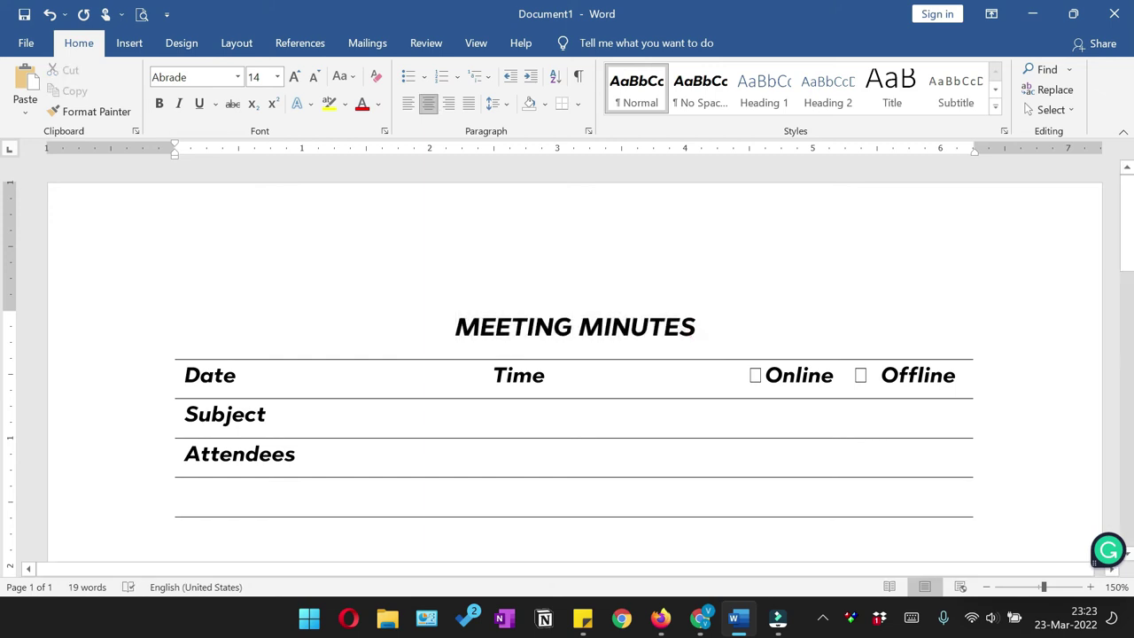
pyautogui.doubleClick(12, 235)
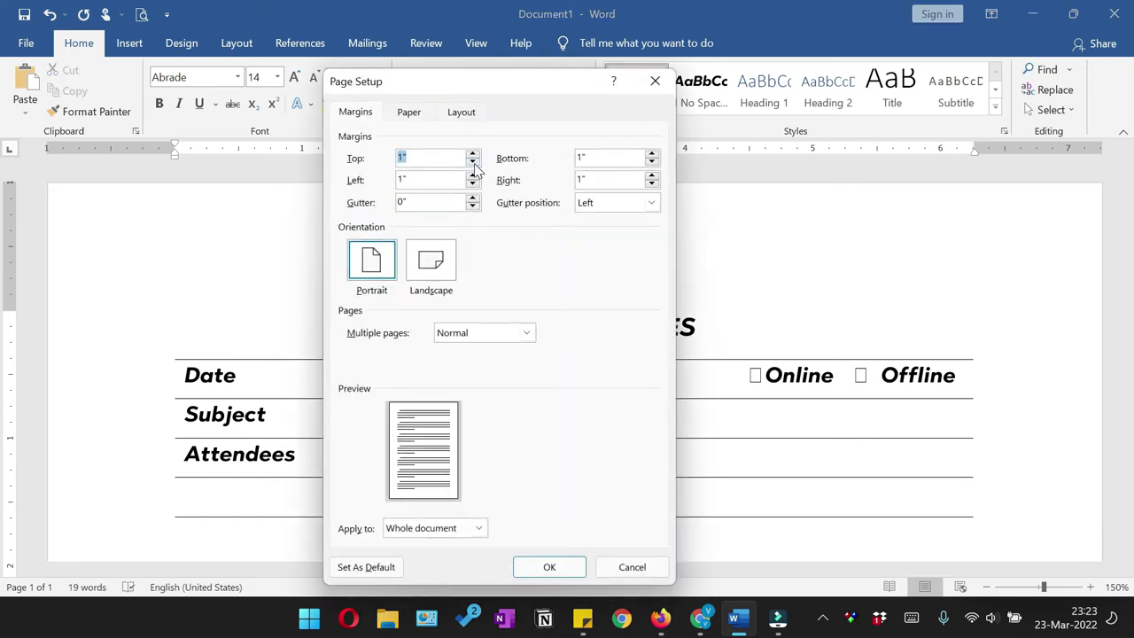
pyautogui.click(632, 567)
pyautogui.click(405, 331)
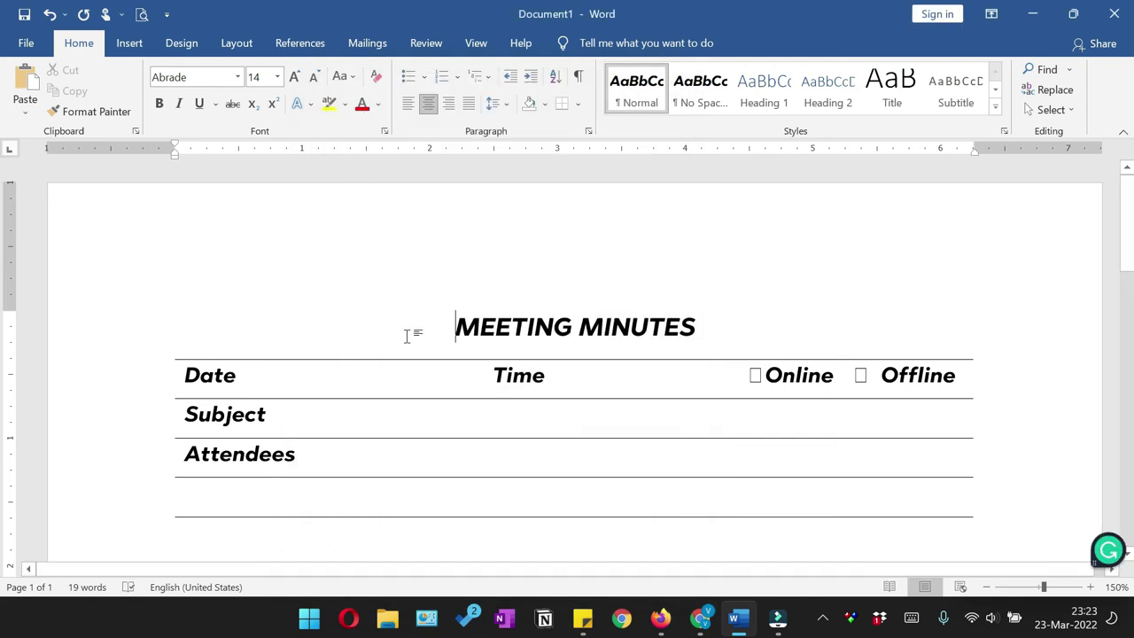
pyautogui.doubleClick(10, 239)
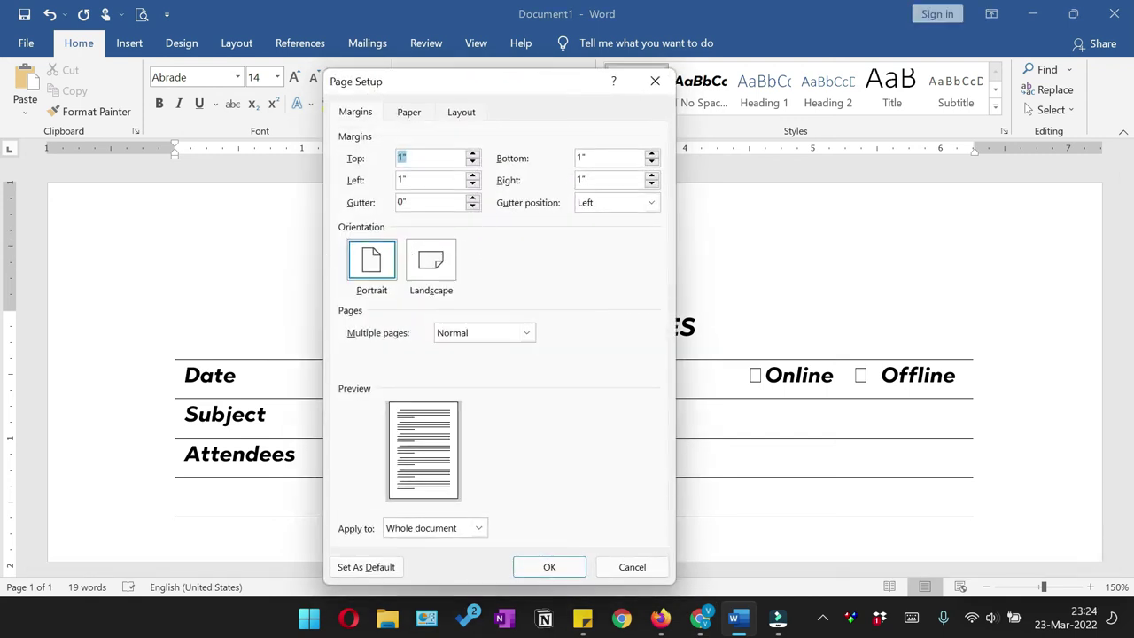
pyautogui.click(632, 567)
# - Check the whole page layout in the print preview and return to the document
pyautogui.scroll(-8, 567, 372)
pyautogui.scroll(-6, 567, 372)
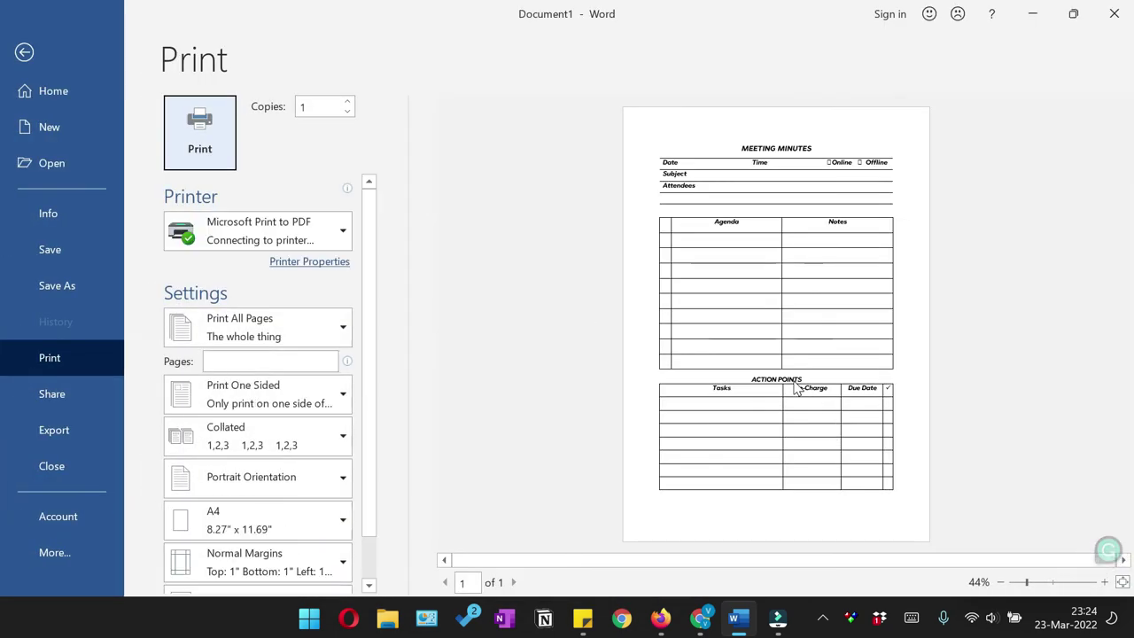
pyautogui.click(785, 362)
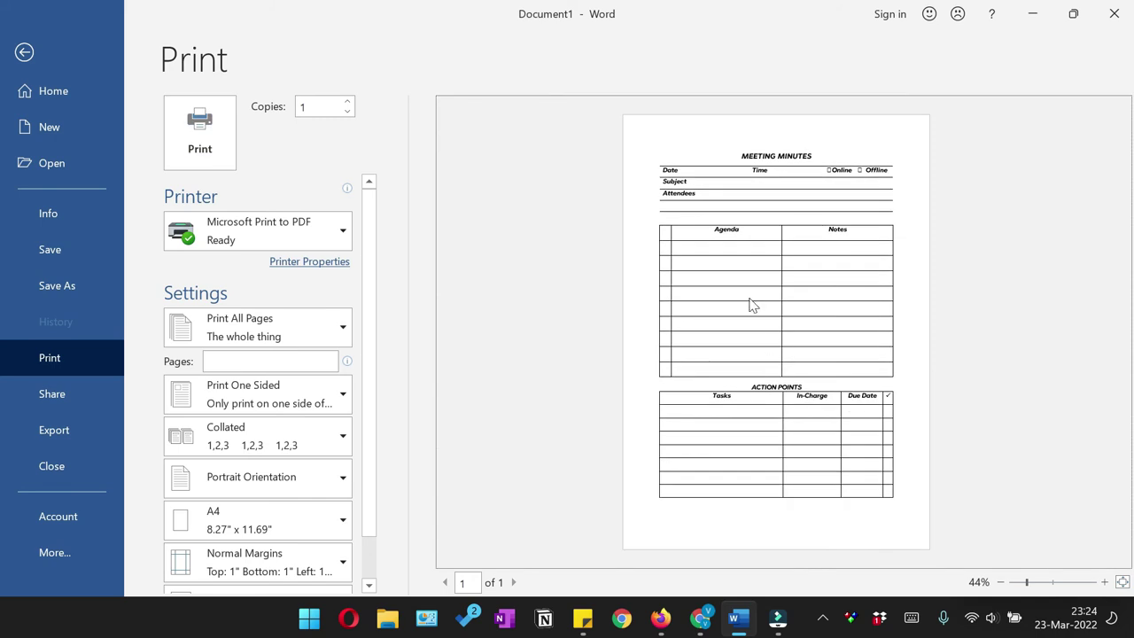
pyautogui.press('Escape')
# - Set all rows of the Agenda and Notes table to a height of 0.3" and vertically center the cell text
pyautogui.scroll(10, 749, 304)
pyautogui.scroll(-4, 750, 304)
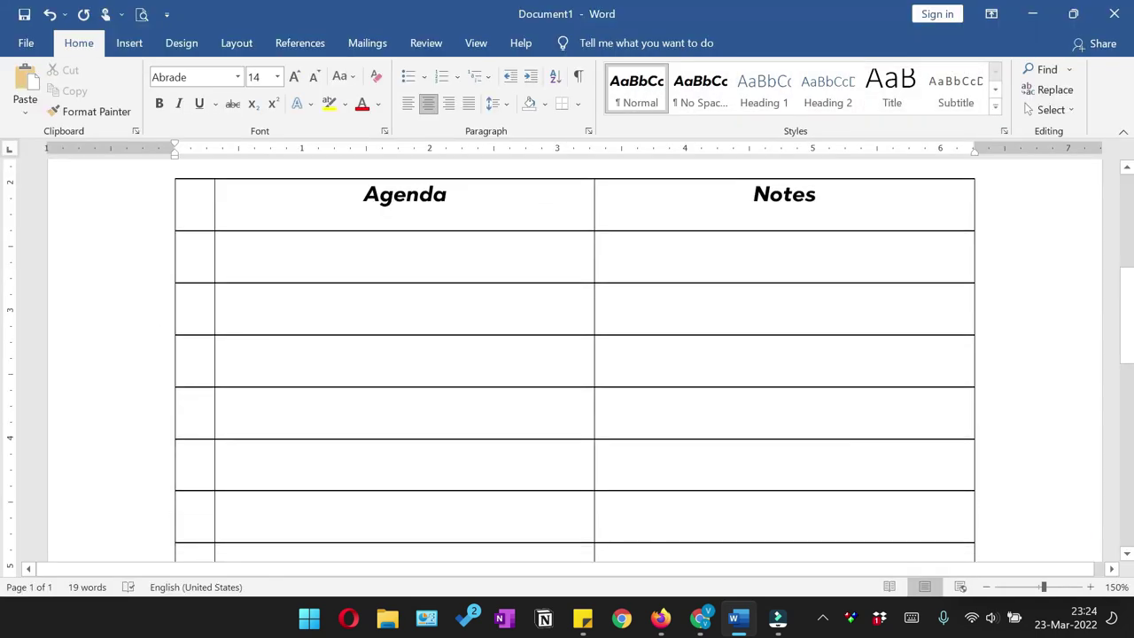
pyautogui.moveTo(196, 195); pyautogui.dragTo(731, 420)
pyautogui.scroll(7, 709, 346)
pyautogui.click(479, 43)
pyautogui.click(85, 41)
pyautogui.click(168, 397)
pyautogui.click(651, 41)
pyautogui.click(621, 81)
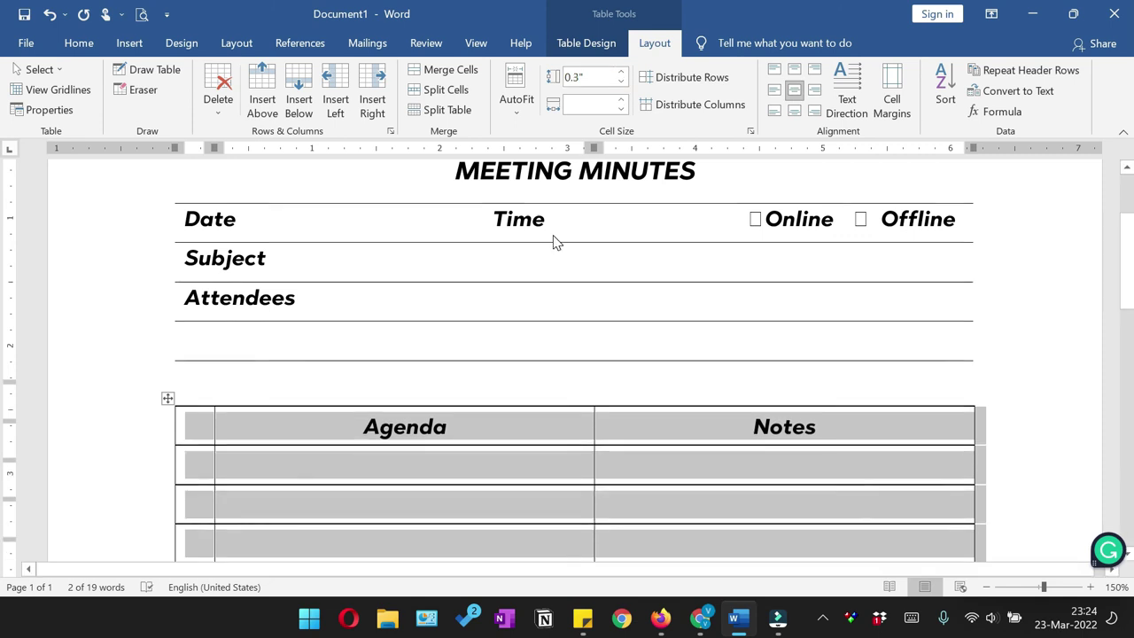
# - Set all rows of the Action Points table to a height of 0.3"
pyautogui.scroll(-7, 532, 310)
pyautogui.click(466, 363)
pyautogui.click(169, 266)
pyautogui.click(621, 82)
pyautogui.click(529, 365)
# - Select several empty rows in the Agenda and Notes table and insert the same number of new rows below them
pyautogui.scroll(-4, 529, 365)
pyautogui.scroll(5, 529, 365)
pyautogui.moveTo(416, 189); pyautogui.dragTo(691, 266)
pyautogui.rightClick(529, 220)
pyautogui.click(735, 175)
pyautogui.click(762, 239)
# - Insert three more rows below the last three rows of the Action Points table
pyautogui.scroll(-5, 762, 292)
pyautogui.moveTo(410, 290); pyautogui.dragTo(957, 362)
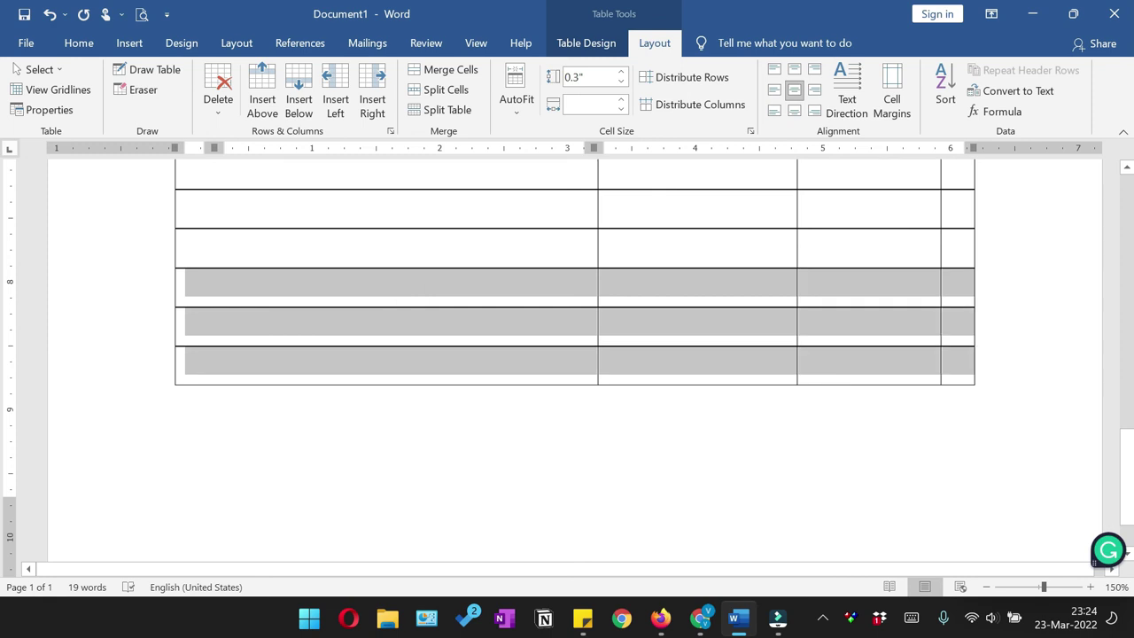
pyautogui.rightClick(655, 297)
pyautogui.click(860, 264)
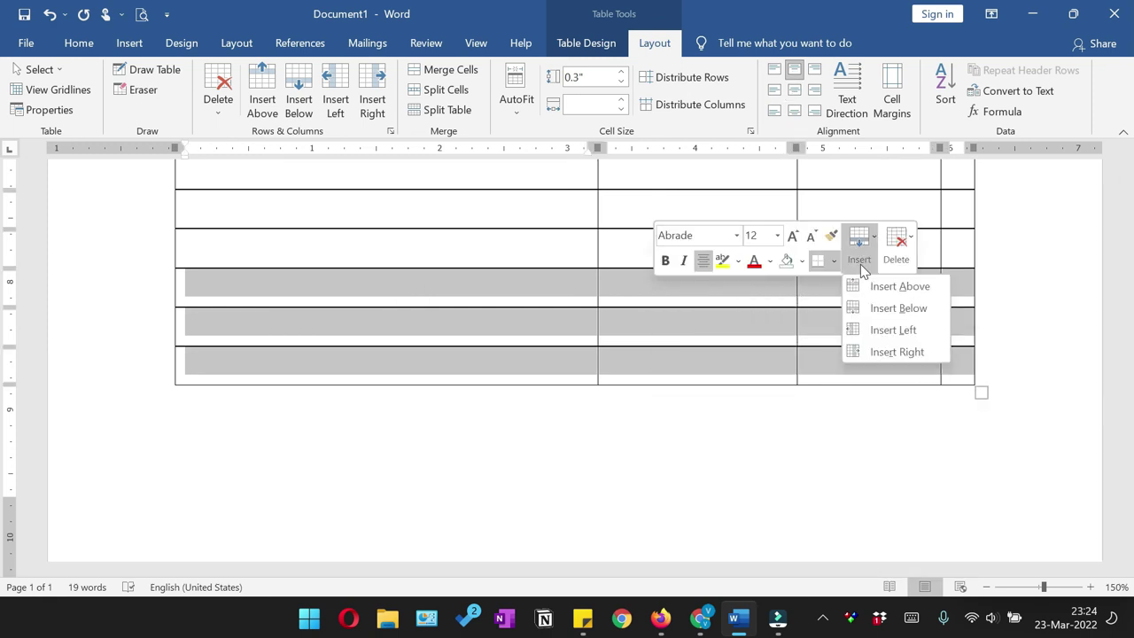
pyautogui.click(879, 307)
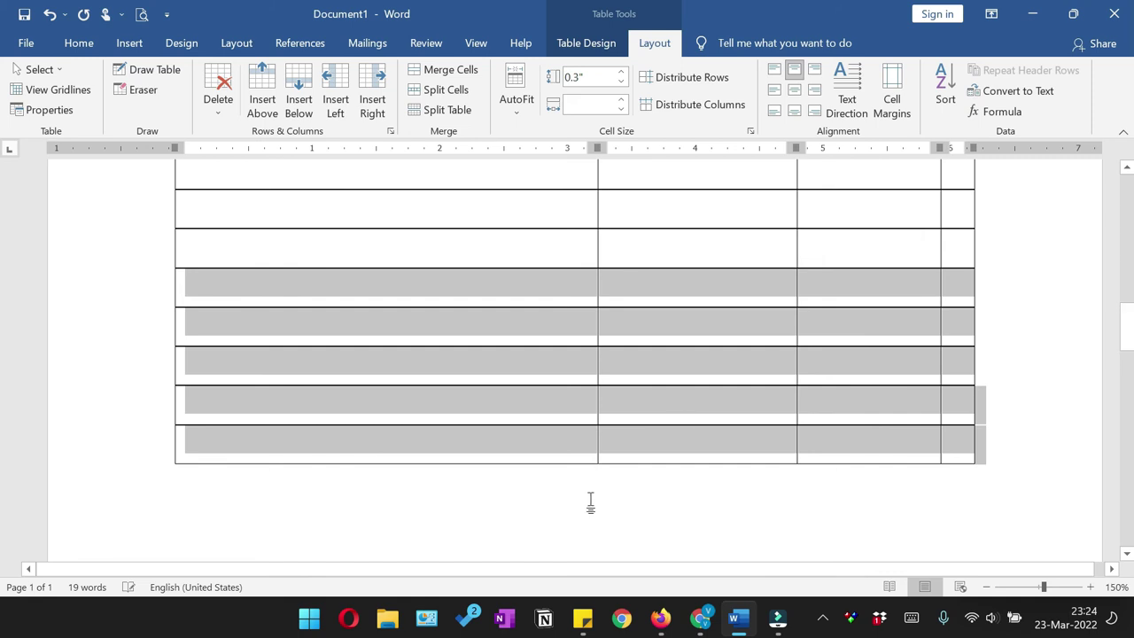
# - Delete the Action Points table row that spills onto the second page
pyautogui.scroll(-3, 590, 499)
pyautogui.hotkey('ctrl', 'z')
pyautogui.click(558, 372)
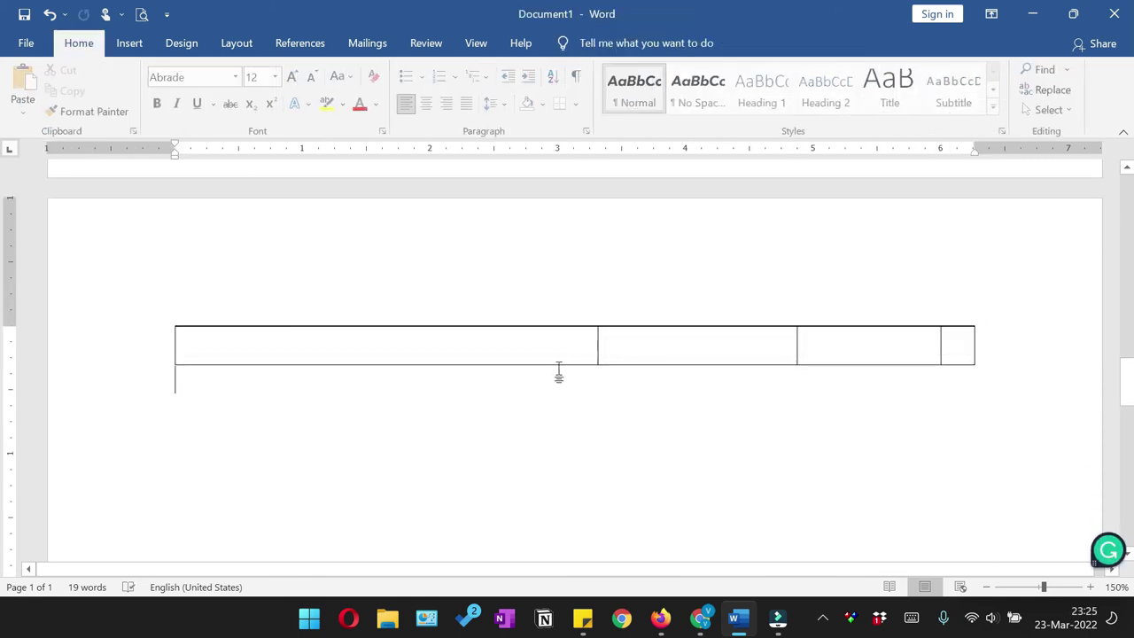
pyautogui.rightClick(558, 355)
pyautogui.click(823, 386)
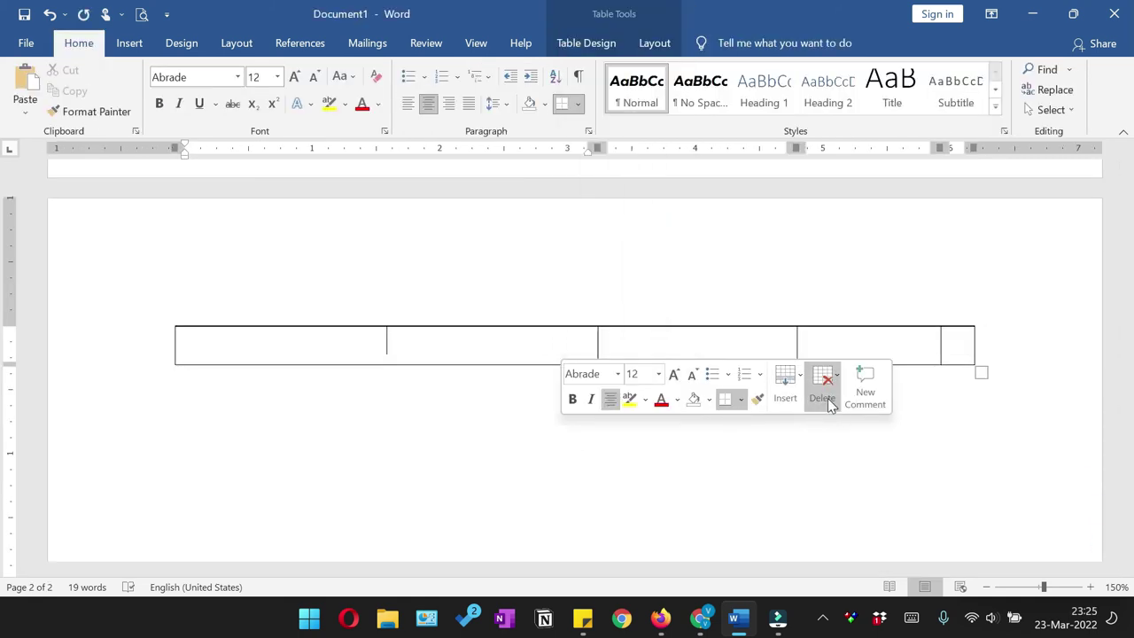
pyautogui.click(858, 468)
# - Check the page in the print preview and left-align the ACTION POINTS heading
pyautogui.click(142, 14)
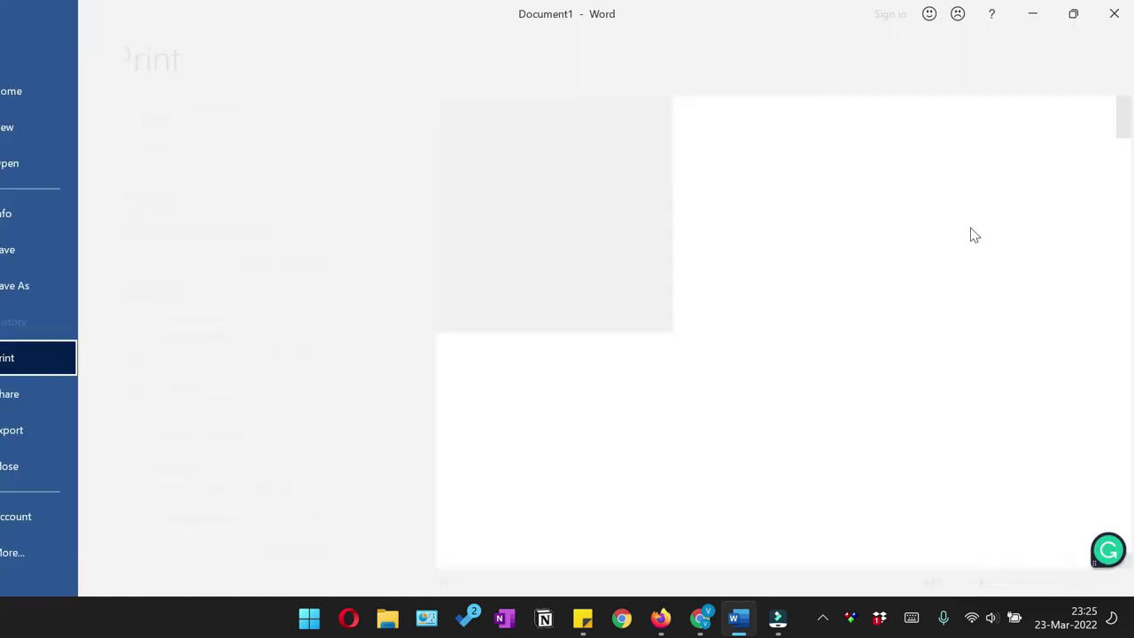
pyautogui.scroll(7, 754, 299)
pyautogui.press('Escape')
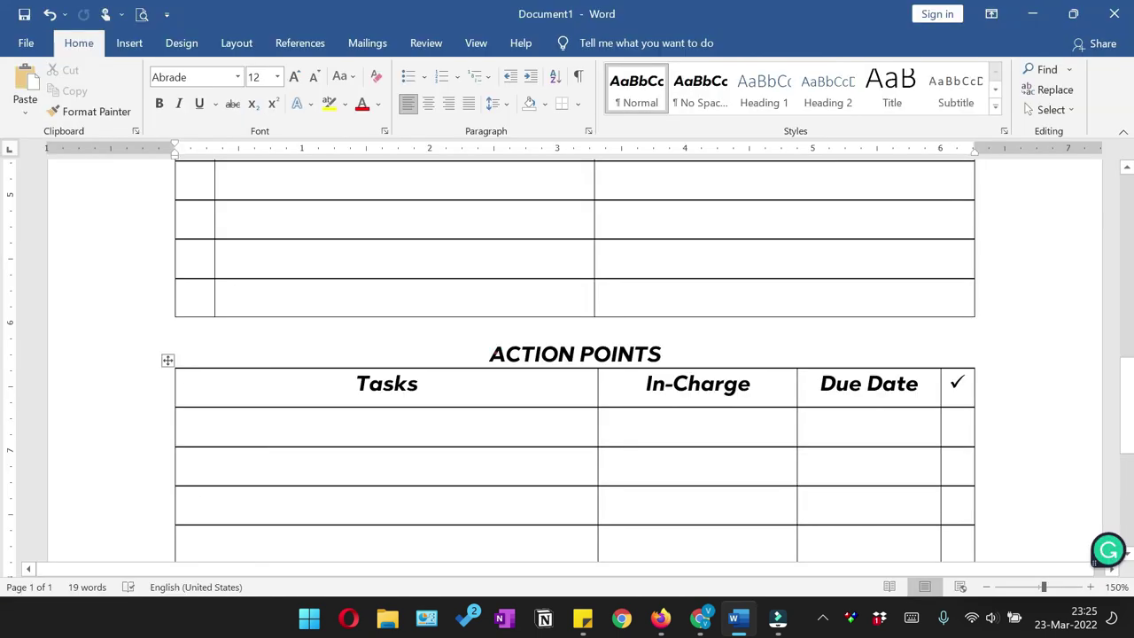
pyautogui.click(407, 105)
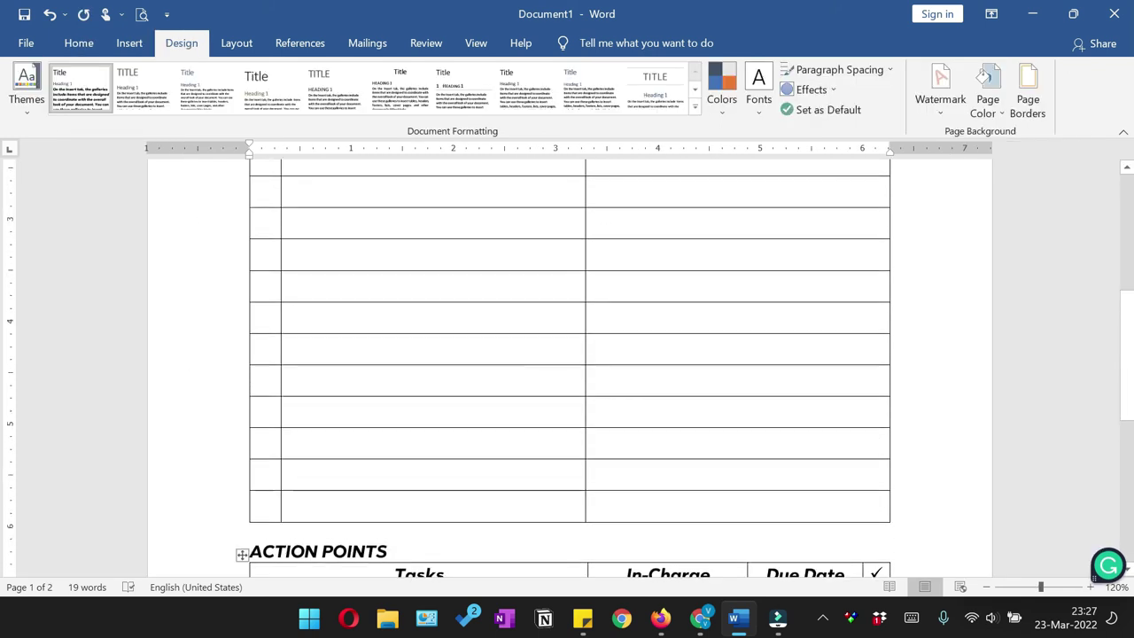
# - Save the document to the Desktop as a PDF named "Bassic Meting Minute Template"
pyautogui.click(28, 44)
pyautogui.click(51, 288)
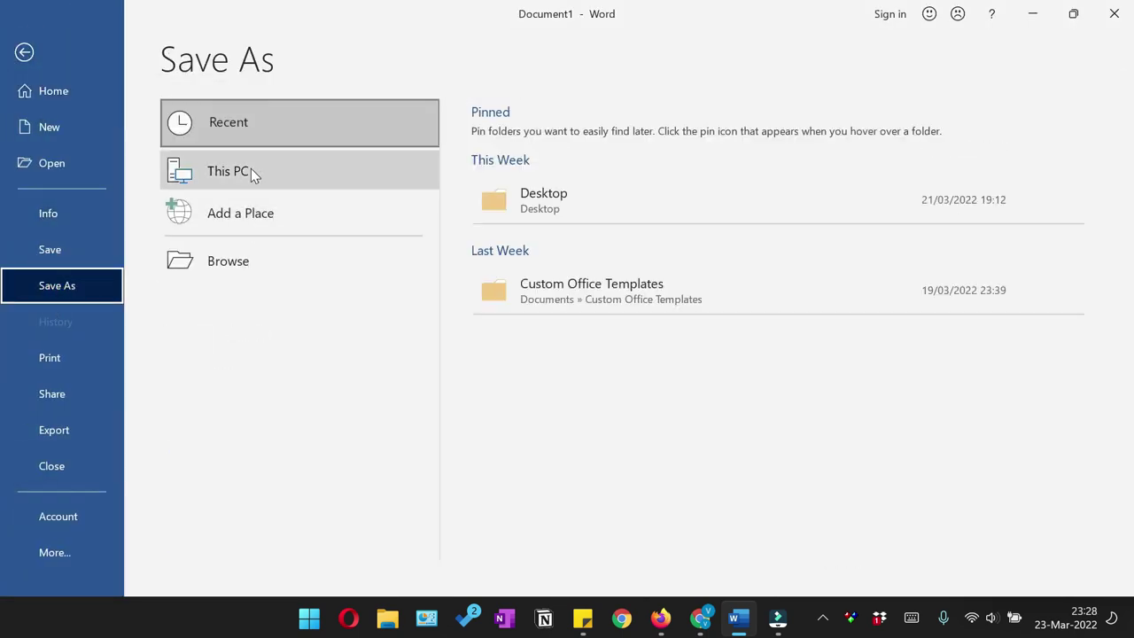
pyautogui.click(251, 168)
pyautogui.click(251, 168)
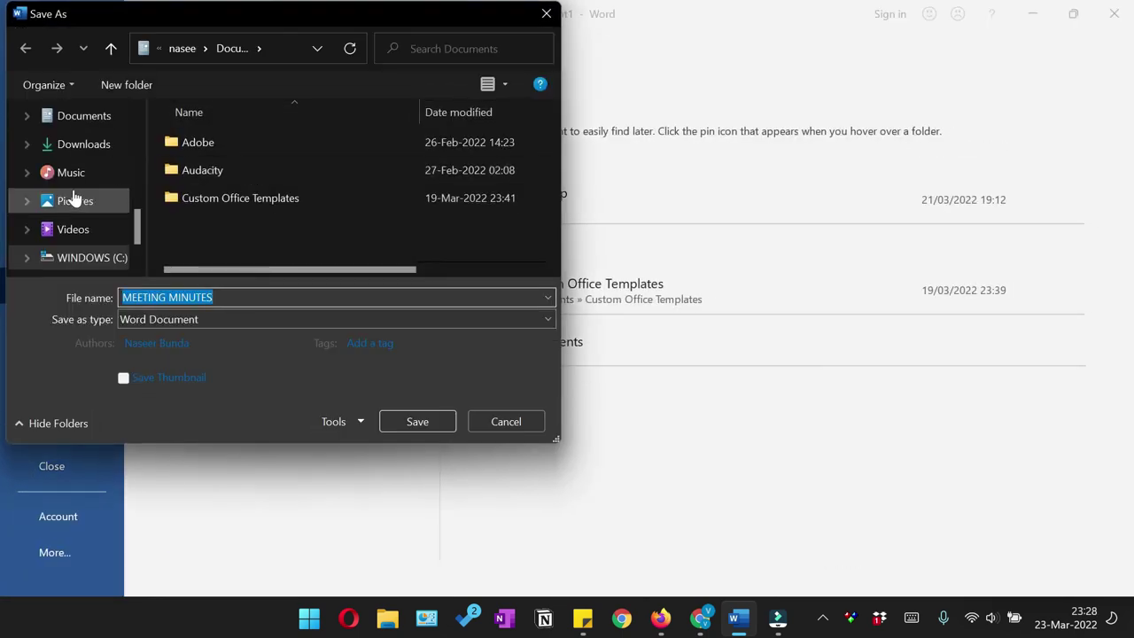
pyautogui.scroll(6, 76, 197)
pyautogui.click(77, 155)
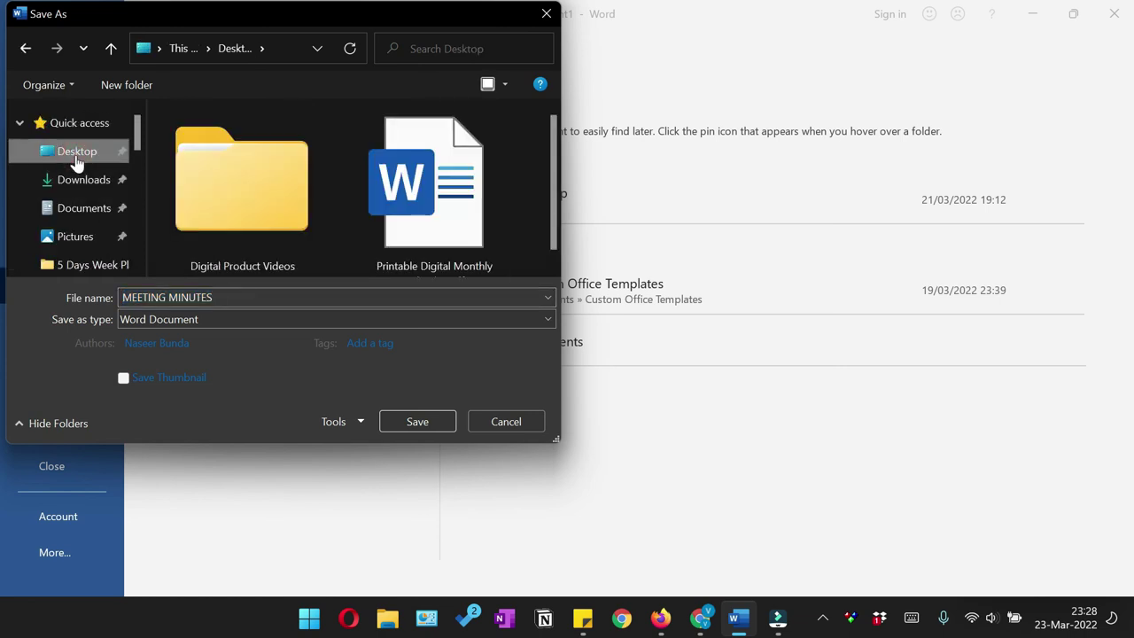
pyautogui.click(265, 298)
pyautogui.write('Bassic Meting Minute Template')
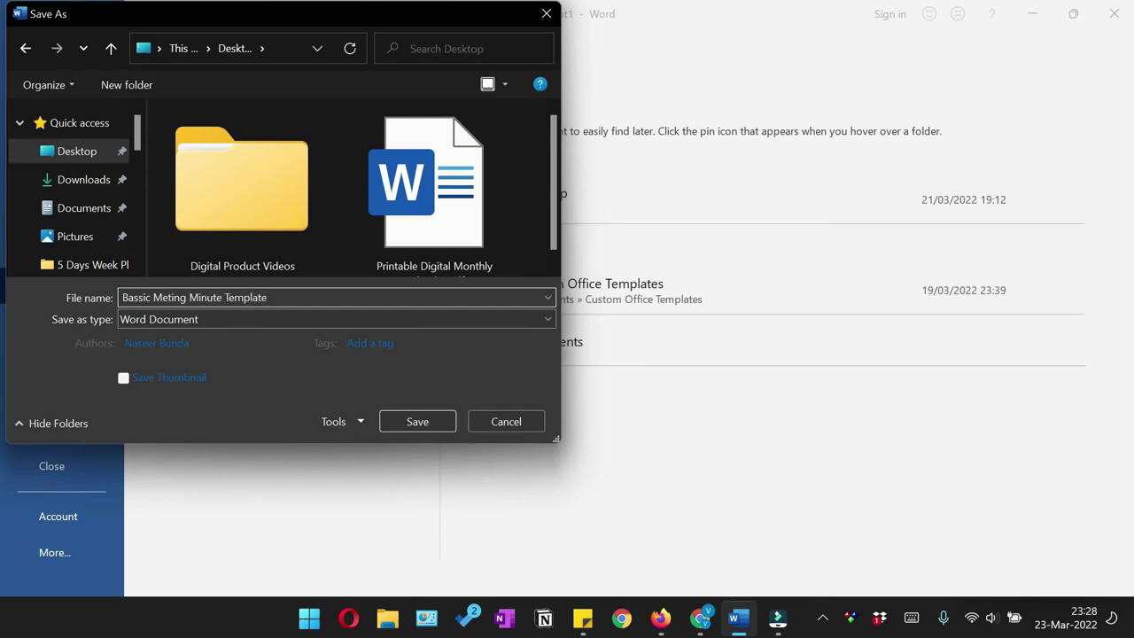
pyautogui.click(185, 319)
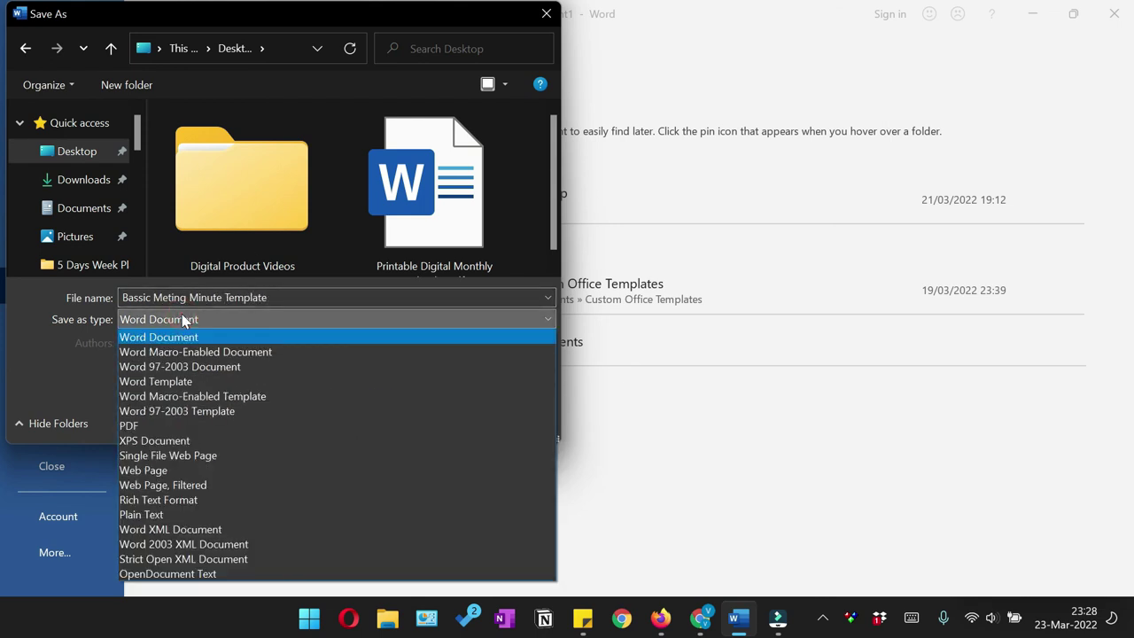
pyautogui.click(159, 429)
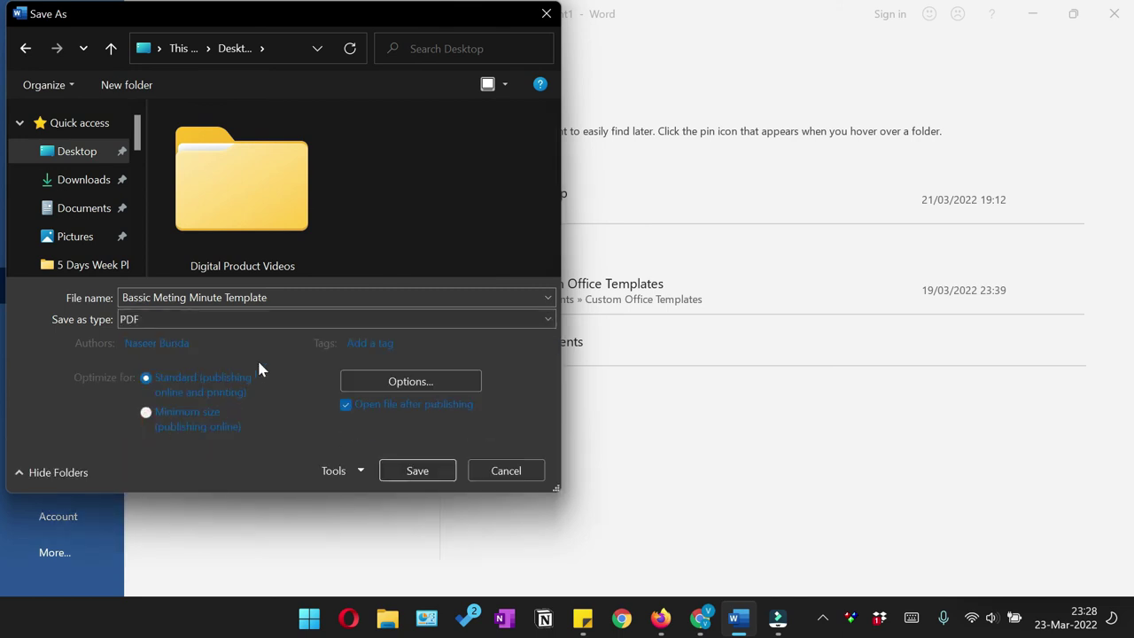
pyautogui.click(416, 471)
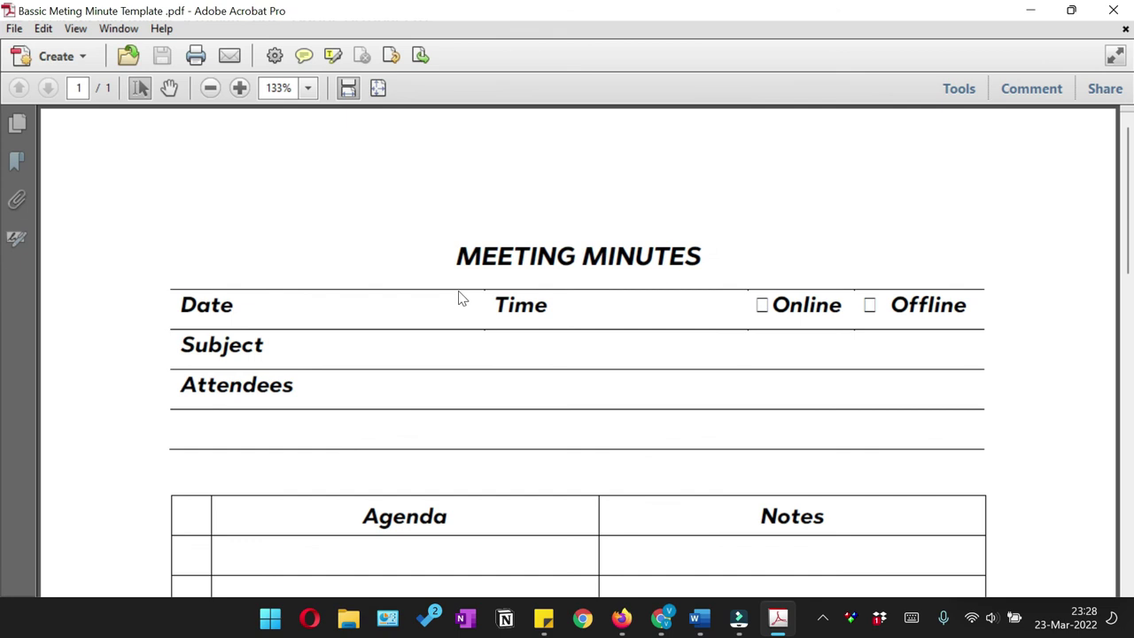
# - Review the exported PDF from title to last table, including a full-page view
pyautogui.scroll(-10, 459, 298)
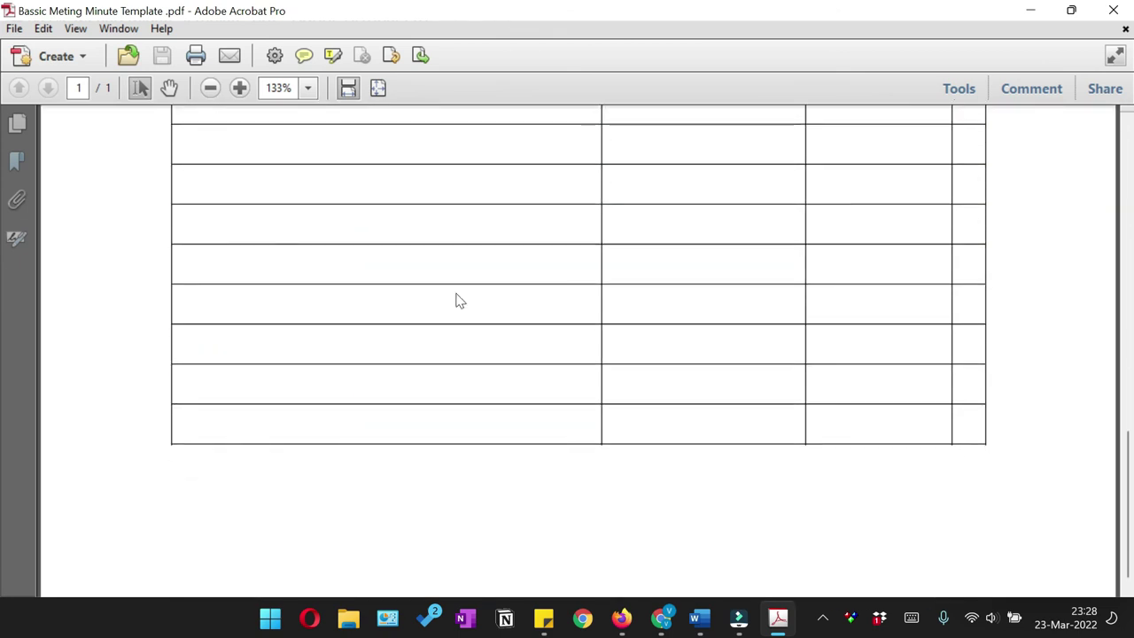
pyautogui.click(380, 87)
pyautogui.scroll(5, 571, 282)
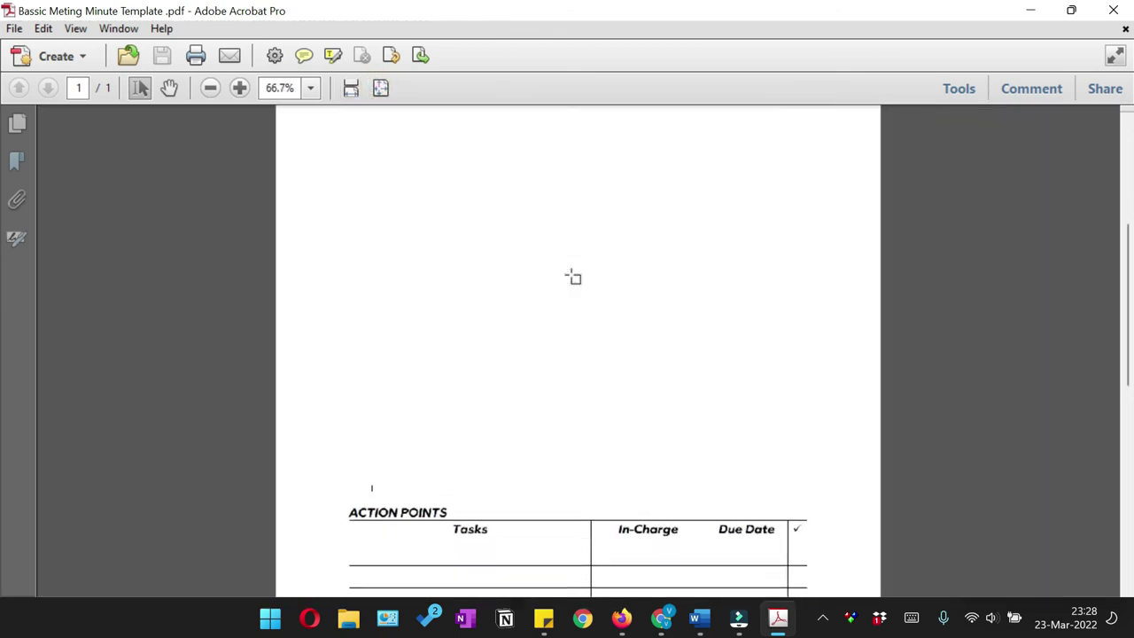
pyautogui.scroll(4, 544, 292)
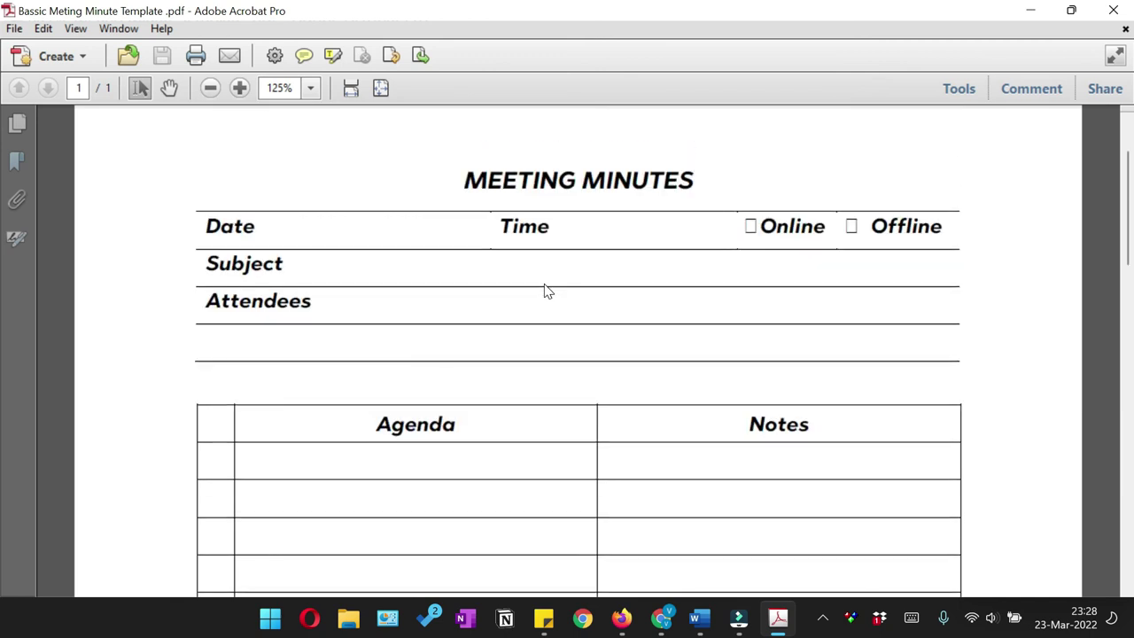
pyautogui.scroll(-6, 544, 291)
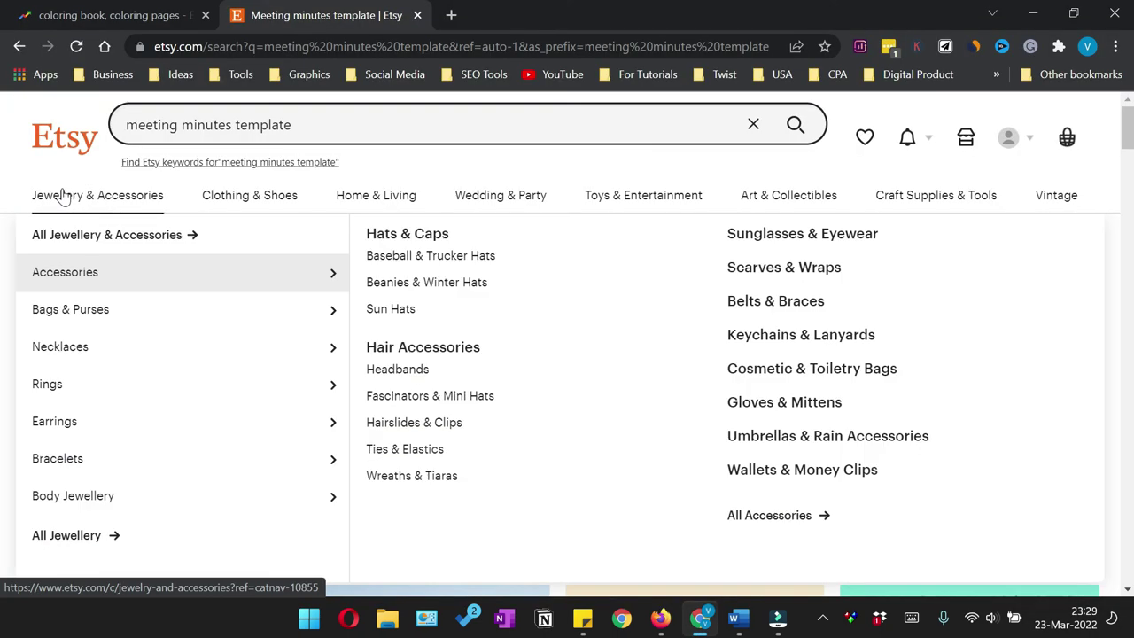
# - Browse the Etsy search results for "meeting minutes template" in the browser and switch back to the document in Word
pyautogui.scroll(-5, 6, 455)
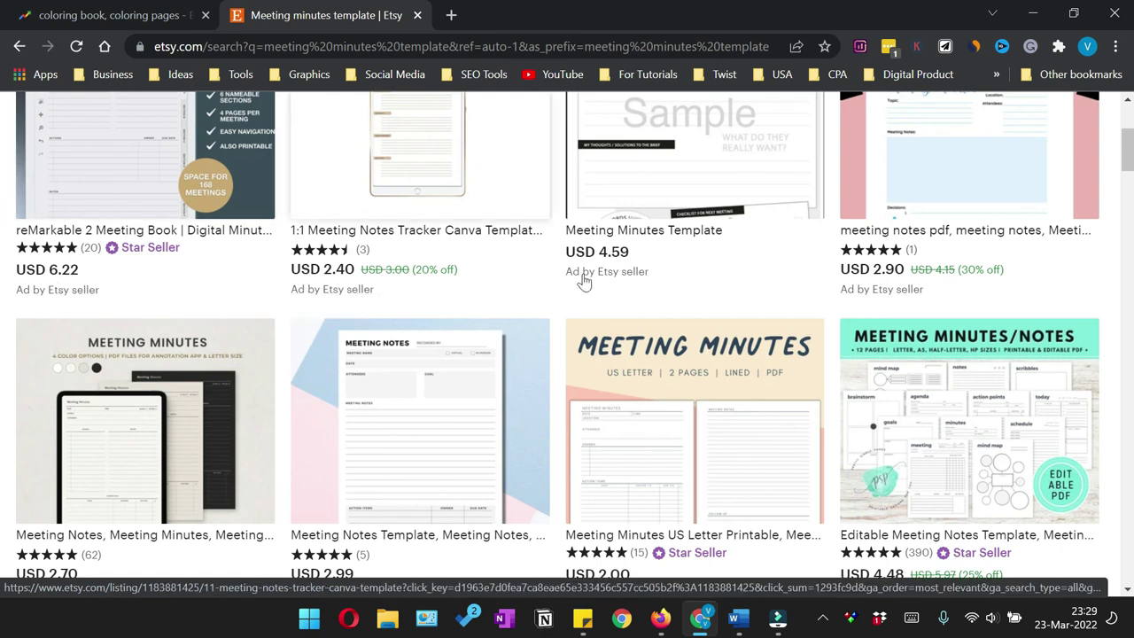
pyautogui.scroll(-2, 591, 280)
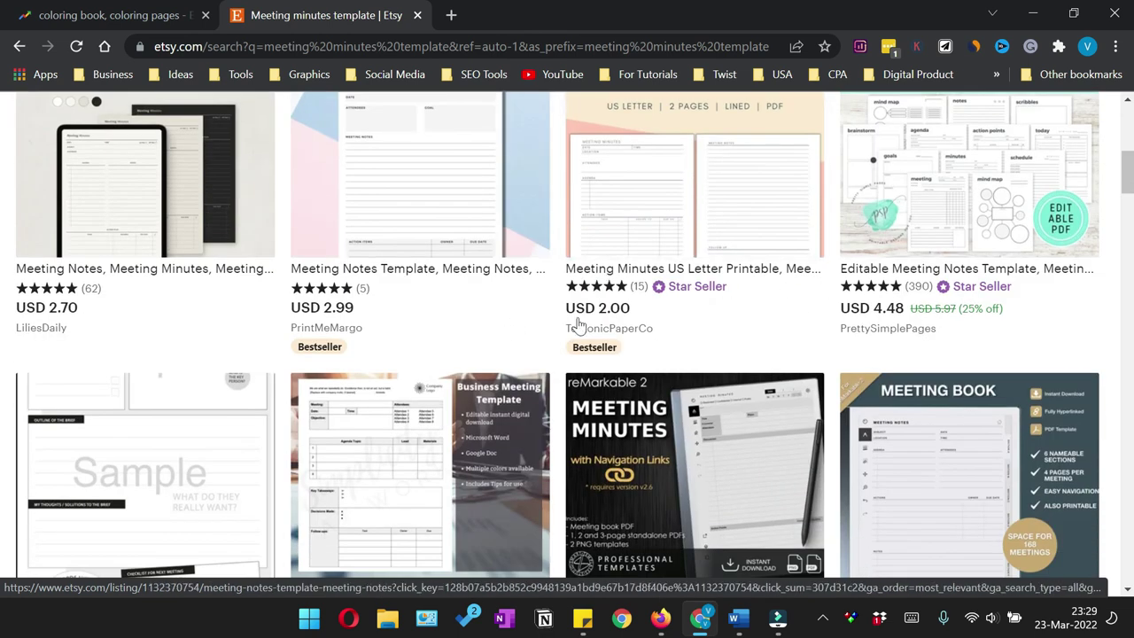
pyautogui.scroll(-3, 310, 355)
pyautogui.scroll(-3, 278, 384)
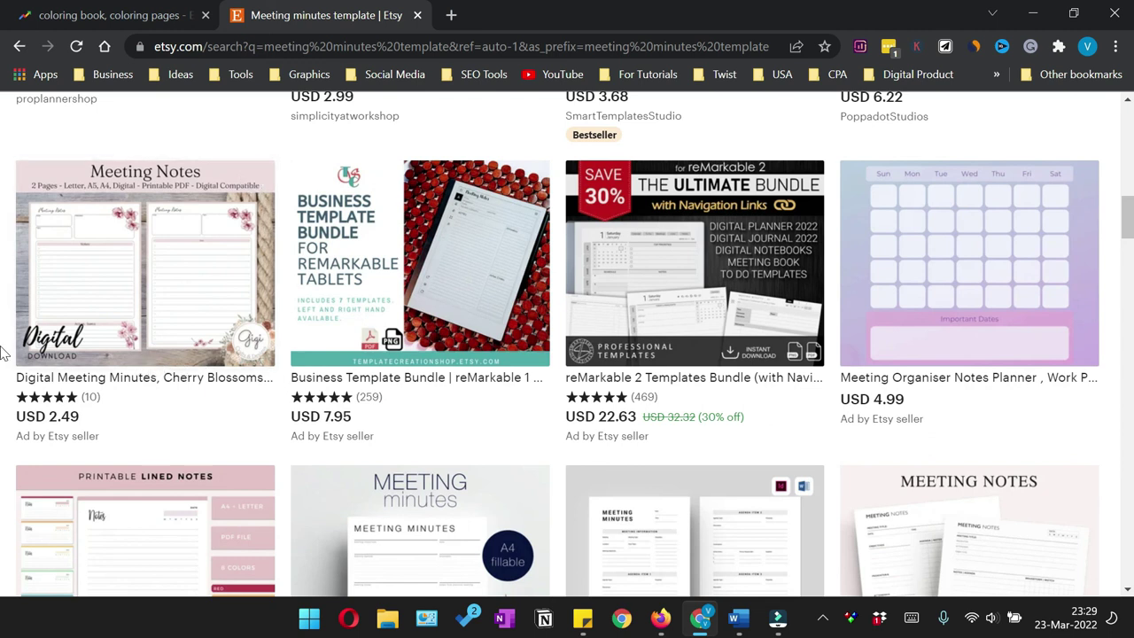
pyautogui.scroll(5, 700, 443)
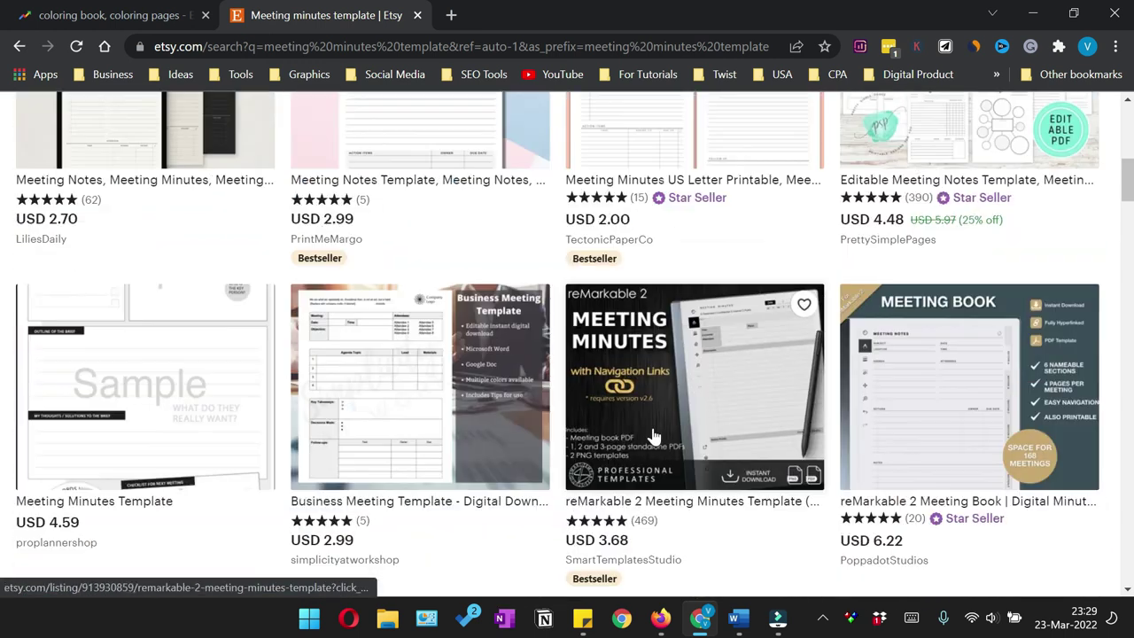
pyautogui.scroll(6, 653, 436)
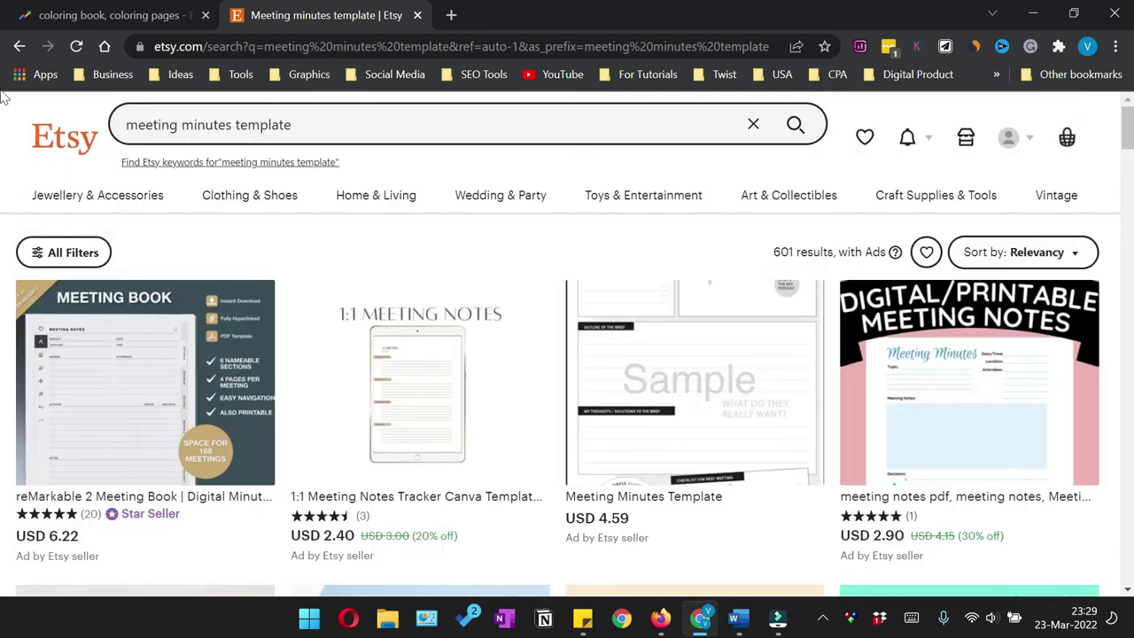
pyautogui.hotkey('alt', 'Tab')
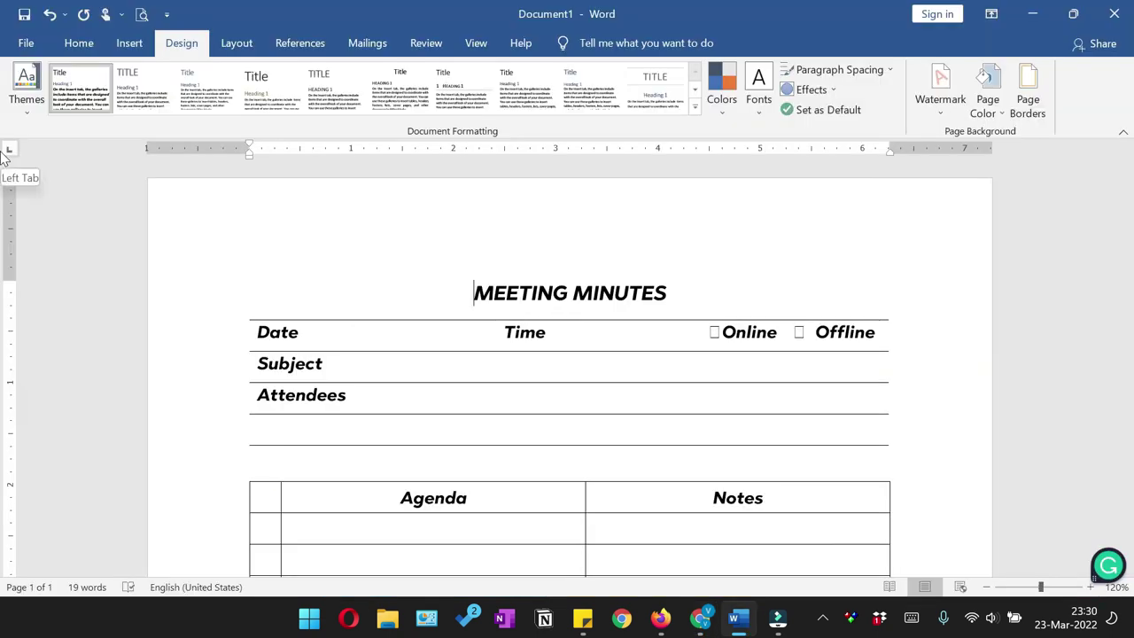